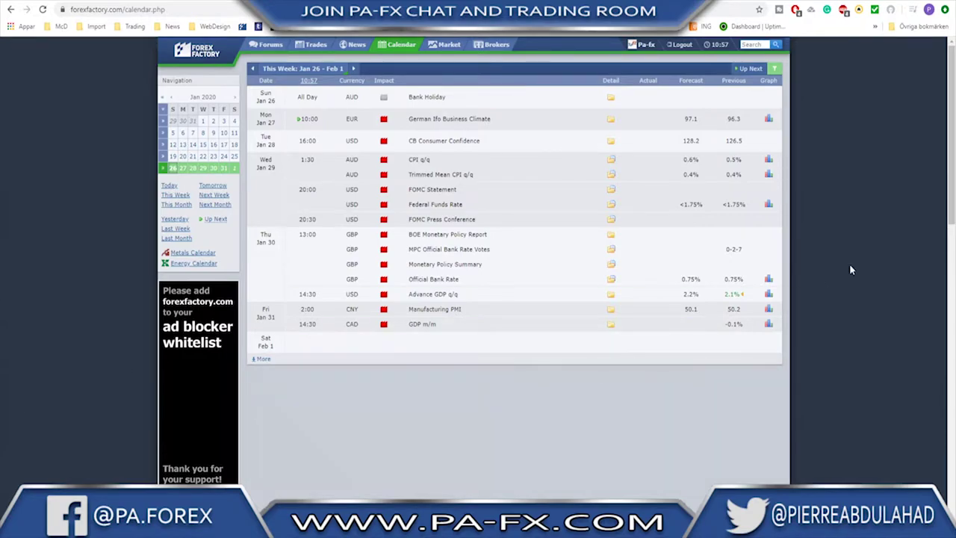
- Check the FedWatch target rate probabilities for the 29 January 2020 Fed meeting, and return to the Forex Factory calendar
left_click(804, 2)
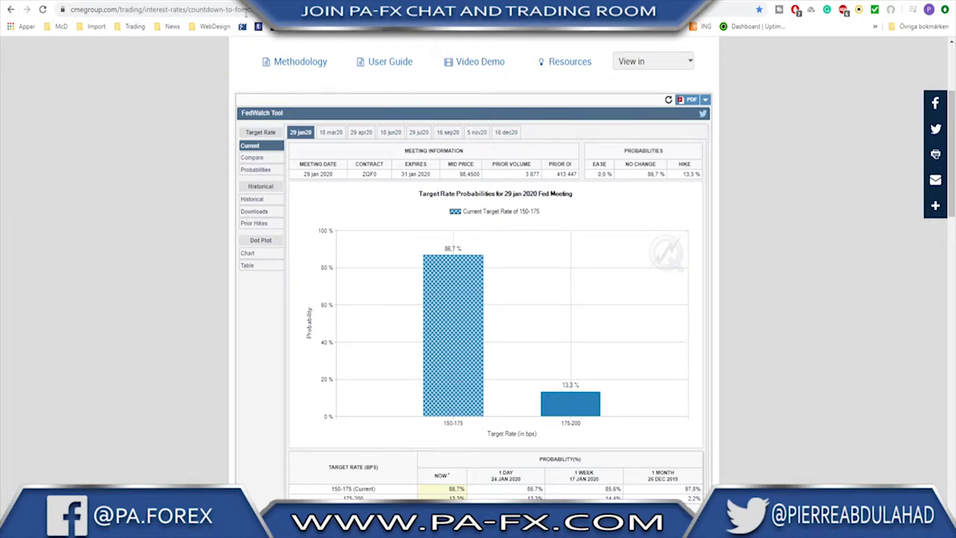
key("ctrl+Tab")
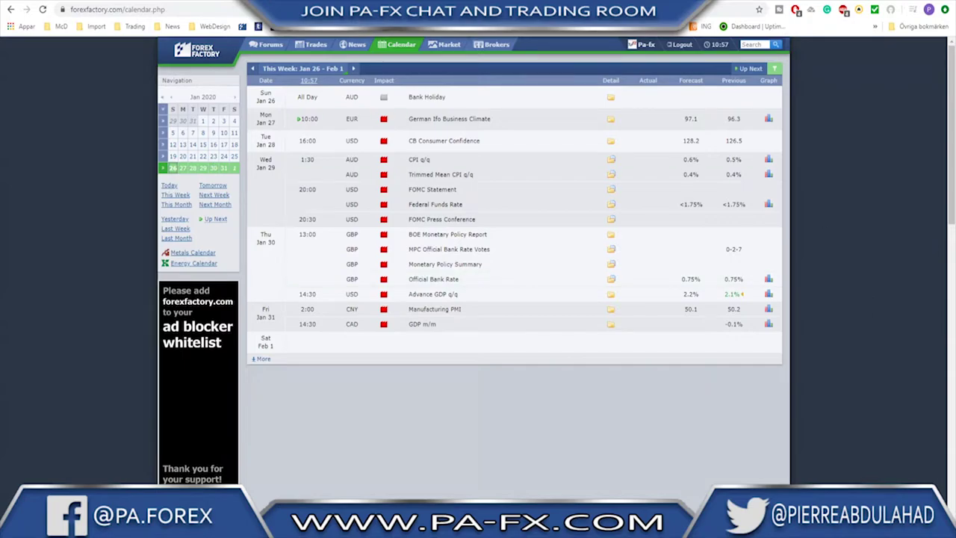
- Open the Reuters article about the third U.S. coronavirus case and read through it
left_click(299, 1)
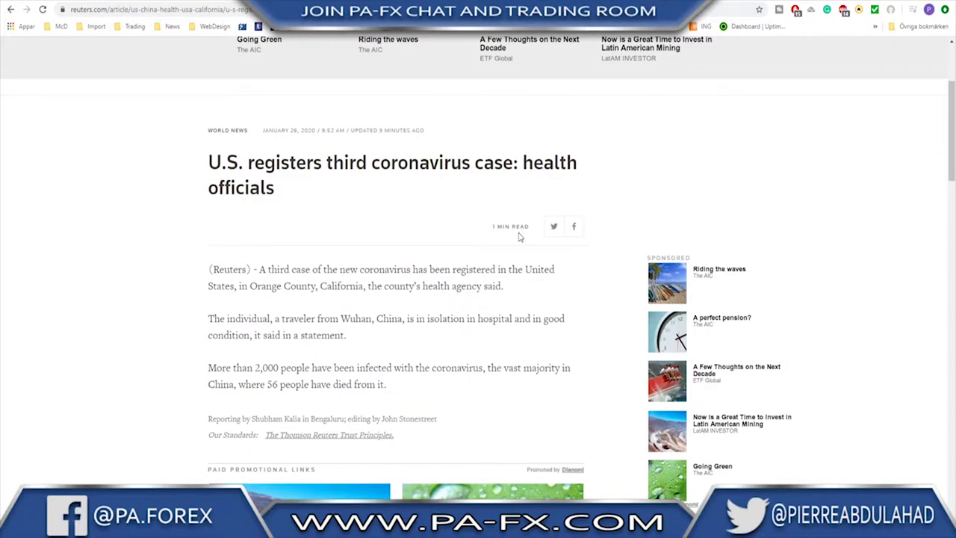
scroll(520, 236, "down", 3)
scroll(519, 237, "up", 3)
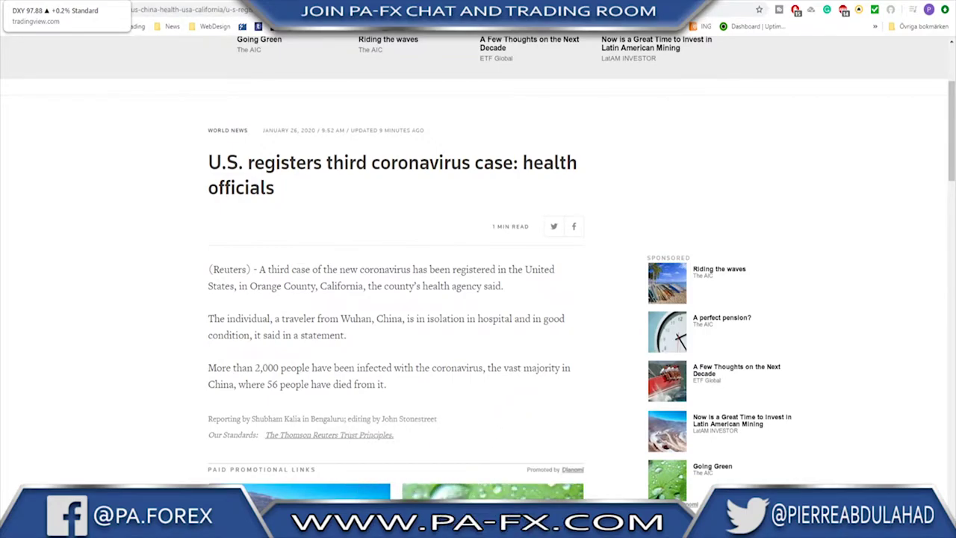
- Switch to the TradingView DXY daily chart and examine the recent price action around the falling channel's upper line
left_click(45, 2)
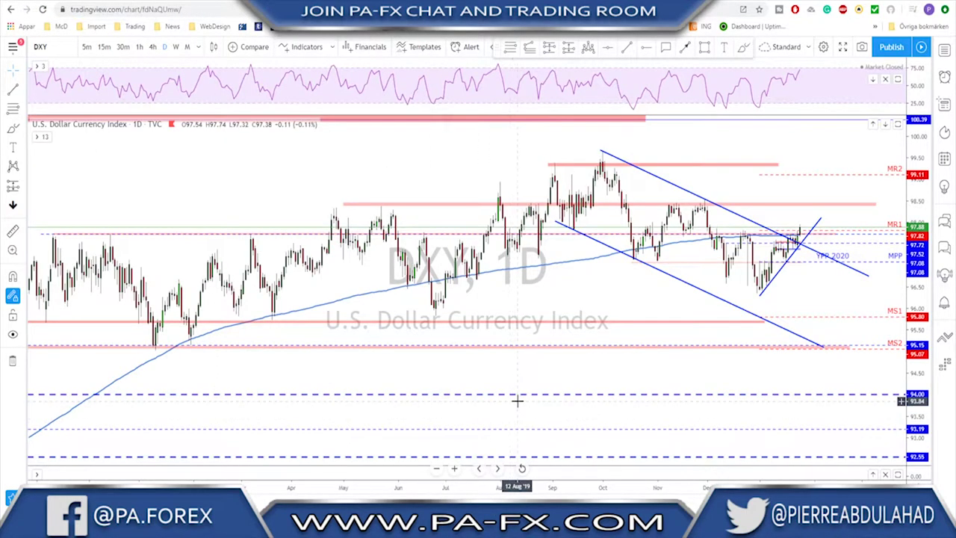
scroll(518, 401, "up", 2)
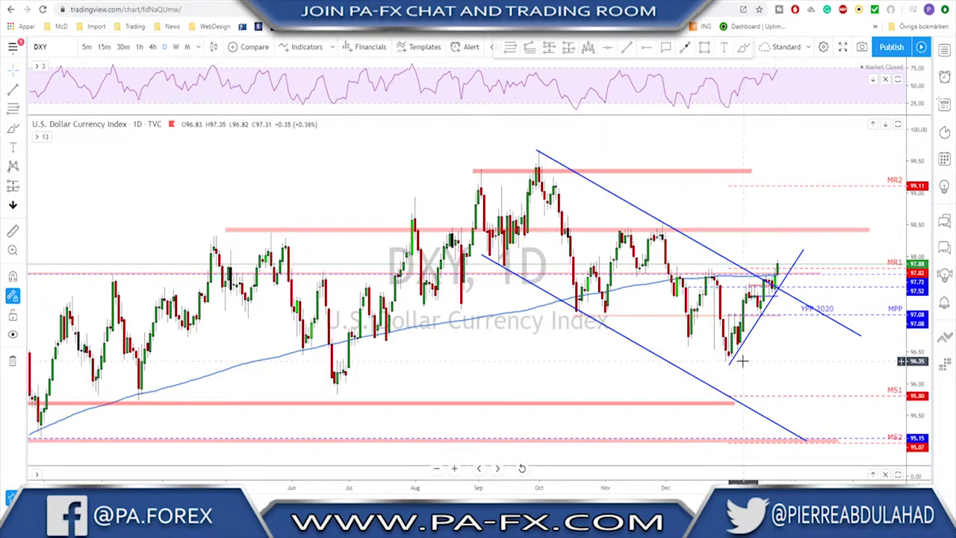
scroll(743, 370, "up", 1)
scroll(745, 371, "up", 1)
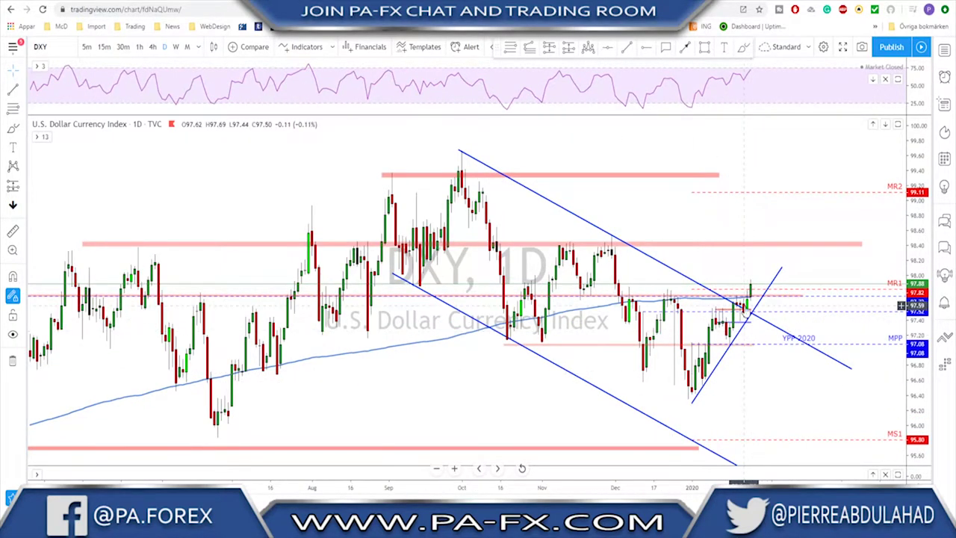
- With the Brush, circle the December high near the 97.72 level and trace the latest January breakout, undoing the strokes
left_click(742, 47)
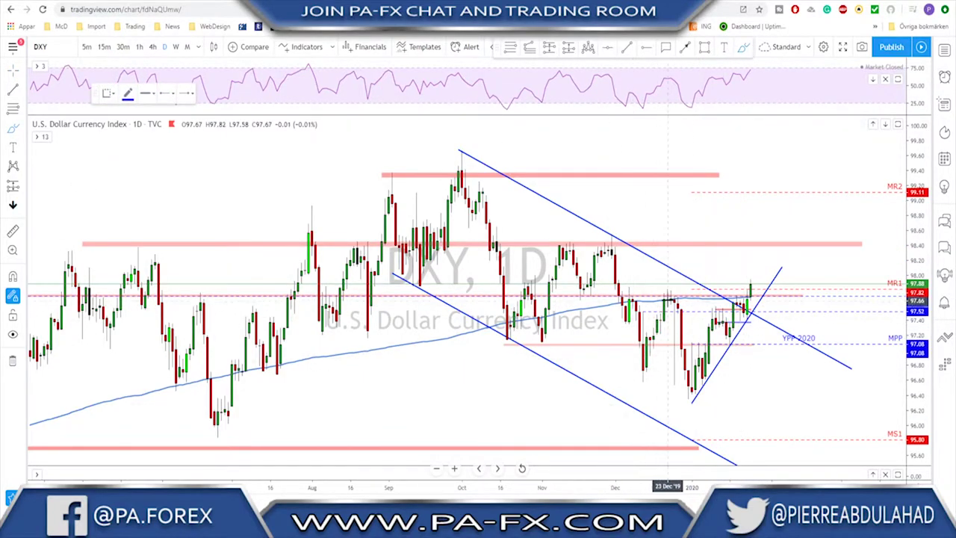
left_click_drag(670, 287, 669, 288)
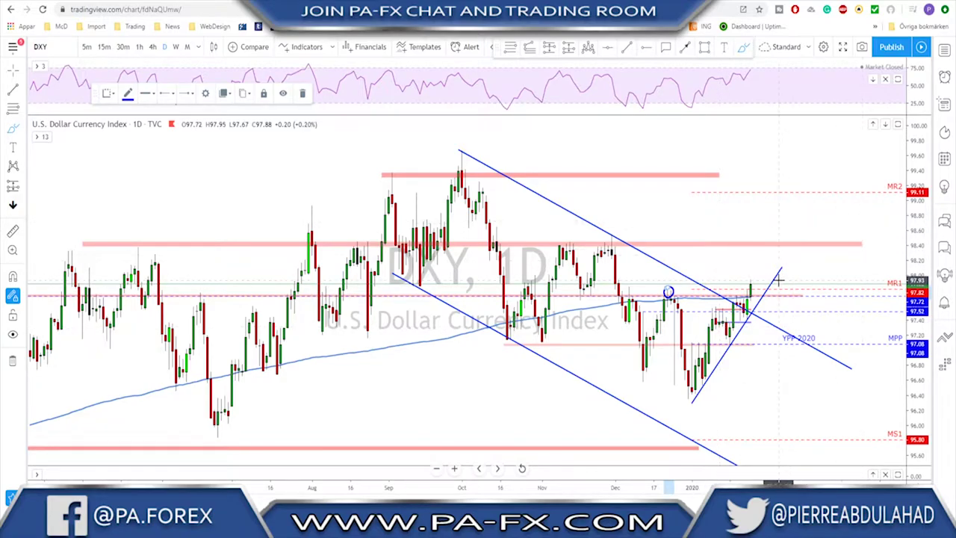
key("ctrl+z")
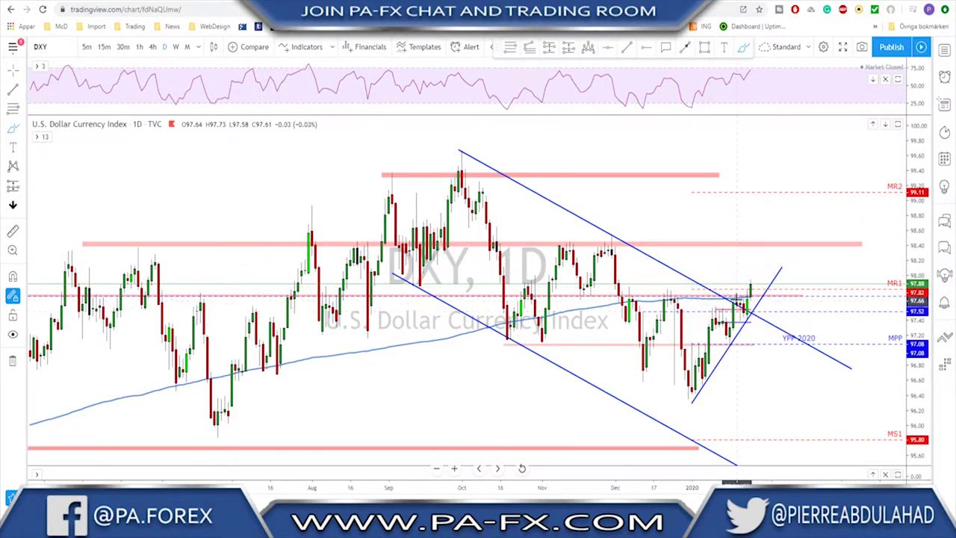
mouse_move(736, 294)
left_mouse_down()
mouse_move(746, 316)
mouse_move(751, 283)
left_mouse_up()
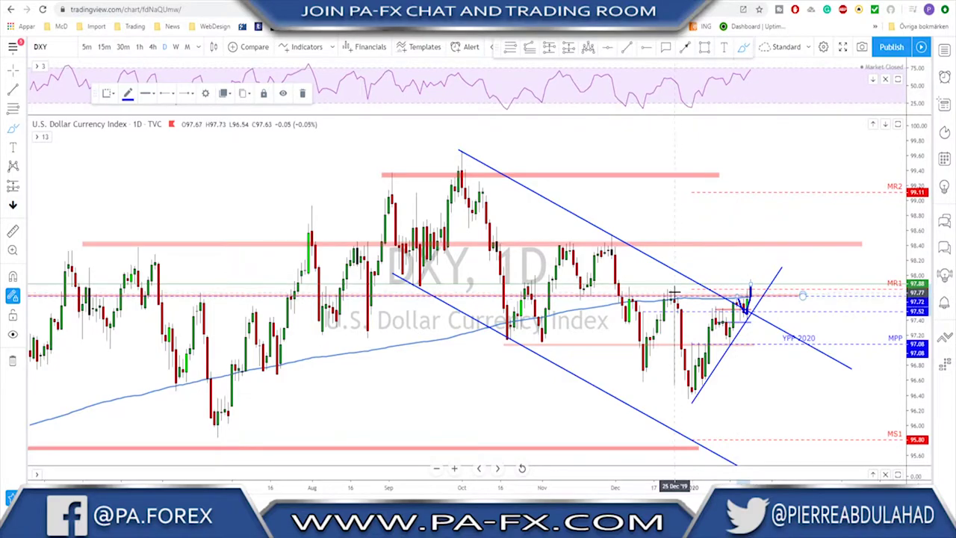
mouse_move(670, 285)
left_mouse_down()
mouse_move(660, 289)
mouse_move(668, 298)
mouse_move(665, 288)
left_mouse_up()
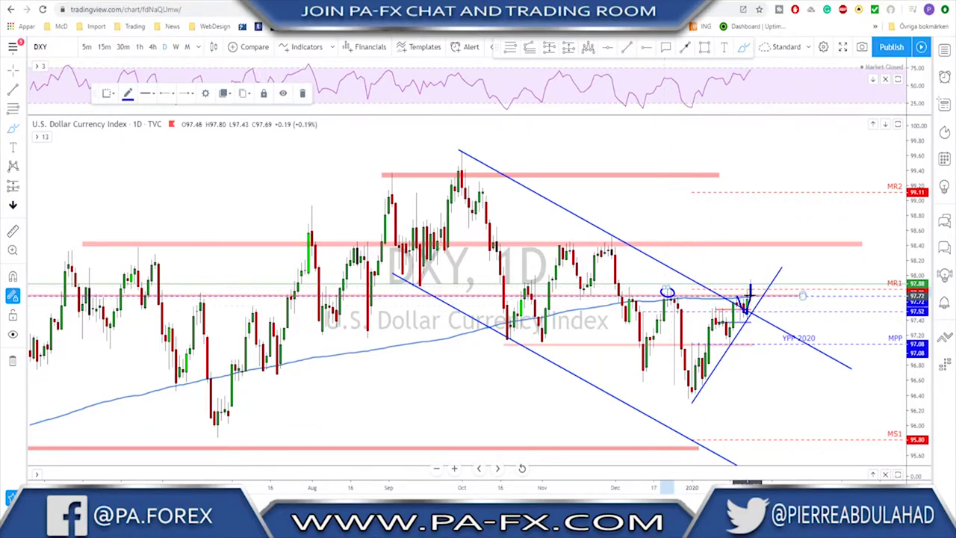
key("ctrl+z")
key("ctrl+z")
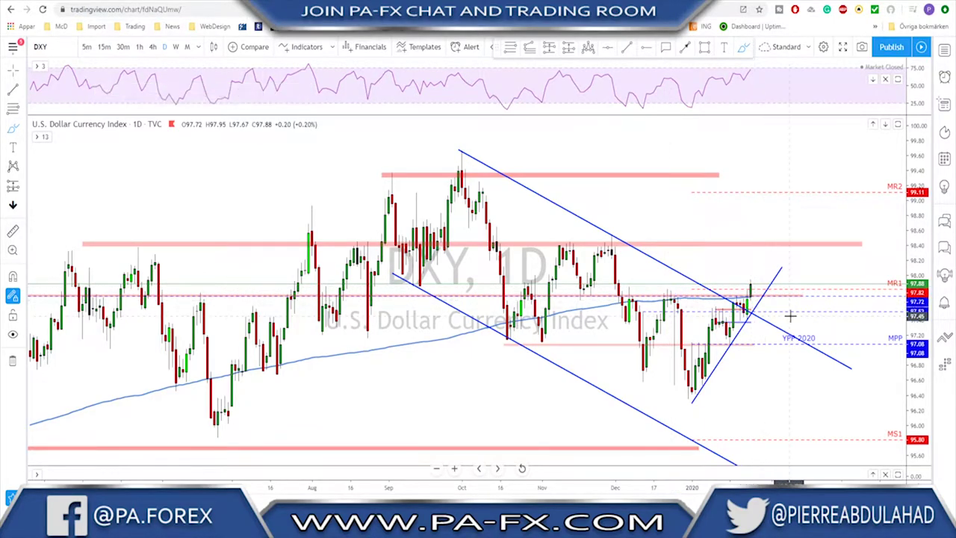
- Set the DXY chart to the 4-hour timeframe and brush along the January rally, undoing the stroke
scroll(790, 316, "down", 3)
left_click(152, 46)
scroll(790, 284, "down", 3)
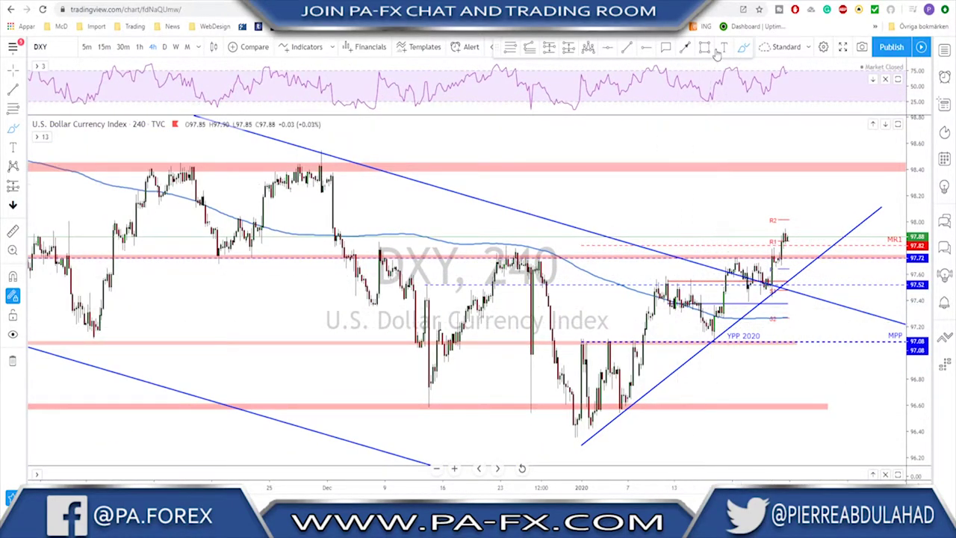
mouse_move(647, 338)
left_mouse_down()
mouse_move(668, 288)
mouse_move(700, 338)
mouse_move(715, 336)
mouse_move(747, 268)
mouse_move(775, 280)
mouse_move(798, 233)
left_mouse_up()
key("ctrl+z")
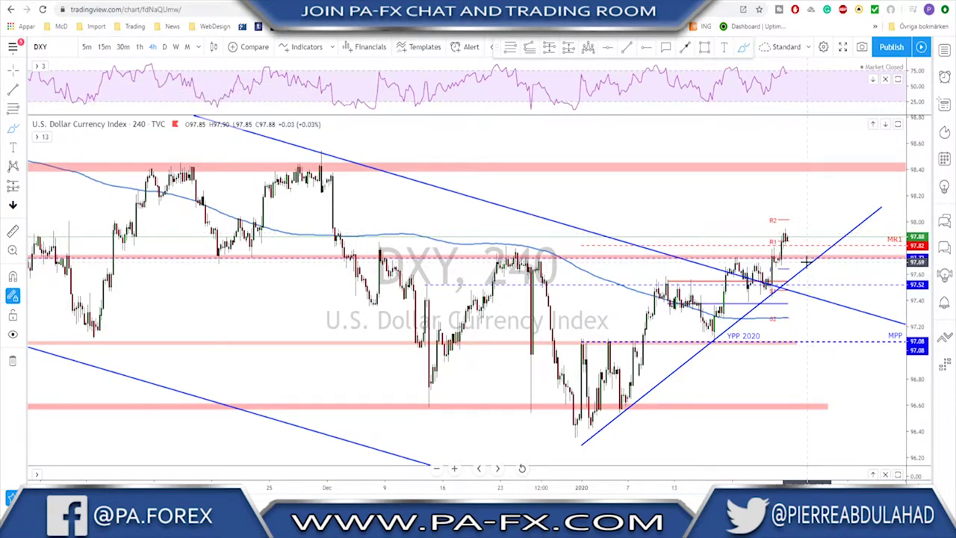
- Brush a projected pullback to the rising trendline and rebound ending in an arrowhead, and circle three earlier touches of that trendline
mouse_move(783, 239)
left_mouse_down()
mouse_move(794, 235)
mouse_move(816, 257)
mouse_move(827, 219)
left_mouse_up()
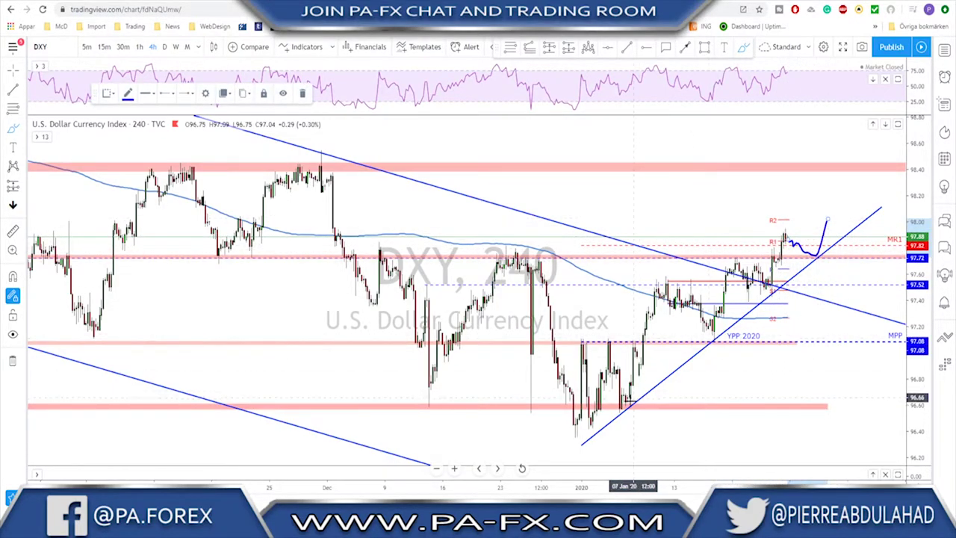
left_click_drag(627, 405, 621, 405)
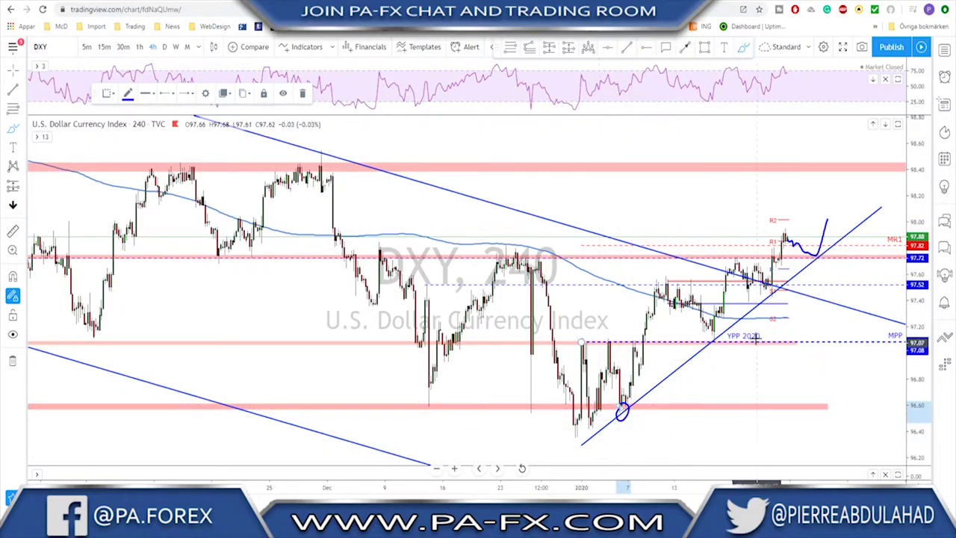
mouse_move(717, 334)
left_mouse_down()
mouse_move(708, 343)
mouse_move(718, 334)
left_mouse_up()
mouse_move(777, 287)
left_mouse_down()
mouse_move(764, 297)
mouse_move(773, 289)
left_mouse_up()
mouse_move(818, 224)
left_mouse_down()
mouse_move(827, 216)
mouse_move(834, 227)
left_mouse_up()
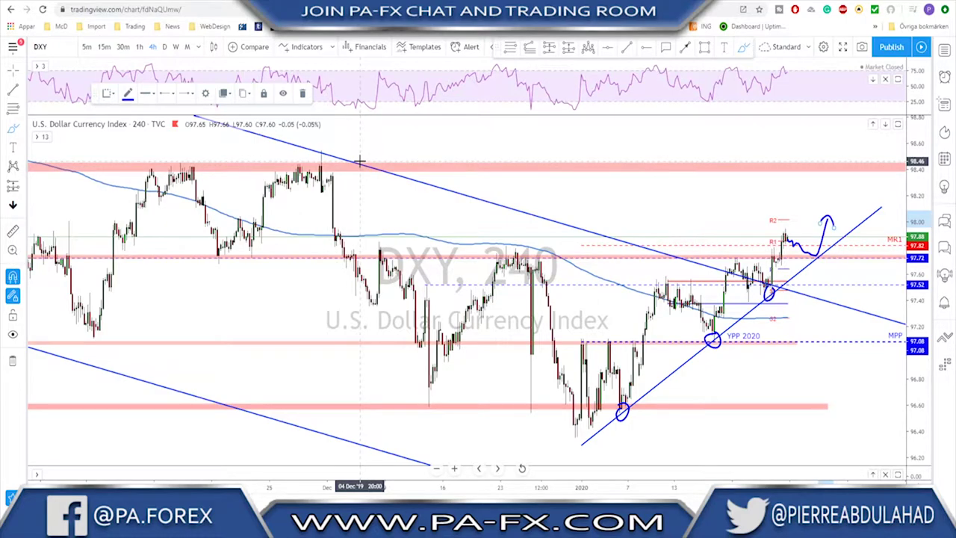
- Undo the freehand projection, its arrowhead and the three trendline circles on the DXY chart
key("ctrl+z")
key("ctrl+z")
key("ctrl+z")
key("ctrl+z")
key("ctrl+z")
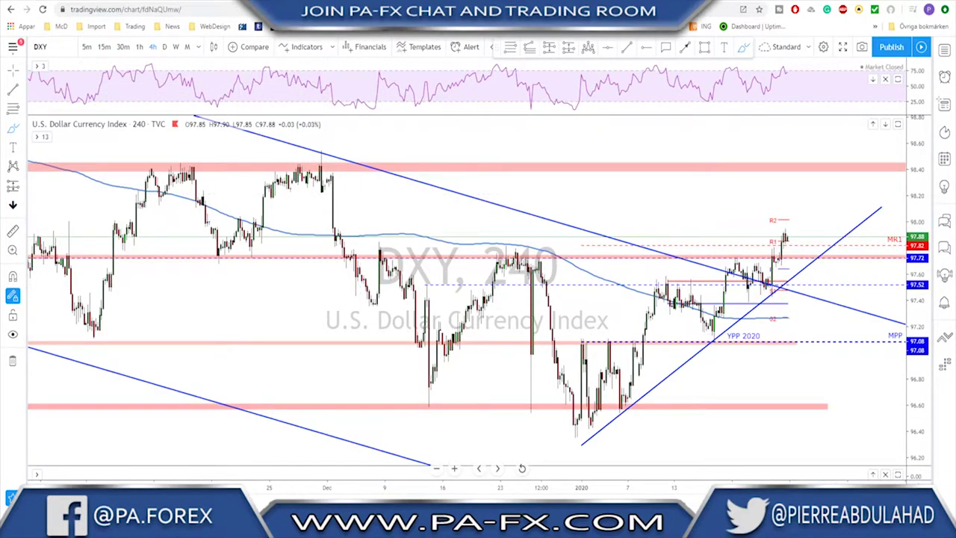
- Switch to the USOIL chart on the daily timeframe and examine the price history around the 54.19 level
key("Down")
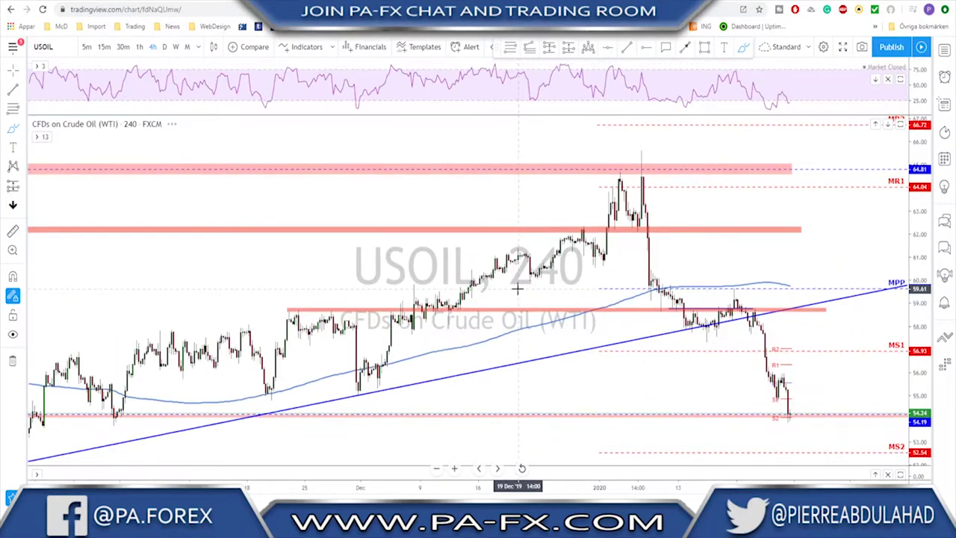
left_click(164, 46)
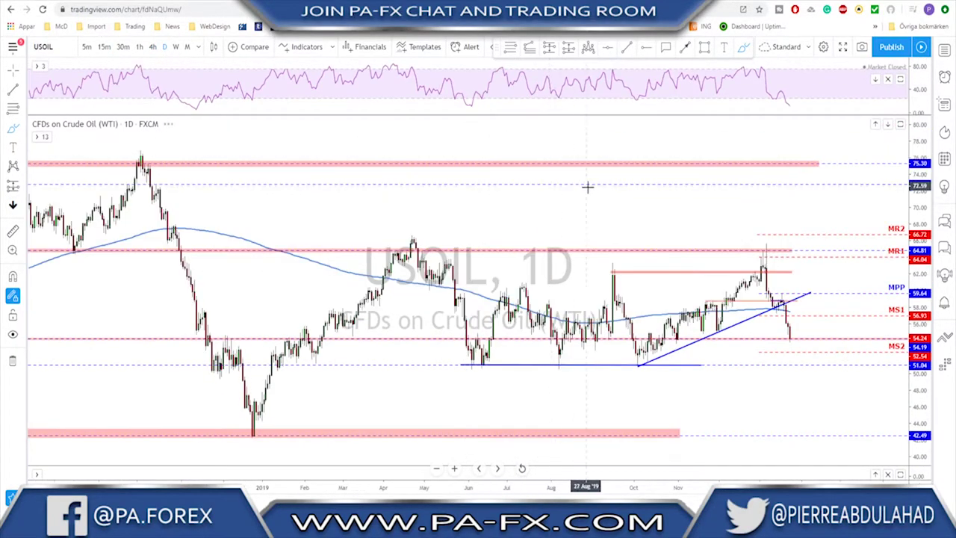
scroll(655, 224, "up", 1)
scroll(710, 269, "up", 2)
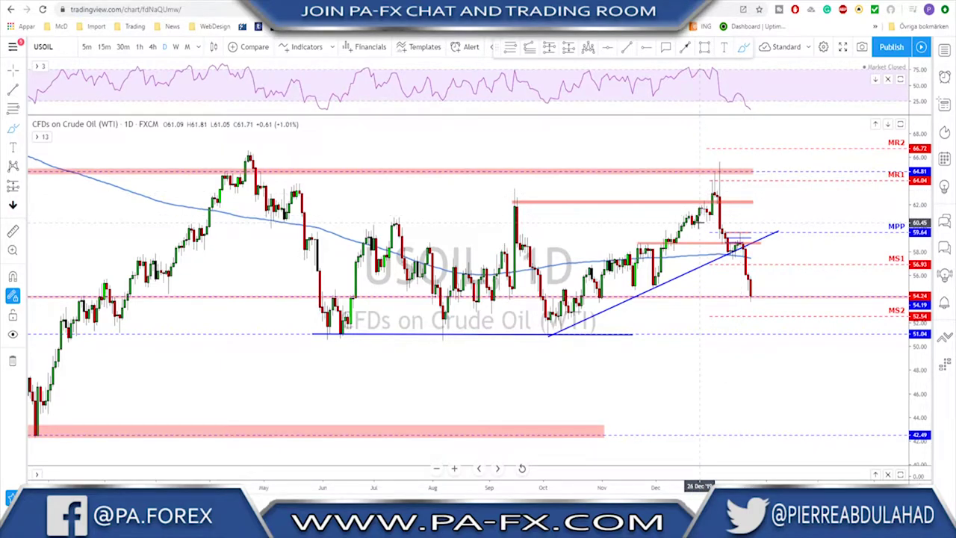
scroll(700, 221, "down", 2)
scroll(730, 222, "down", 4)
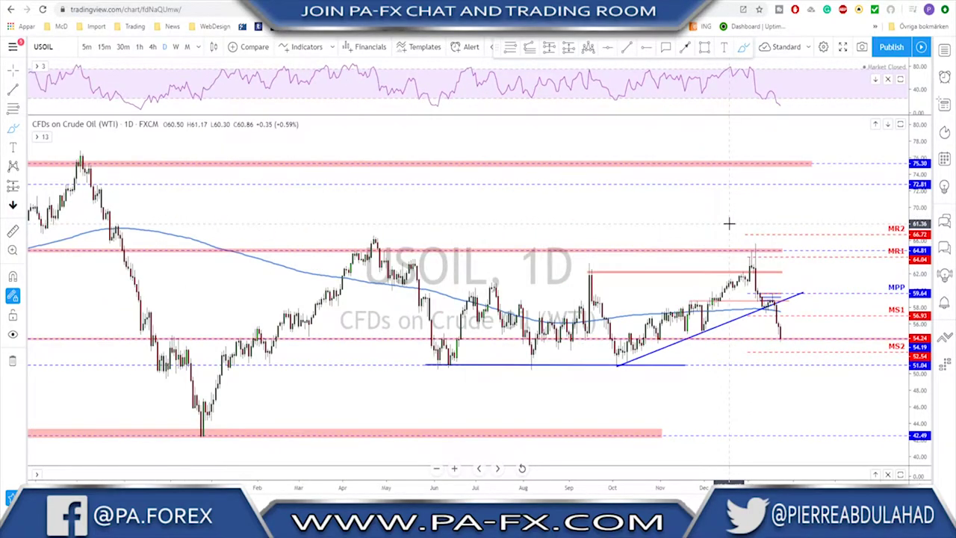
scroll(739, 227, "down", 2)
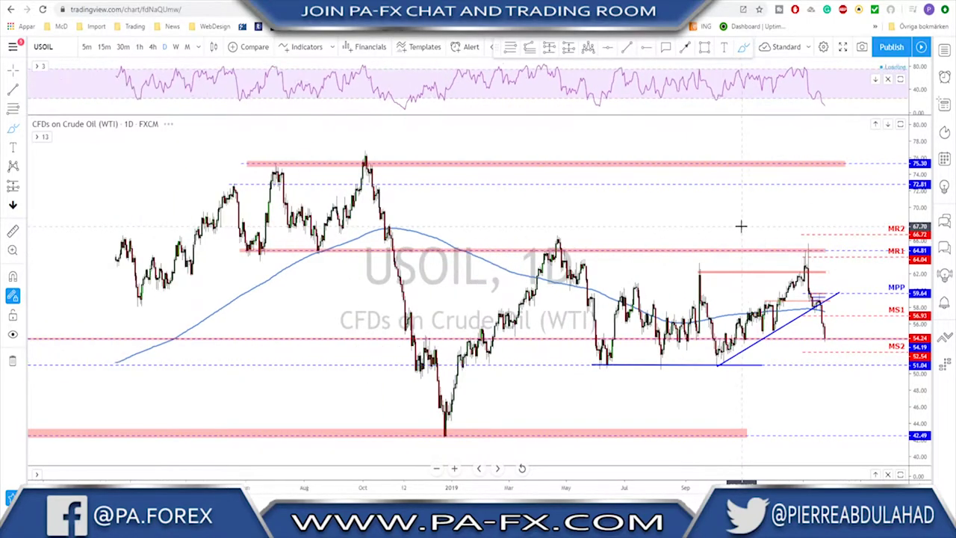
scroll(740, 233, "up", 4)
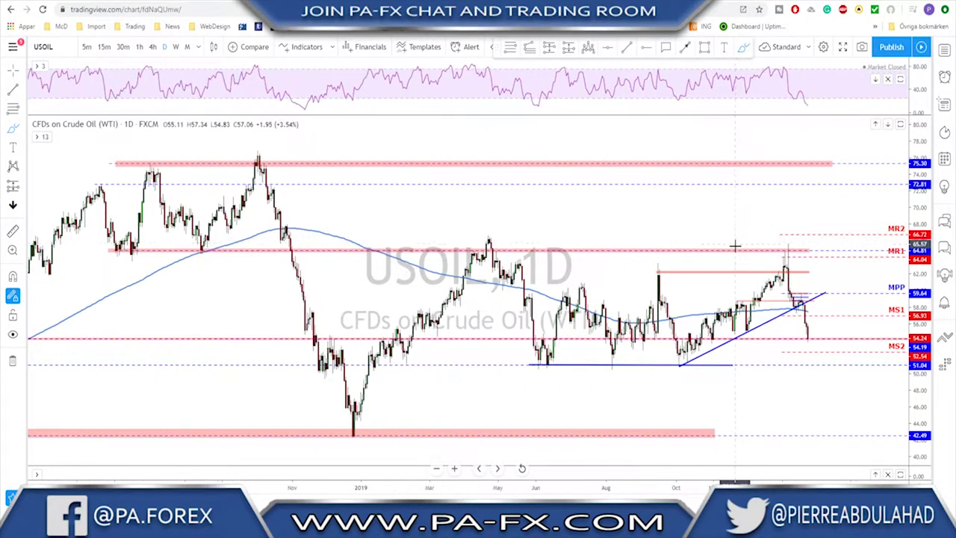
scroll(770, 292, "up", 2)
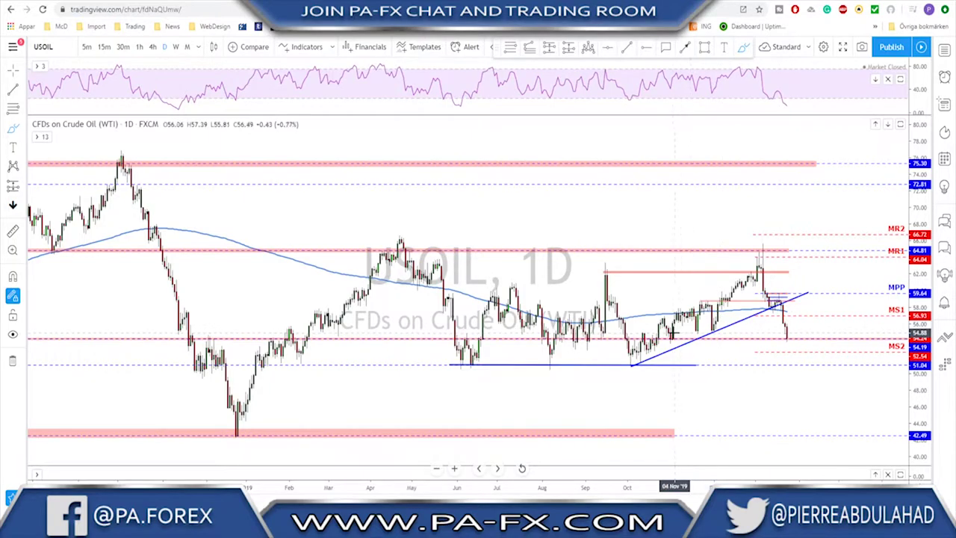
- Brush circles around five past price reactions along the 54.19 level, and undo them
left_click_drag(670, 335, 676, 334)
left_click_drag(607, 337, 598, 335)
mouse_move(469, 334)
left_mouse_down()
mouse_move(464, 343)
mouse_move(464, 334)
left_mouse_up()
mouse_move(207, 333)
left_mouse_down()
mouse_move(211, 346)
mouse_move(208, 334)
left_mouse_up()
mouse_move(337, 332)
left_mouse_down()
mouse_move(339, 344)
mouse_move(339, 333)
left_mouse_up()
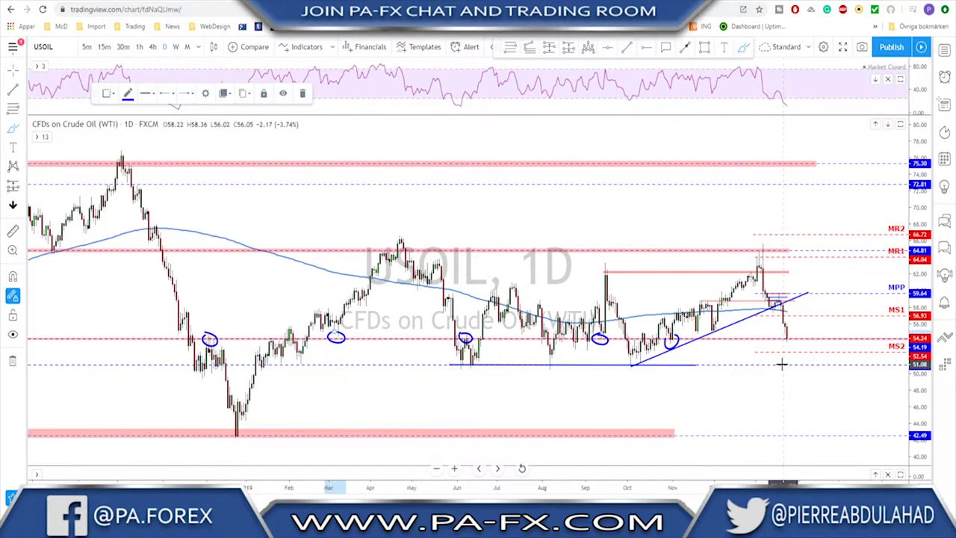
key("ctrl+z")
key("ctrl+z")
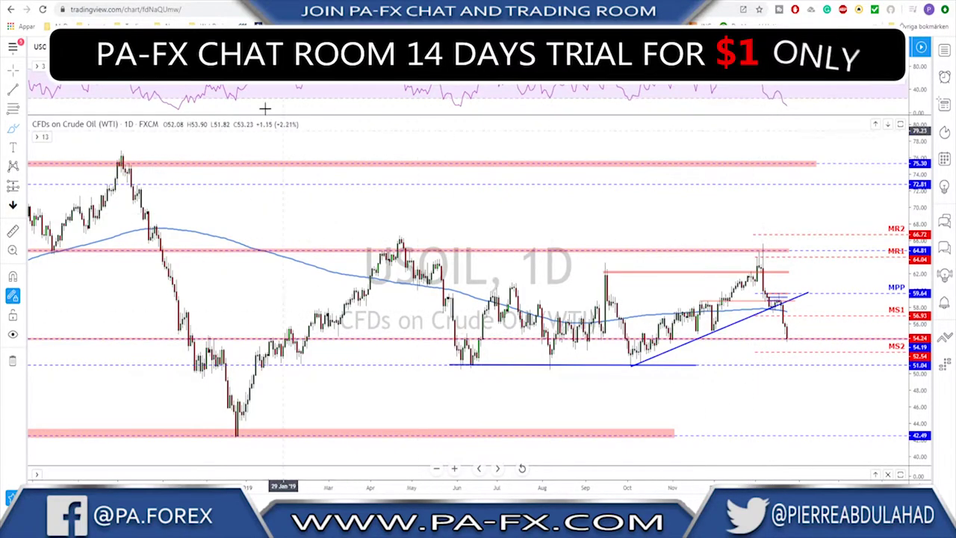
- Set the USOIL chart to the 4-hour timeframe, showing price history back to before August
left_click(240, 47)
scroll(738, 236, "down", 5)
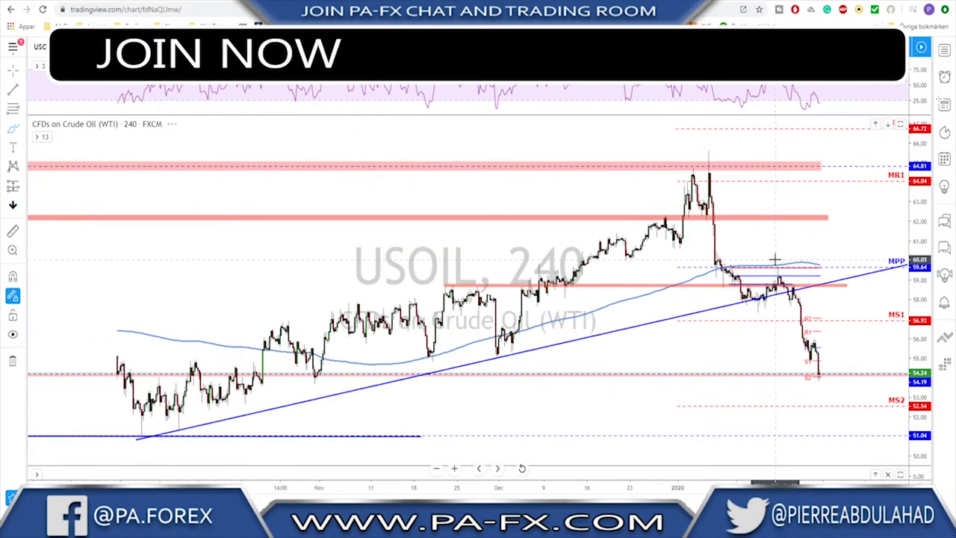
scroll(772, 243, "down", 3)
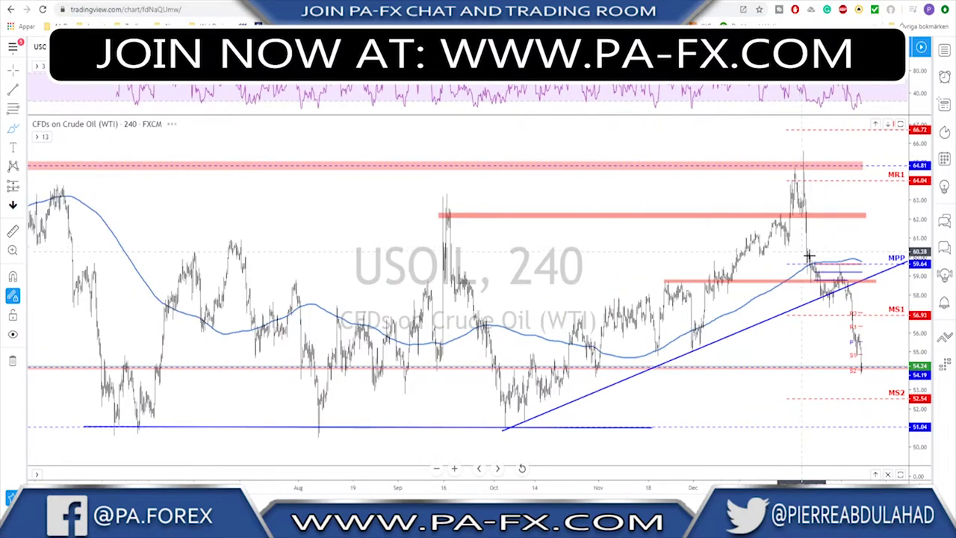
- Brush the decline from the January high with a projected bounce and drop towards 51.04, circle the area below 54.19, and undo the strokes
mouse_move(801, 181)
left_mouse_down()
mouse_move(821, 287)
mouse_move(852, 295)
mouse_move(859, 365)
mouse_move(873, 353)
left_mouse_up()
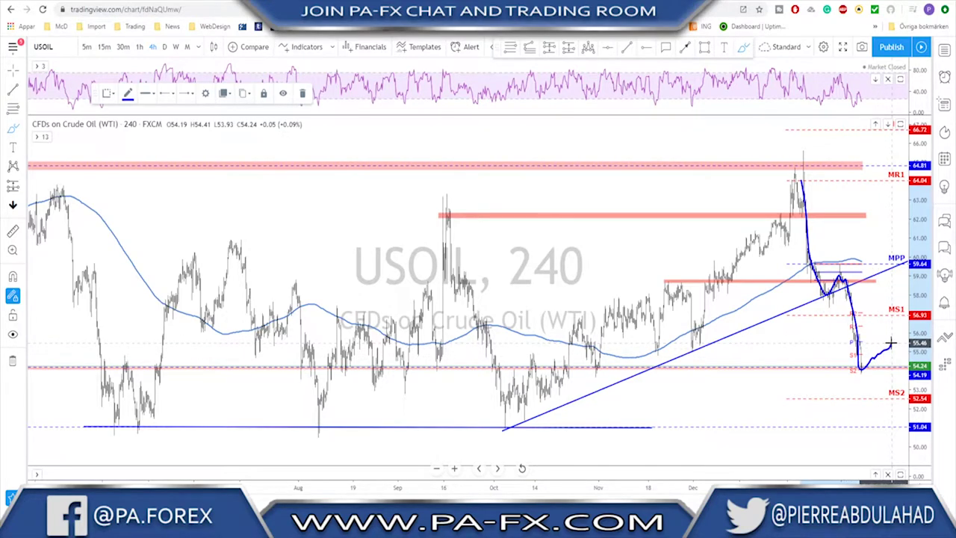
left_click_drag(892, 342, 898, 411)
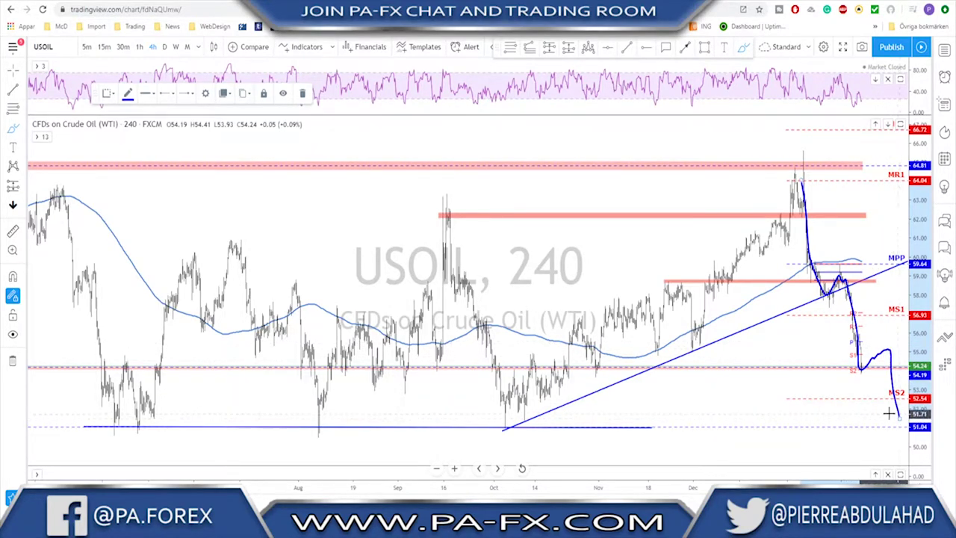
left_click_drag(860, 368, 881, 383)
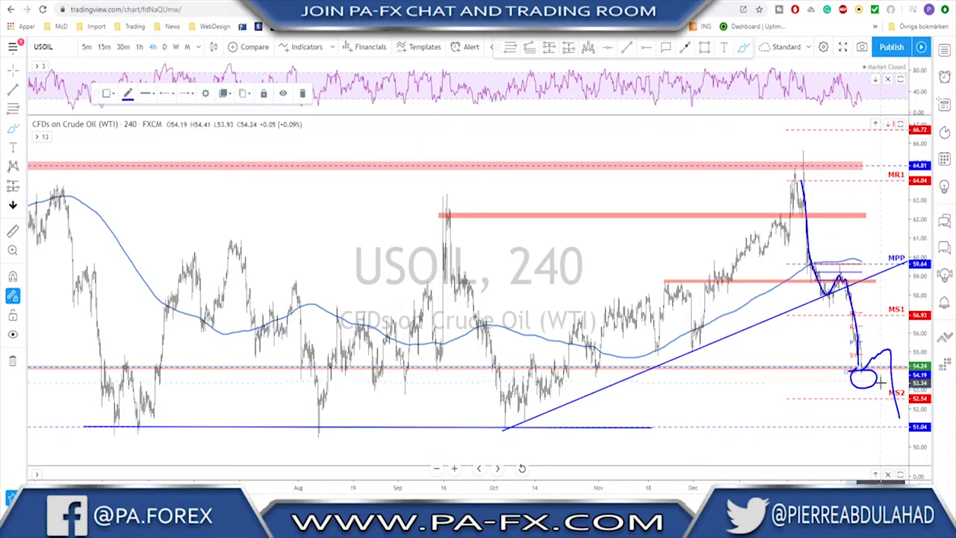
key("ctrl+z")
key("ctrl+z")
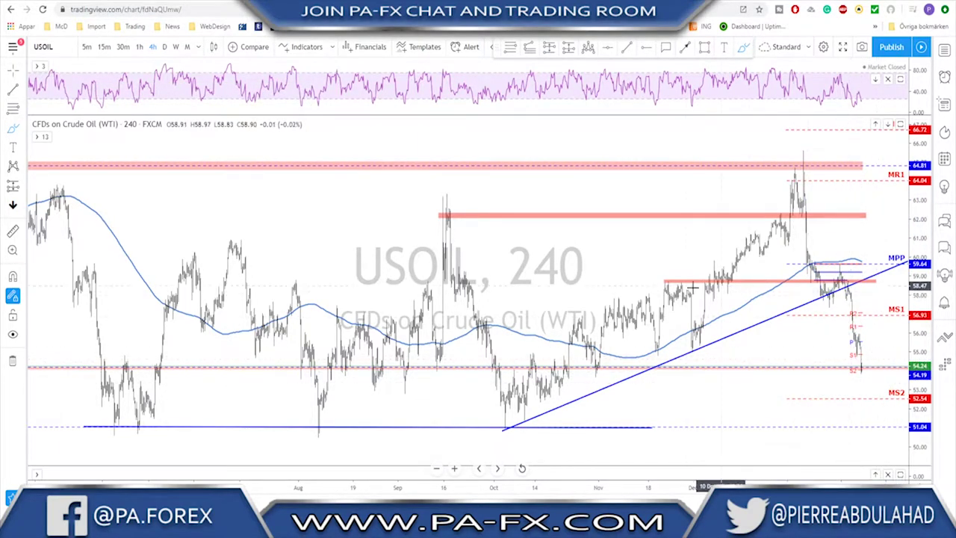
scroll(749, 295, "up", 3)
scroll(634, 337, "up", 3)
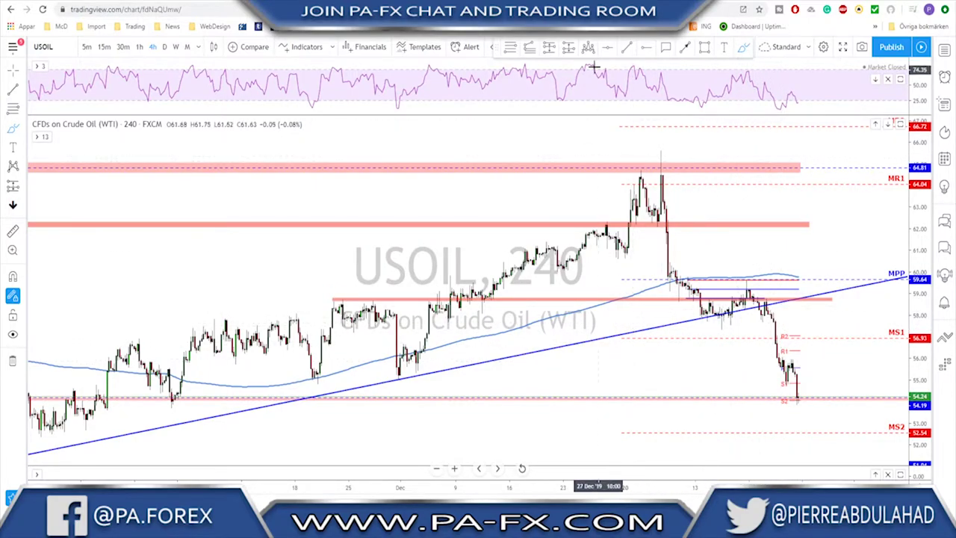
- Draw a Fibonacci retracement from about 59.62 down to 53.83, and mark a resistance rectangle around its 0.618 level between about 57.87 and 57.15
left_click(510, 48)
left_click(736, 280)
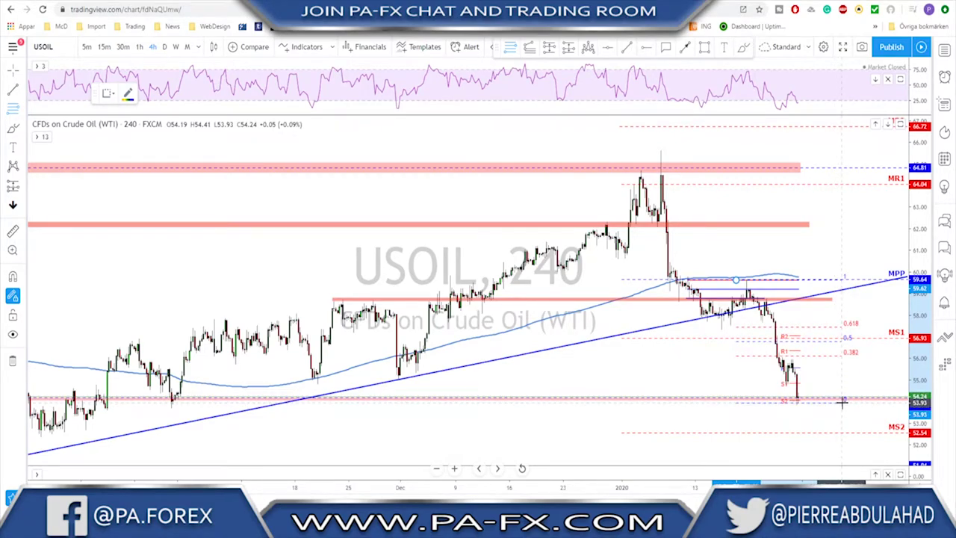
left_click(843, 404)
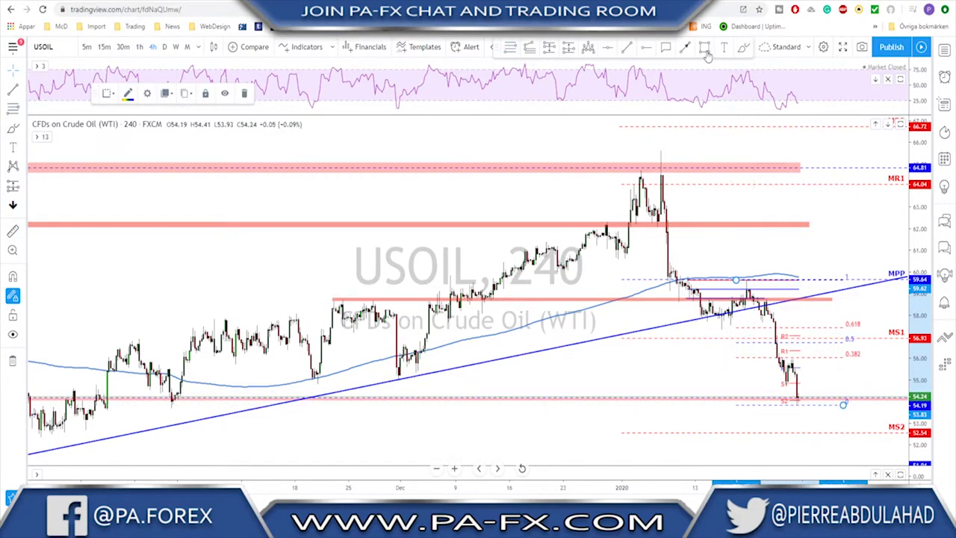
mouse_move(694, 315)
left_mouse_down()
mouse_move(789, 346)
mouse_move(889, 340)
mouse_move(870, 318)
left_mouse_up()
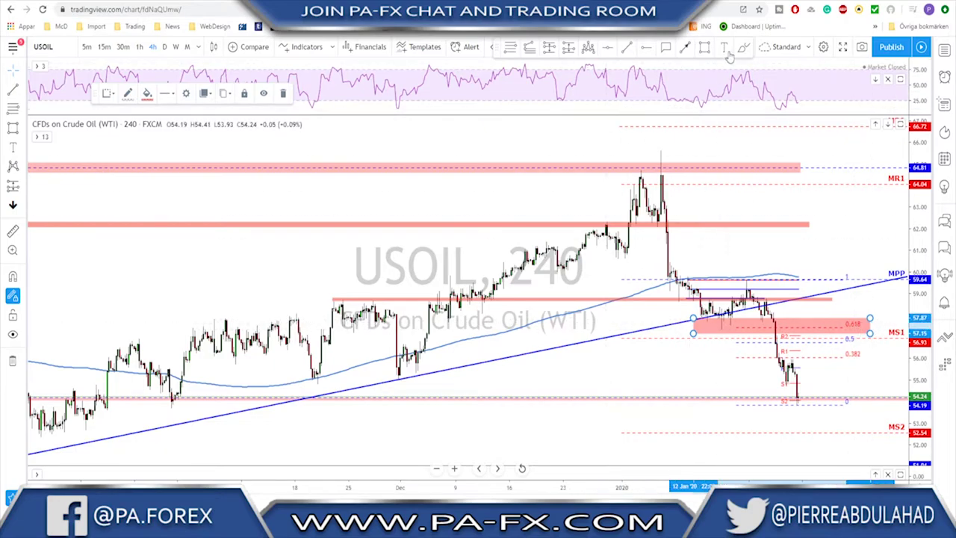
- Draw a projected arrow path from the latest USOIL low up to about 55.64, down to 54.65, up to 57.30 and down to 53.78
left_click(685, 47)
left_click(799, 399)
left_click(811, 366)
left_click(819, 387)
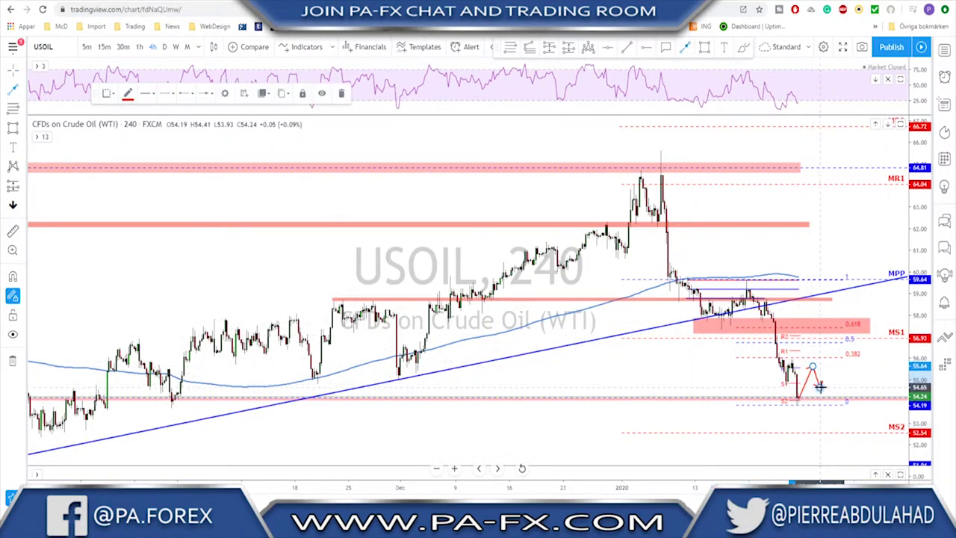
left_click(841, 329)
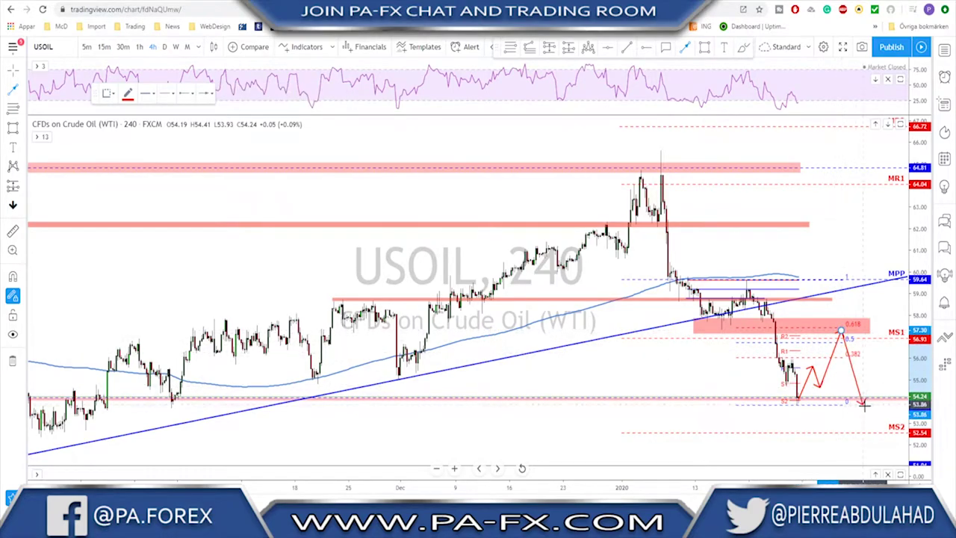
double_click(865, 404)
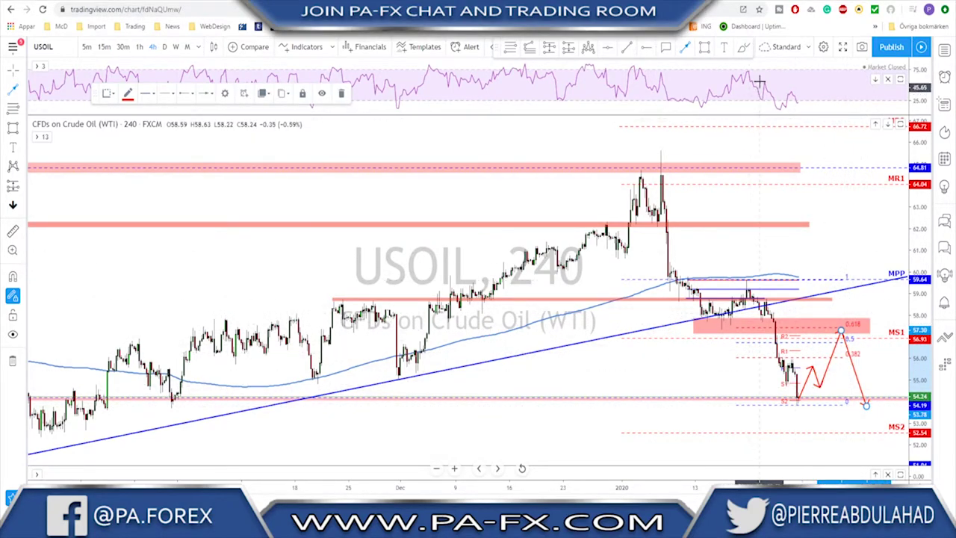
- Brush a circle around the 0.618 resistance zone where the projected path peaks, and delete it
left_click(743, 48)
mouse_move(847, 315)
left_mouse_down()
mouse_move(814, 321)
mouse_move(844, 315)
left_mouse_up()
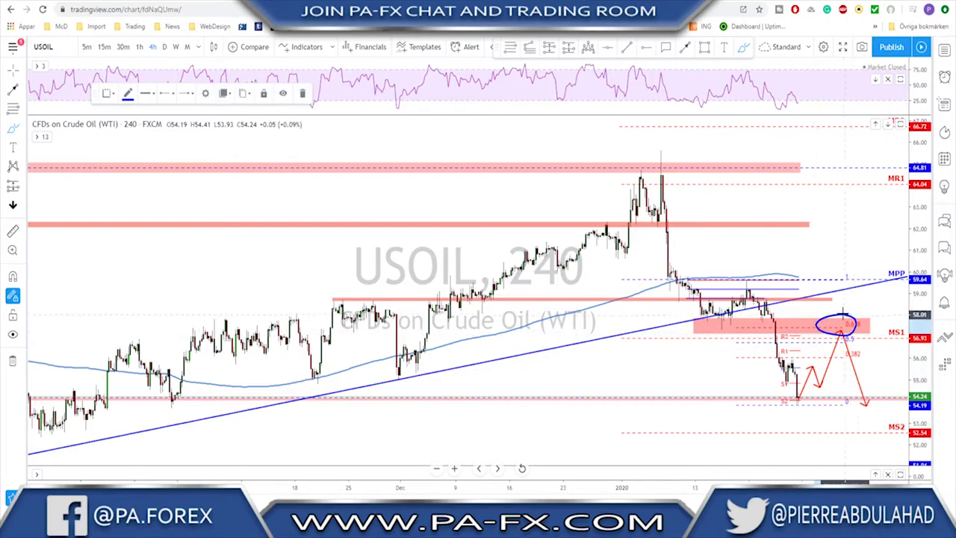
key("Delete")
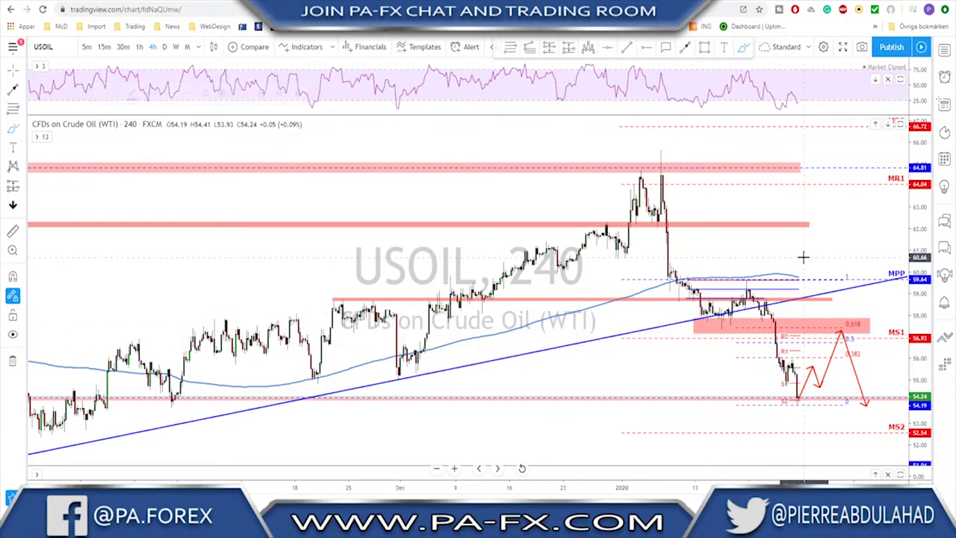
- Switch to the GOLD chart and set it to the daily timeframe
key("space")
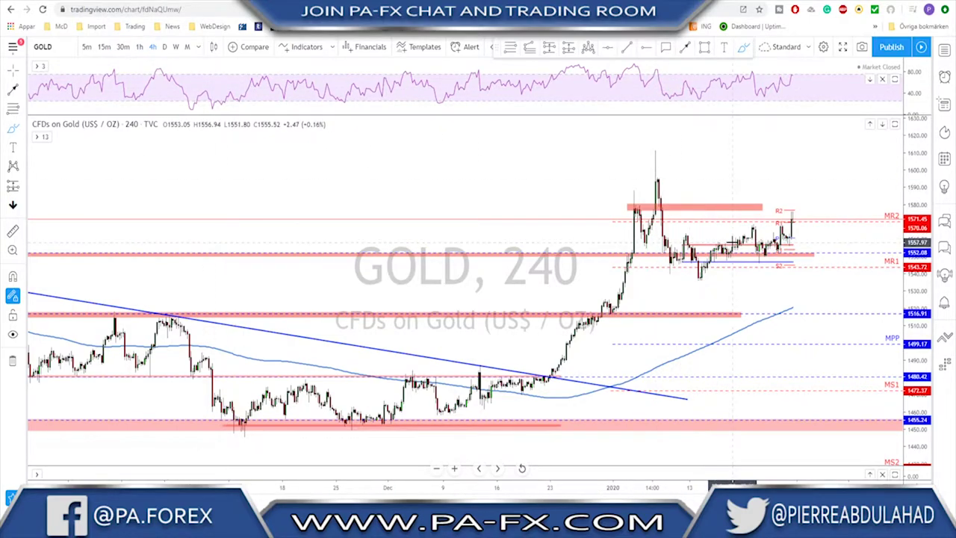
scroll(758, 277, "up", 1)
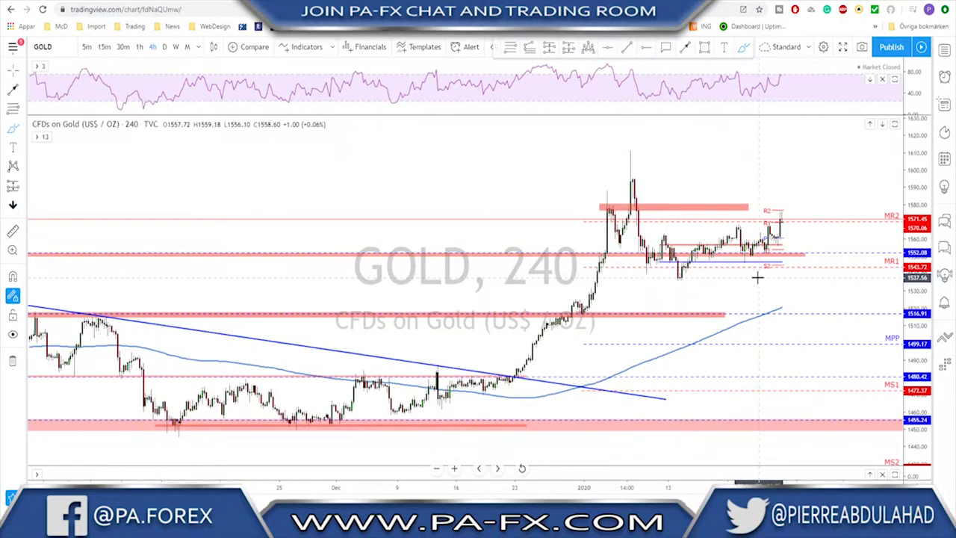
left_click(165, 47)
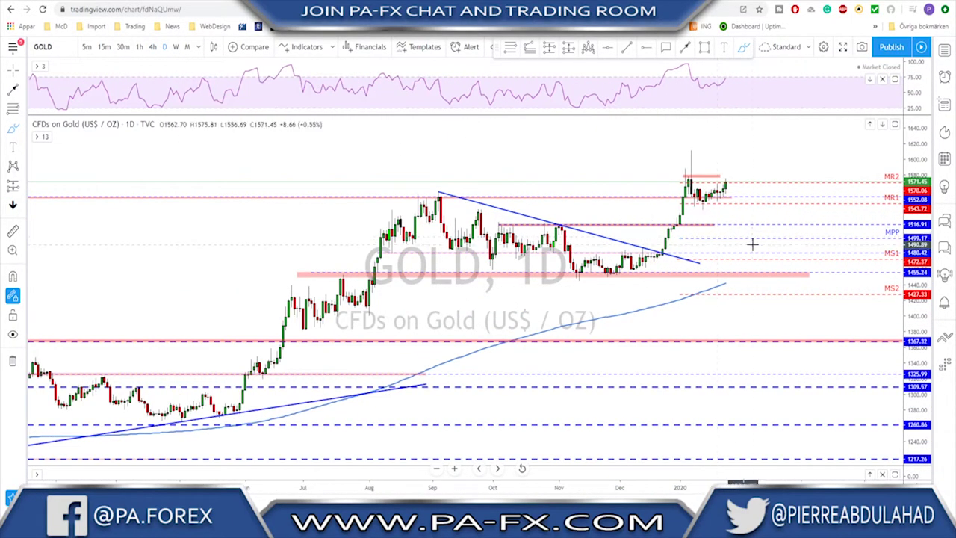
- Brush a circle around gold's January consolidation, delete the circle, and set the chart to the 4-hour timeframe
mouse_move(698, 178)
left_mouse_down()
mouse_move(684, 196)
mouse_move(739, 196)
mouse_move(714, 177)
left_mouse_up()
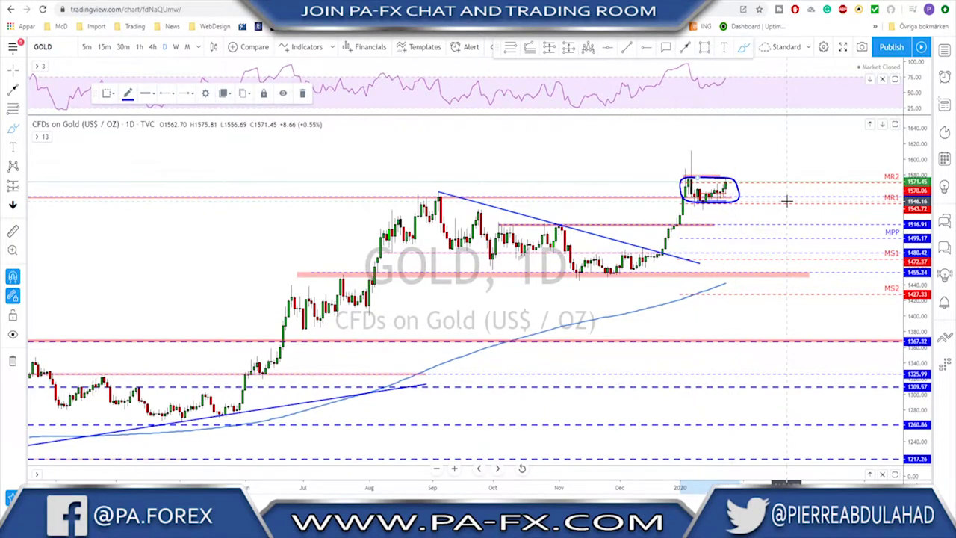
key("Delete")
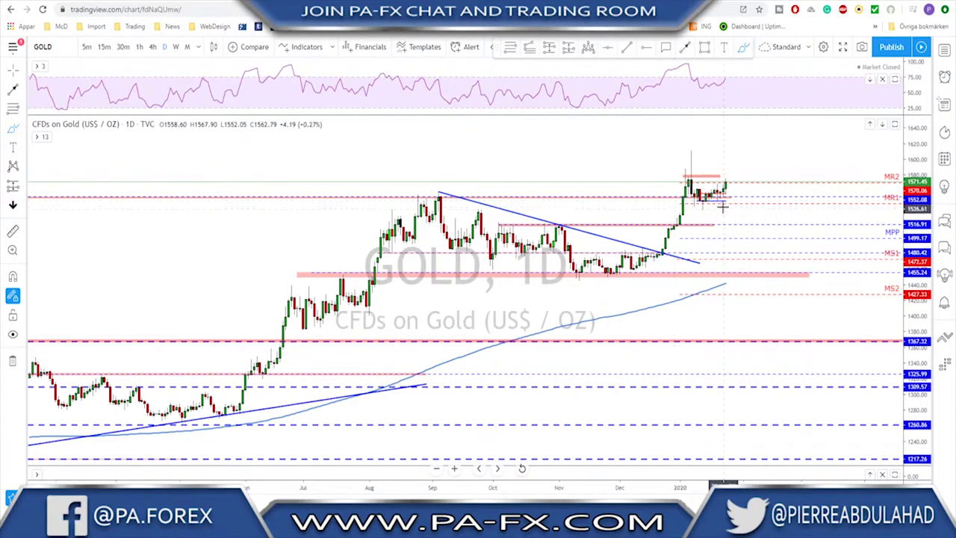
left_click(152, 47)
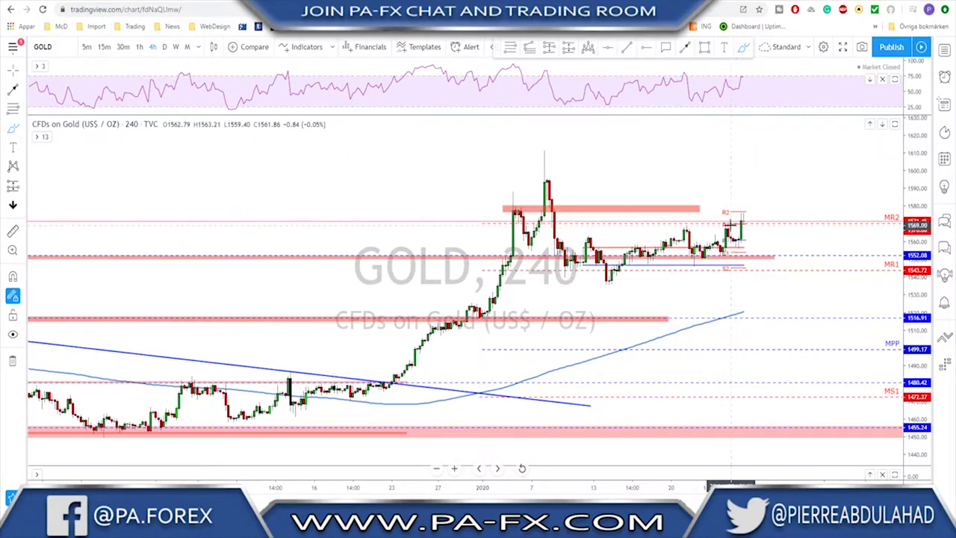
- Switch to Slack, review the enlarged earnings releases image in the fundamental_news channel, and return to the GOLD chart in TradingView
key("alt+Tab")
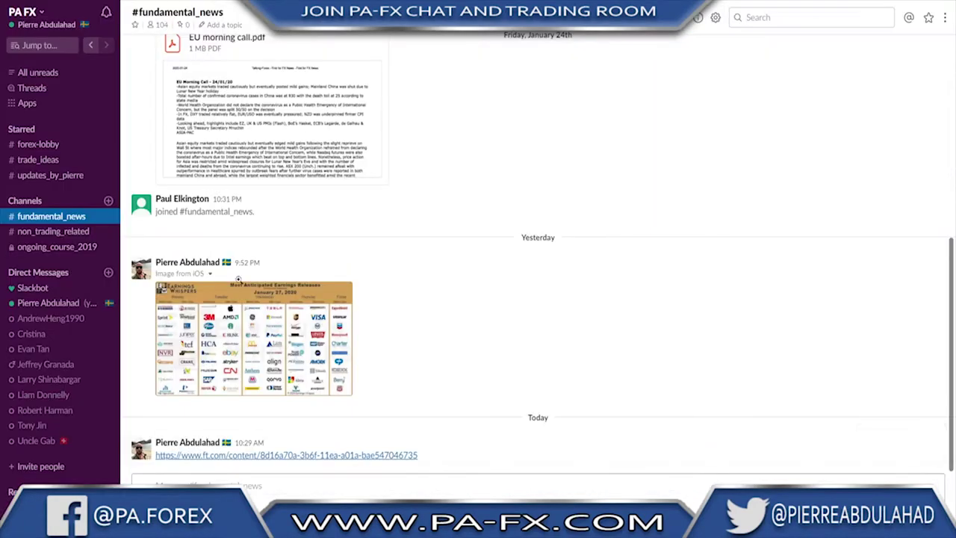
left_click(252, 364)
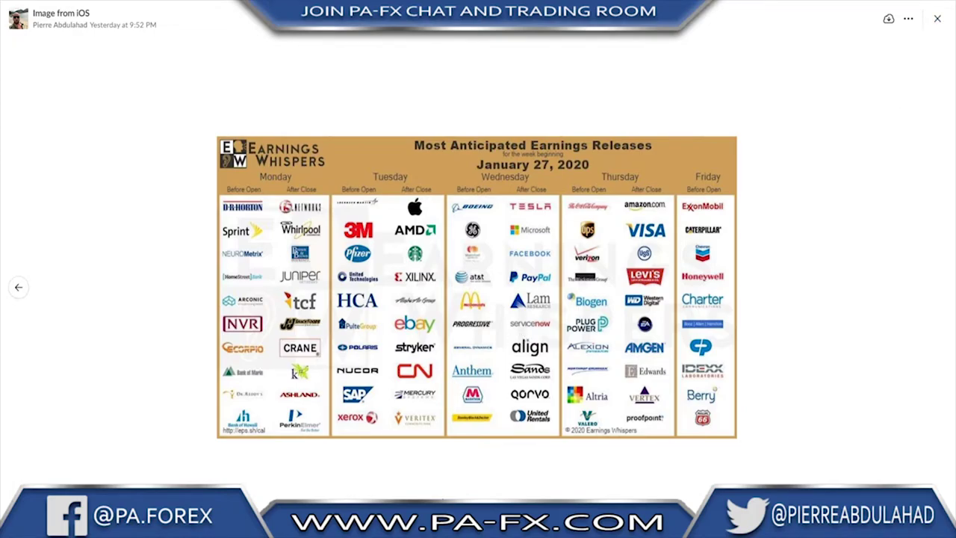
key("alt+Tab")
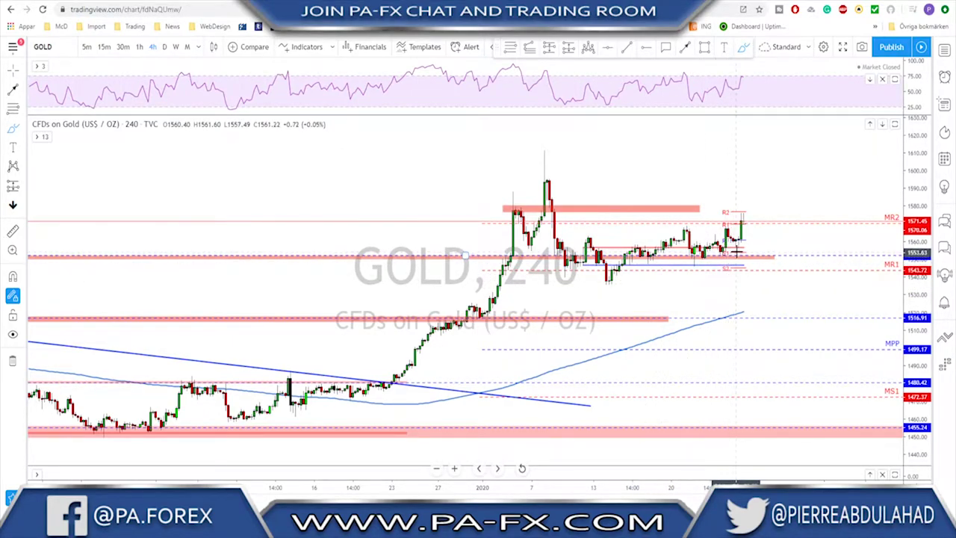
- Extend the resistance rectangle near 1,580 forward in time, past the latest gold candles
scroll(736, 254, "up", 3)
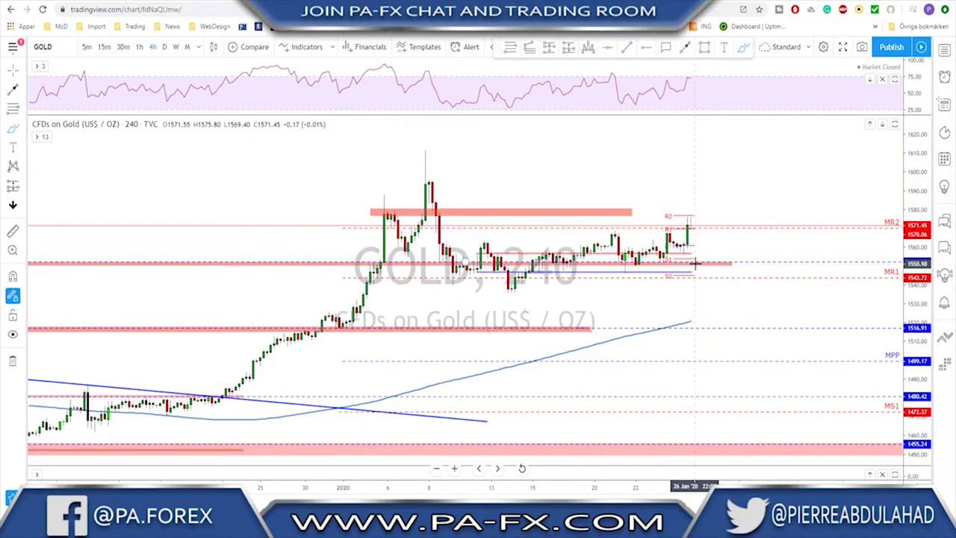
scroll(680, 250, "up", 1)
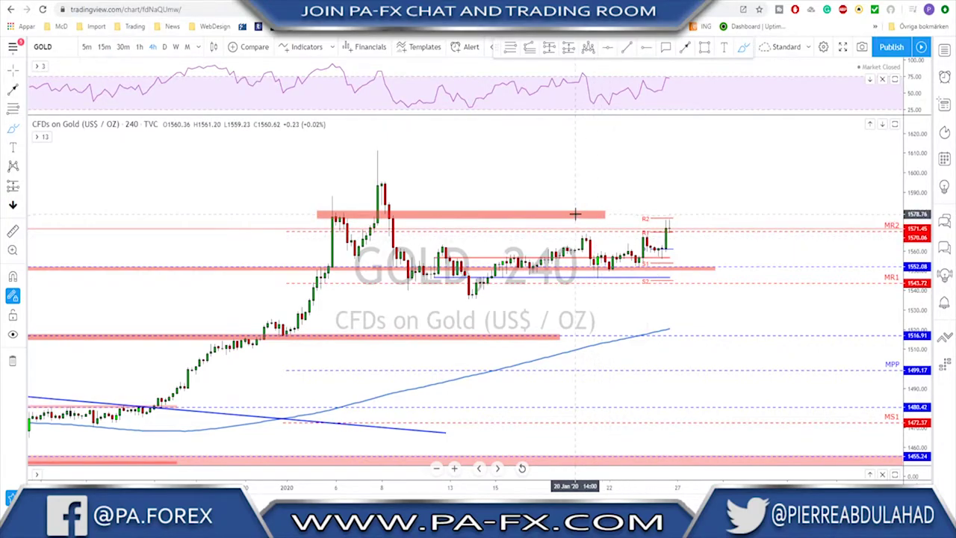
left_click_drag(605, 215, 753, 214)
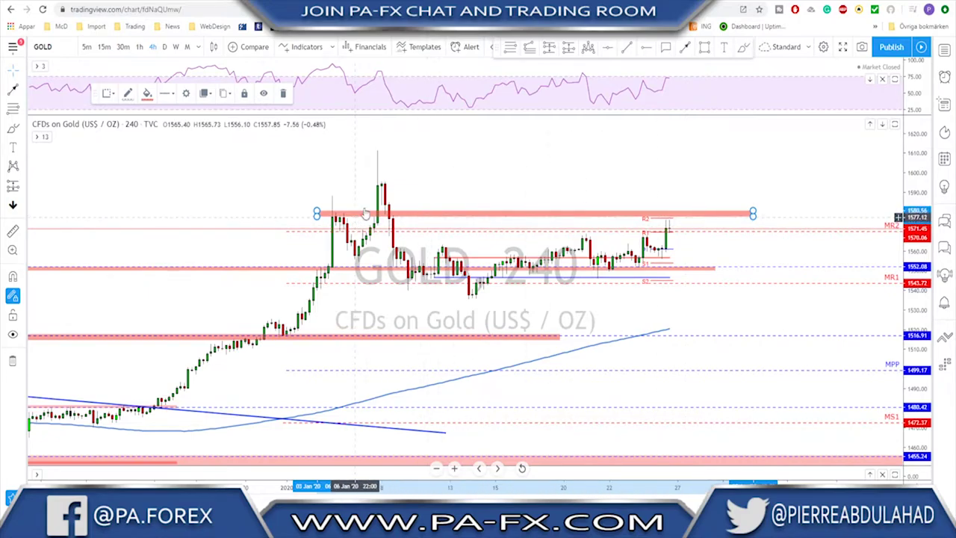
- Draw a bullish arrow path from about 1569.76 up to 1583.39, down to 1575.21 and up to 1606.56
left_click(682, 50)
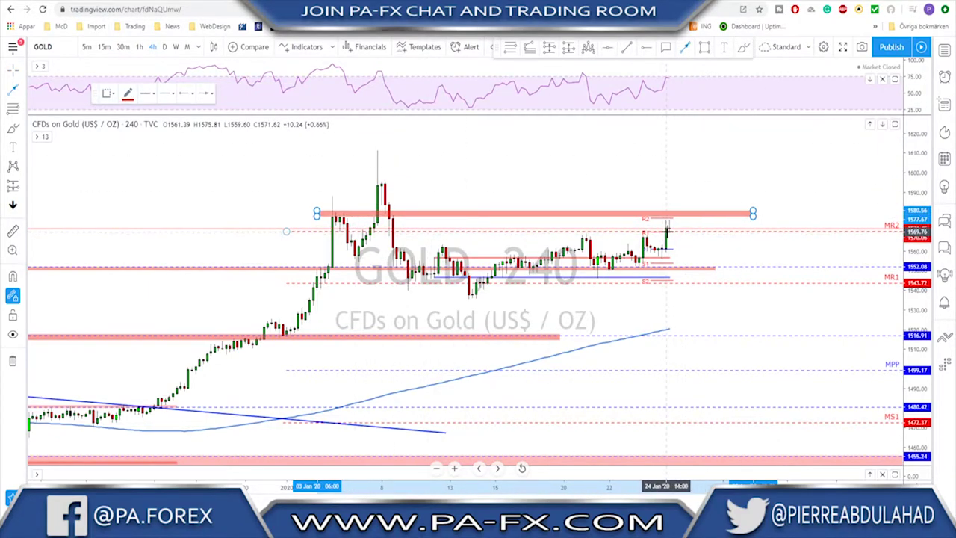
left_click(666, 232)
left_click(677, 205)
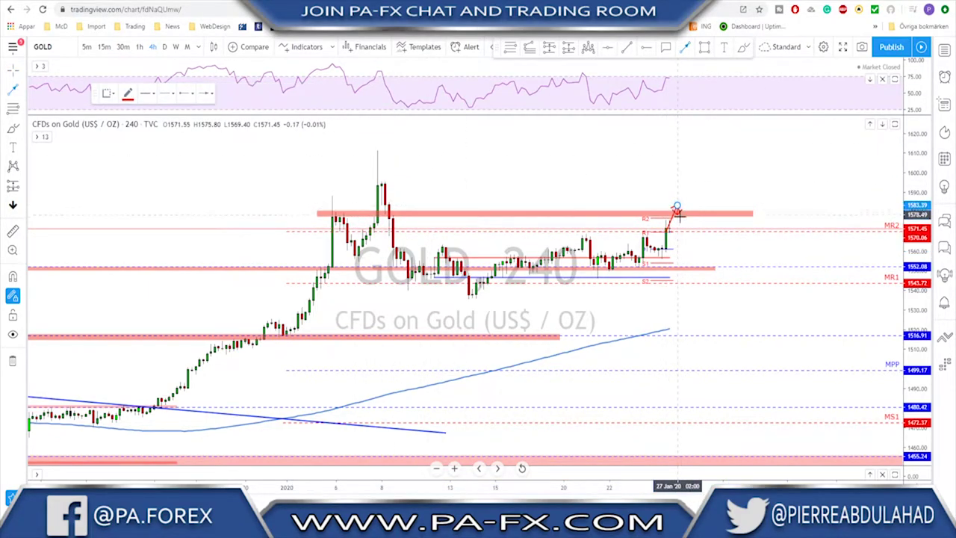
left_click(681, 219)
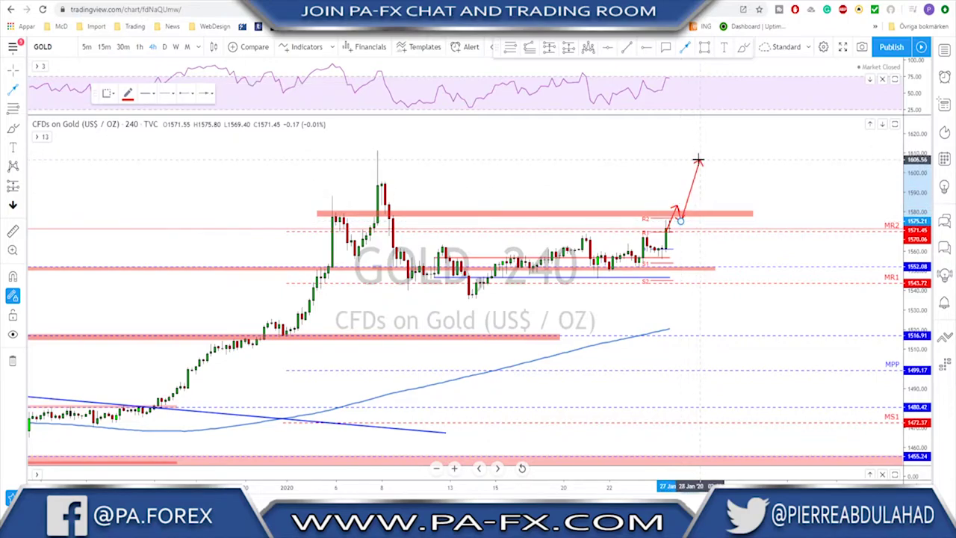
double_click(696, 158)
- Place a horizontal ray at the January gold high, at about 1611.49
scroll(576, 158, "down", 2)
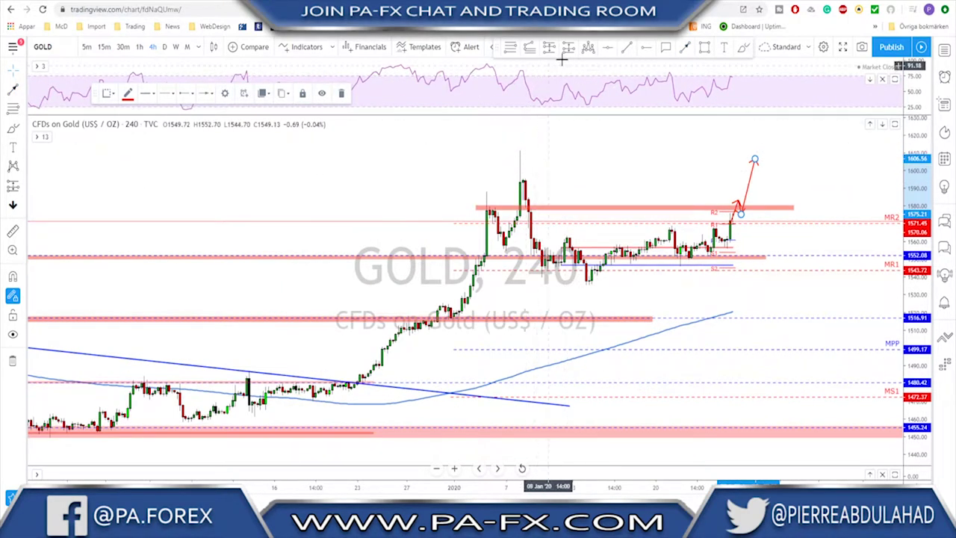
left_click(646, 49)
left_click(513, 150)
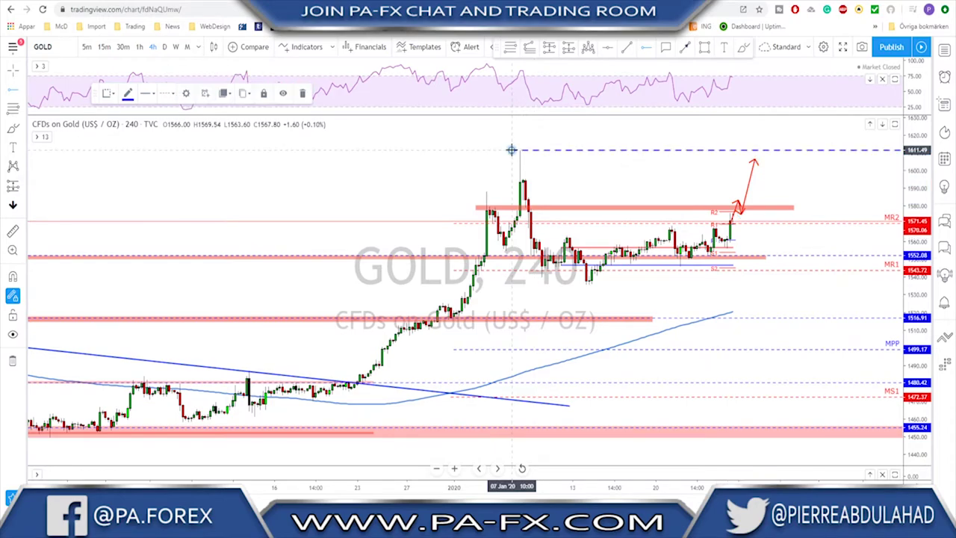
- Draw an alternative arrow path from the current gold price down to about 1550.60 and back up to 1562.88
scroll(605, 211, "up", 2)
scroll(601, 208, "up", 1)
left_click(686, 47)
mouse_move(653, 225)
left_mouse_down()
mouse_move(672, 270)
mouse_move(685, 247)
left_mouse_up()
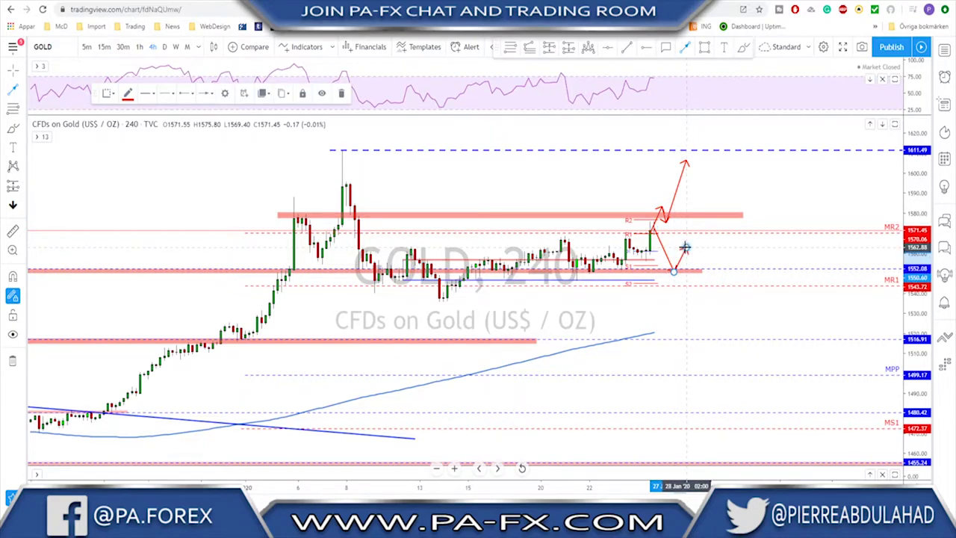
- Brush a circle around the projected bounce at the 1552.08 support level, and undo it
left_click(744, 51)
mouse_move(676, 270)
left_mouse_down()
mouse_move(670, 284)
mouse_move(671, 267)
left_mouse_up()
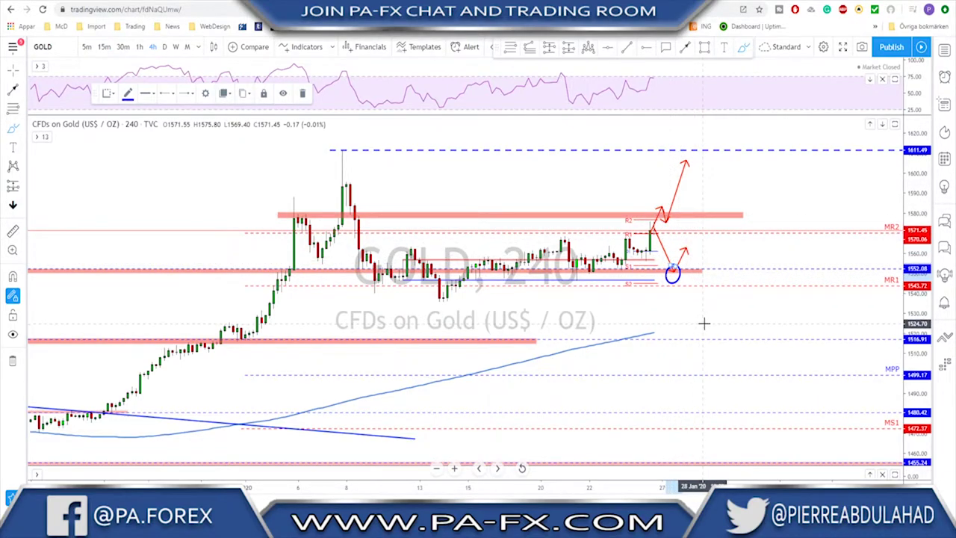
key("ctrl+z")
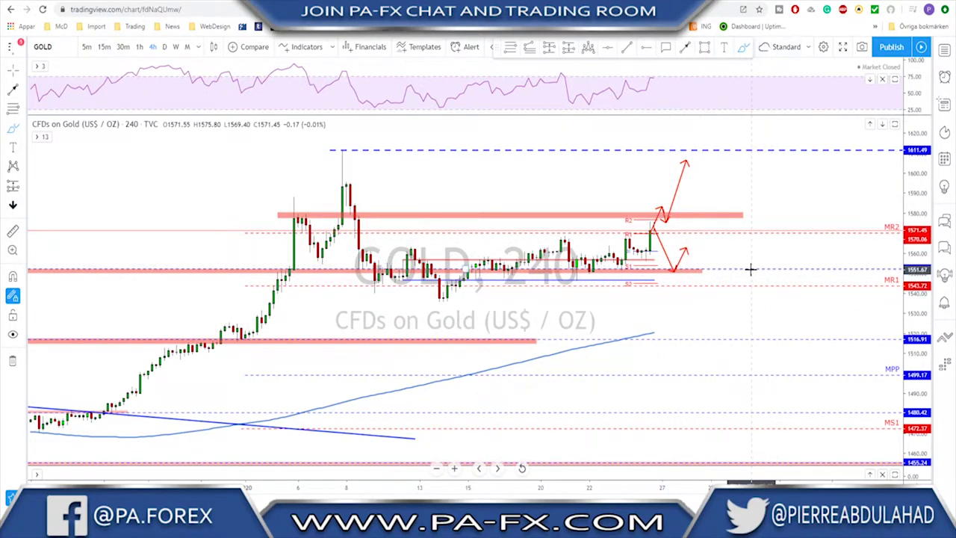
- Switch to the EURUSD chart, examine it on the daily timeframe, and set it back to the 4-hour timeframe
key("Down")
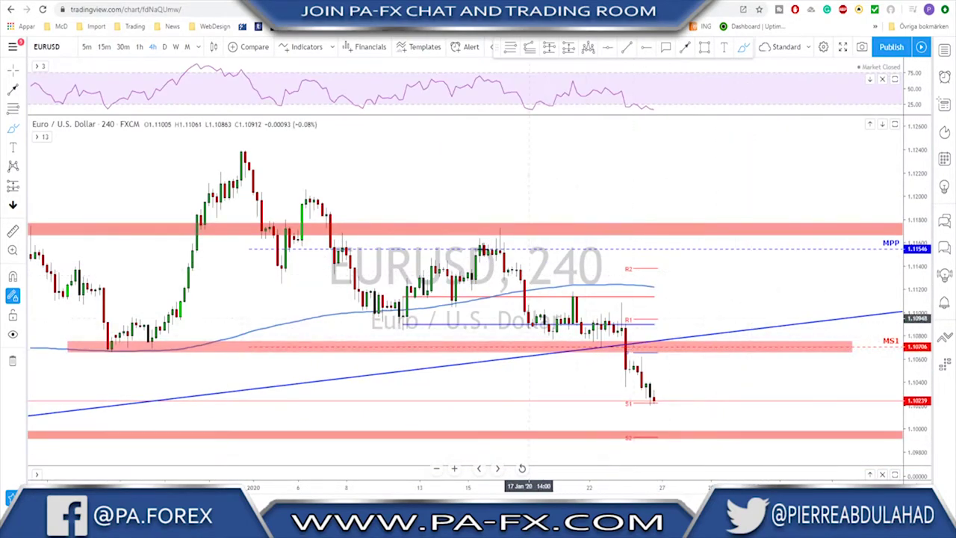
left_click(165, 48)
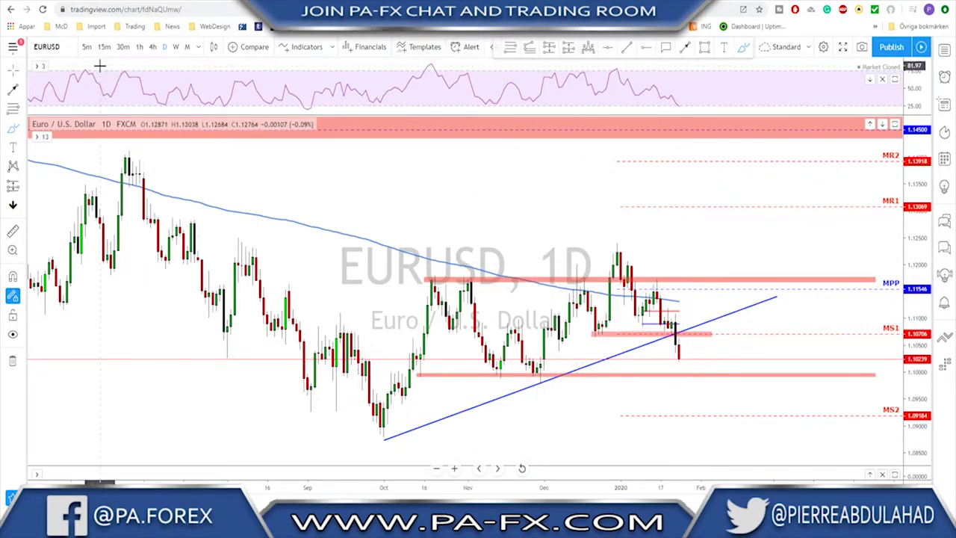
left_click(153, 47)
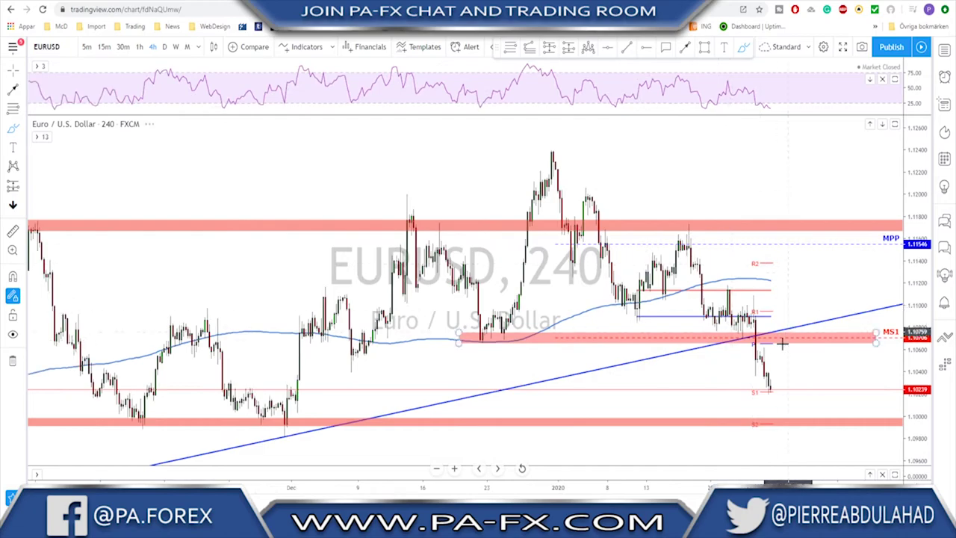
- Draw an arrow path on EURUSD from the current price up to about 1.10750 and down to the support zone at about 1.0990
left_click(686, 47)
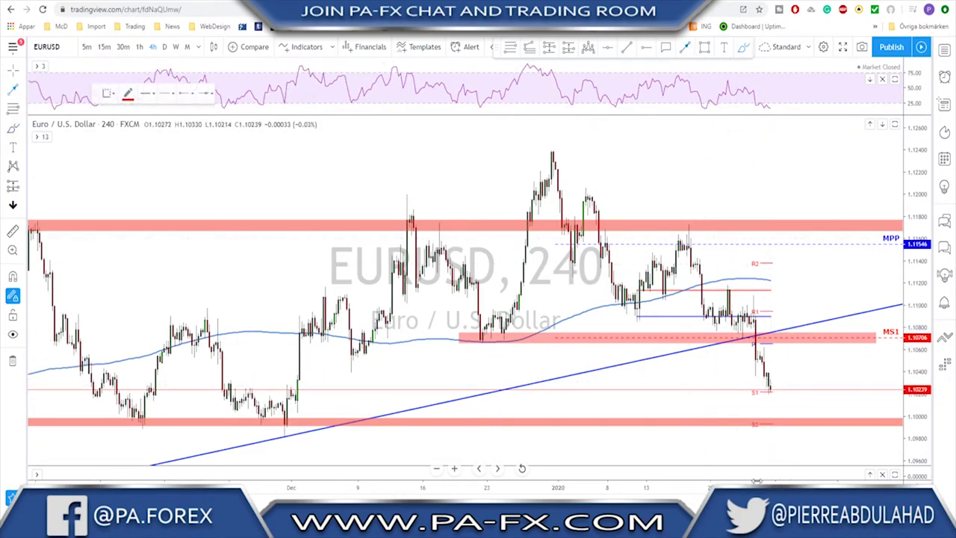
left_click(771, 389)
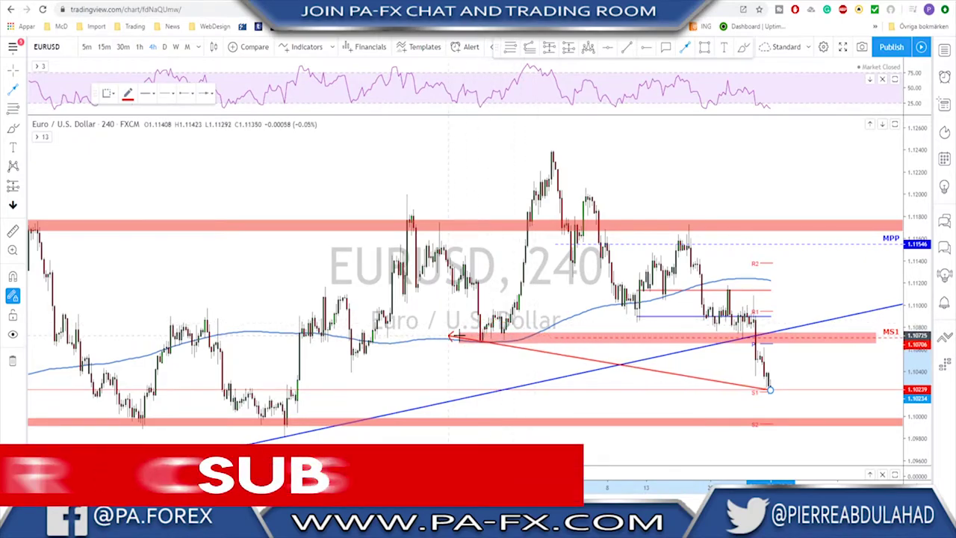
scroll(779, 338, "down", 5)
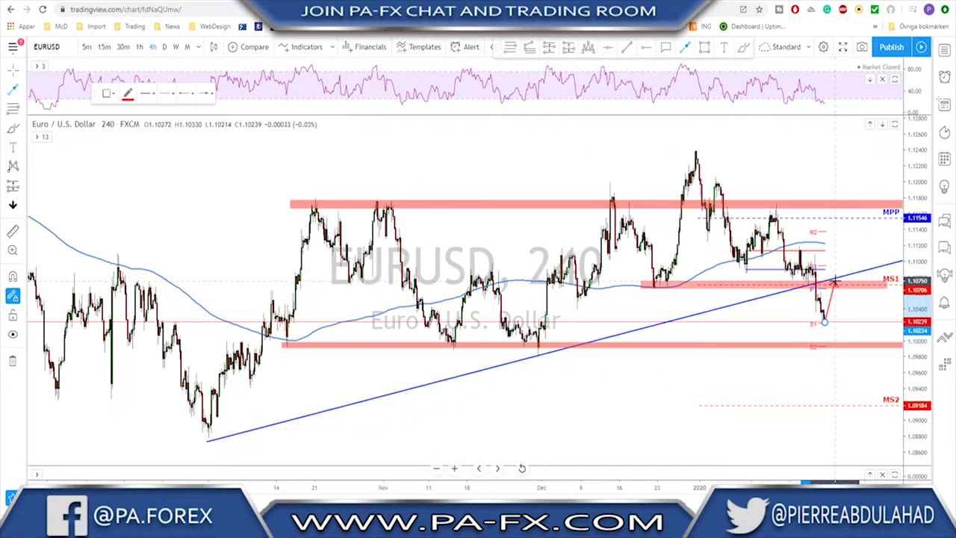
left_click(835, 282)
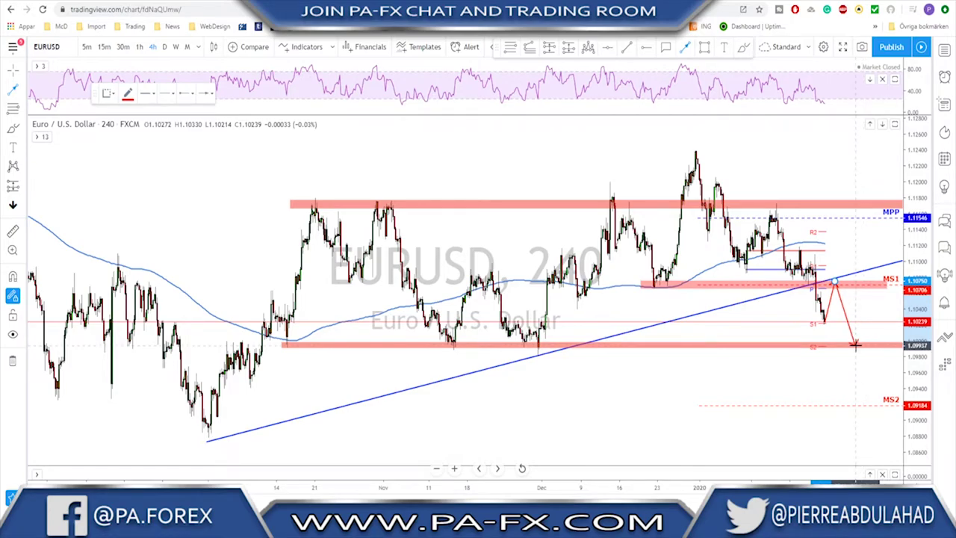
double_click(855, 348)
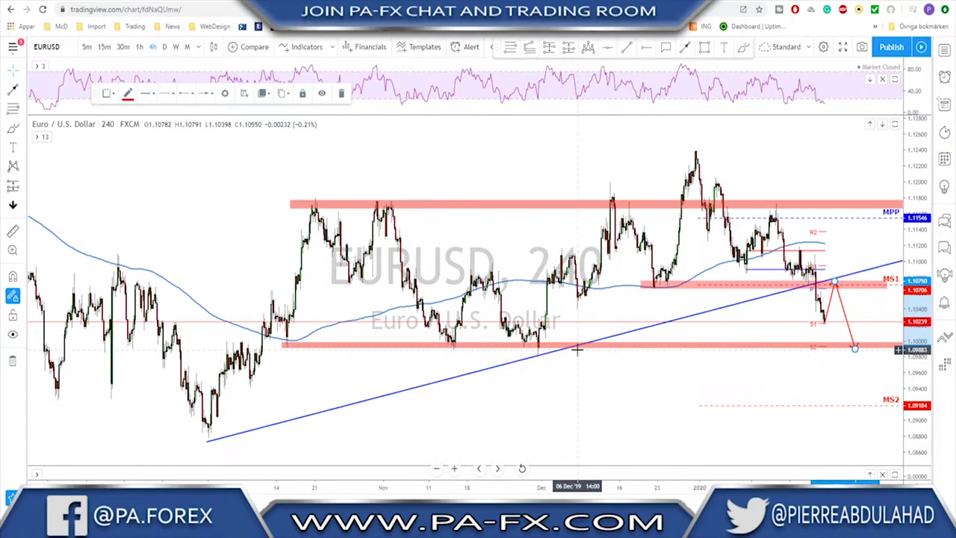
- Switch to the GBPUSD chart, set it to the daily timeframe and collapse the indicator list
key("space")
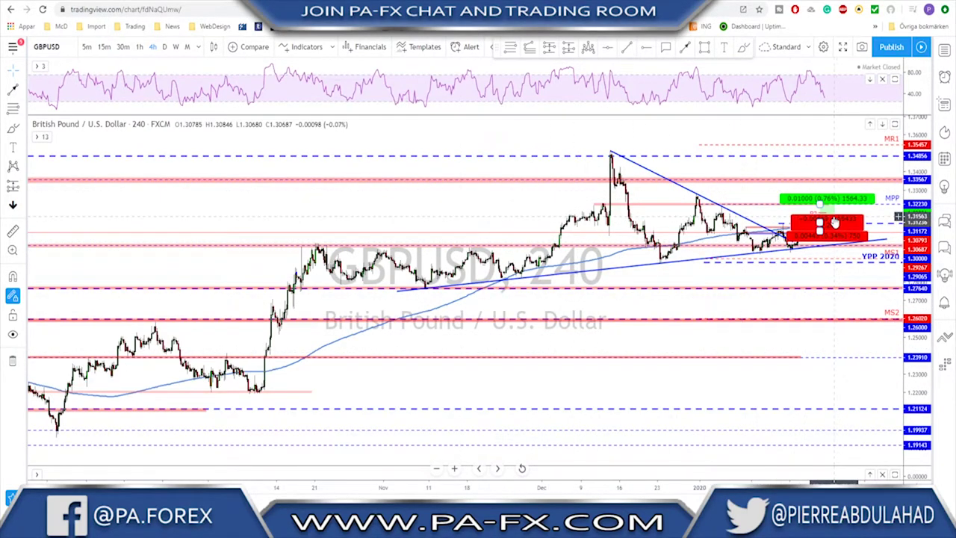
left_click(166, 46)
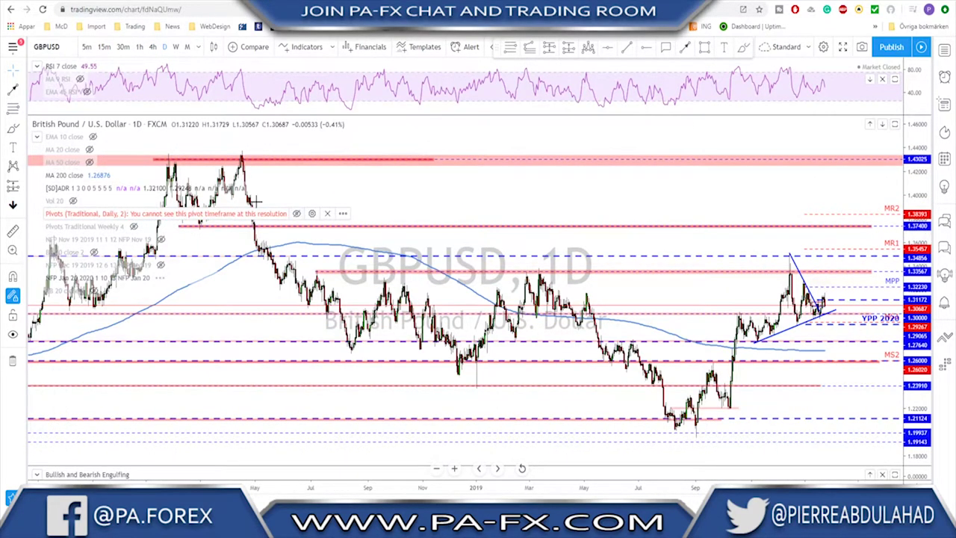
left_click(36, 138)
scroll(752, 320, "up", 4)
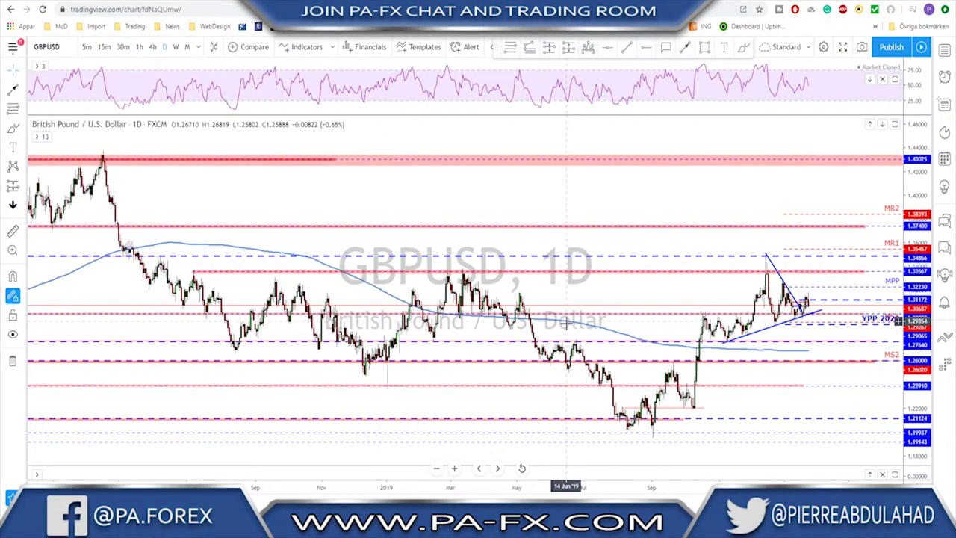
scroll(758, 327, "up", 3)
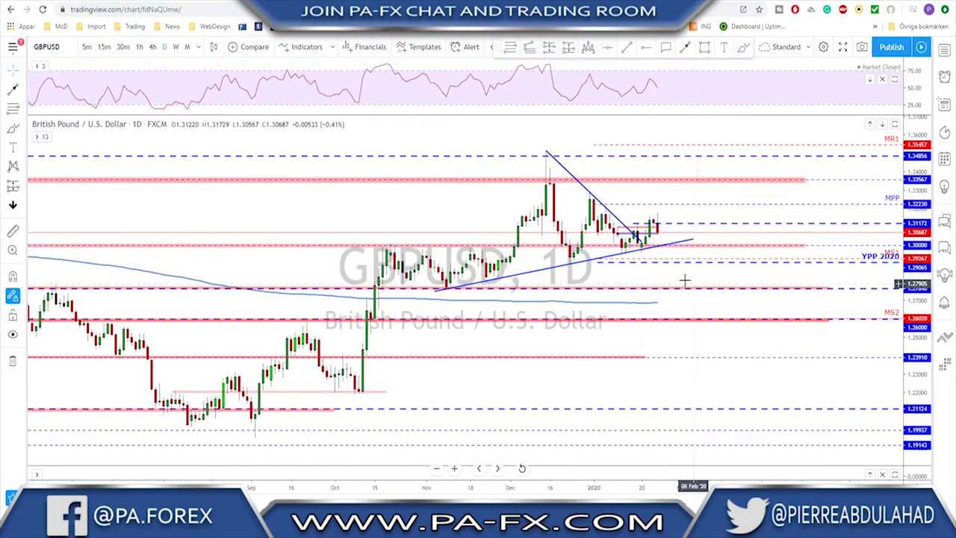
- Brush the late-January daily swings and a possible break below the rising trendline, and remove the strokes
left_click(743, 47)
mouse_move(643, 246)
left_mouse_down()
mouse_move(652, 219)
mouse_move(659, 232)
left_mouse_up()
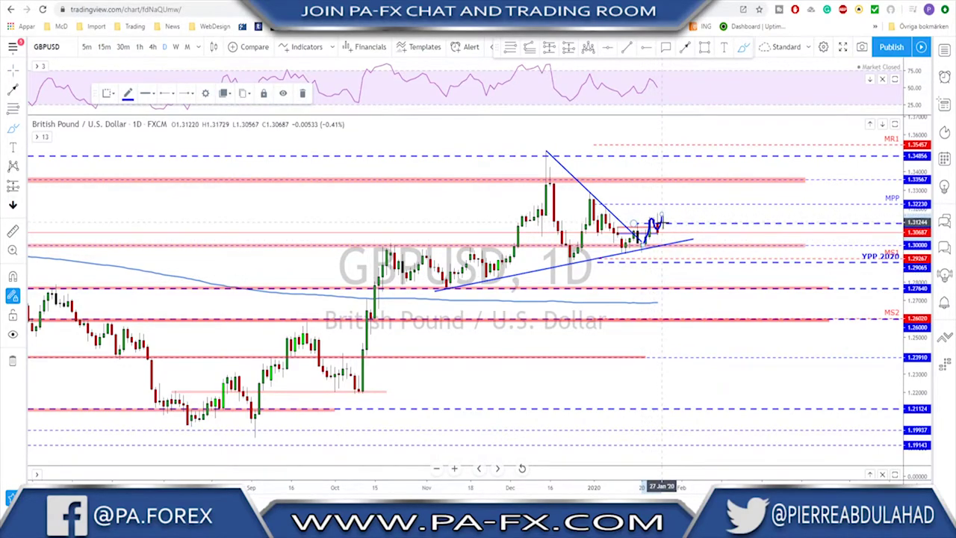
key("Delete")
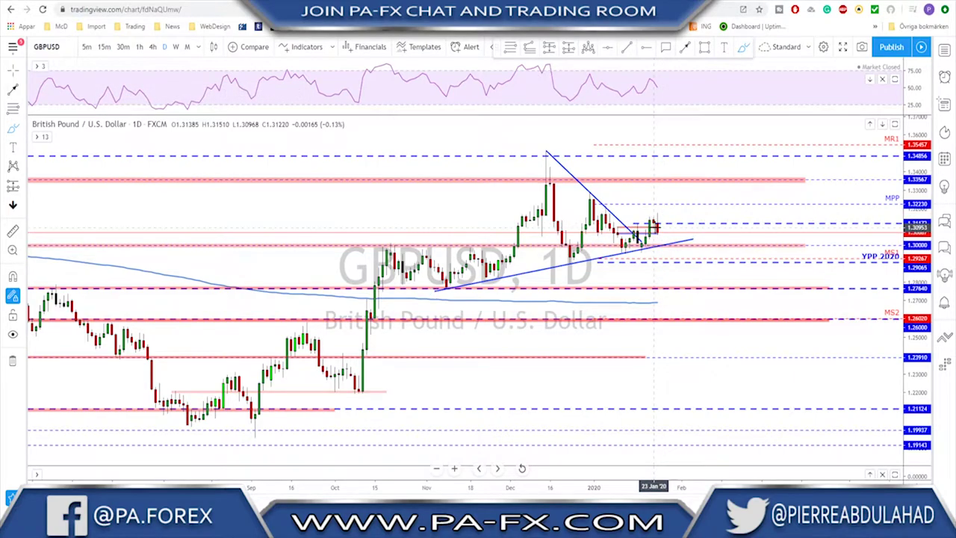
mouse_move(623, 249)
left_mouse_down()
mouse_move(658, 217)
mouse_move(675, 253)
left_mouse_up()
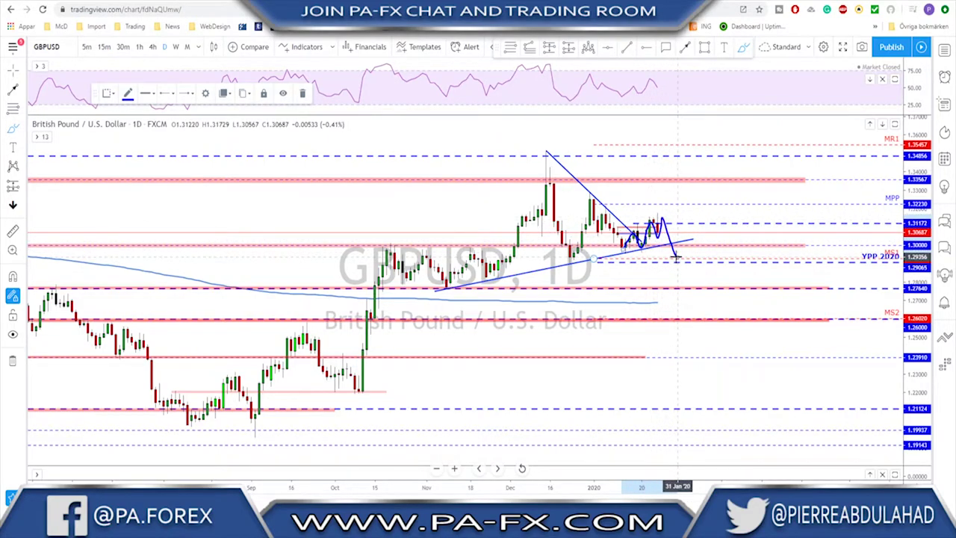
key("ctrl+z")
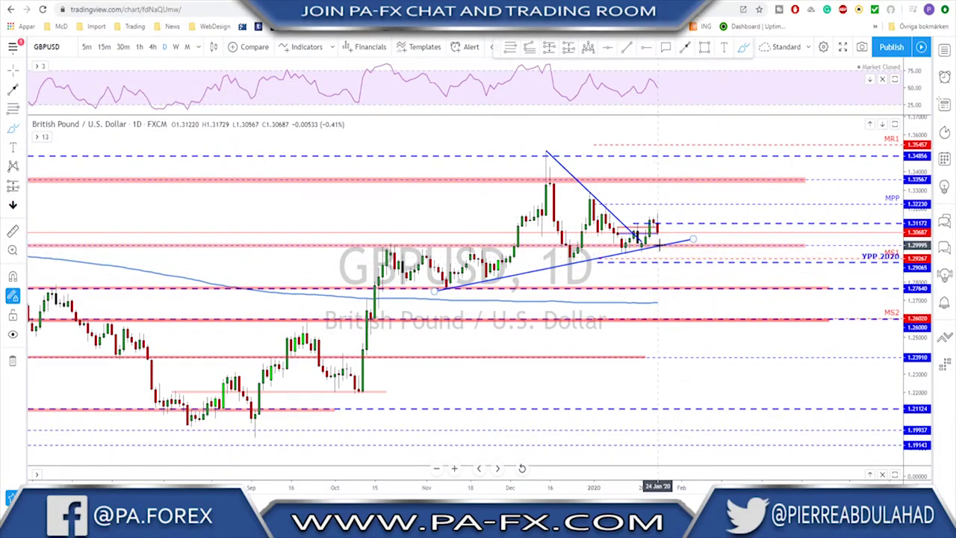
- Set GBPUSD to the 4-hour timeframe, brush a projected drop and bounce at the circled 1.30000 trendline support, and undo the strokes
left_click(153, 49)
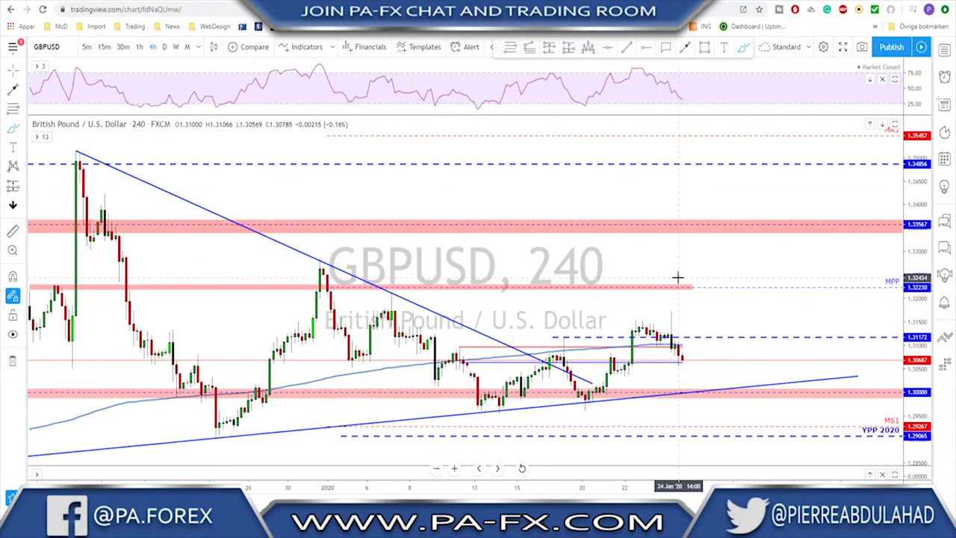
scroll(612, 373, "up", 1)
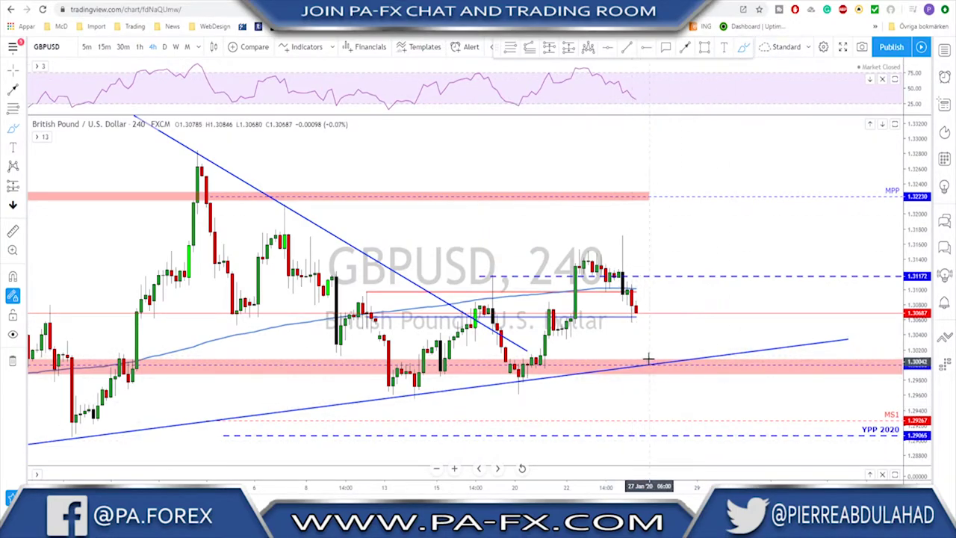
left_click_drag(650, 361, 646, 356)
mouse_move(639, 304)
left_mouse_down()
mouse_move(656, 348)
mouse_move(672, 351)
mouse_move(673, 322)
mouse_move(681, 337)
left_mouse_up()
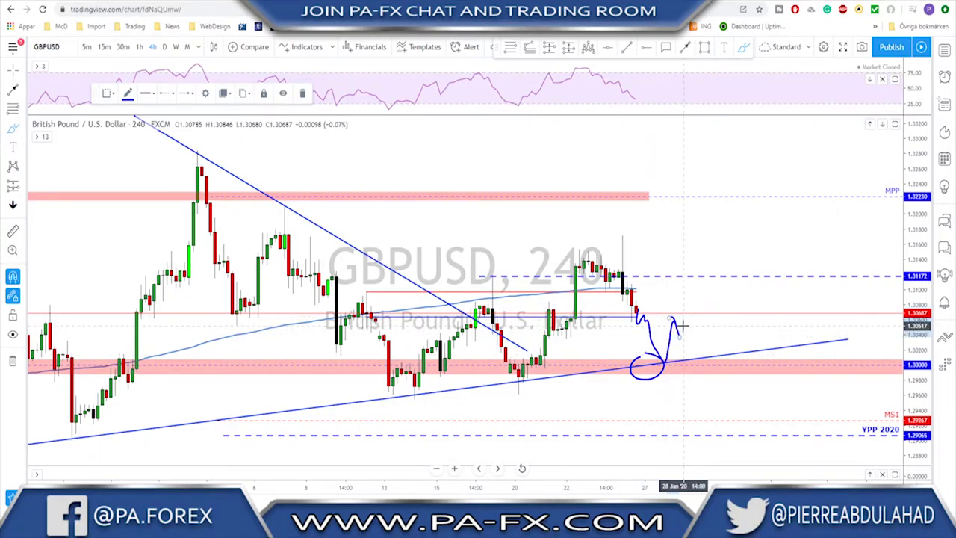
key("ctrl+z")
- Brush a path from the 22 January pullback through the recent swings and up to about 1.3190, and delete it
scroll(609, 334, "down", 2)
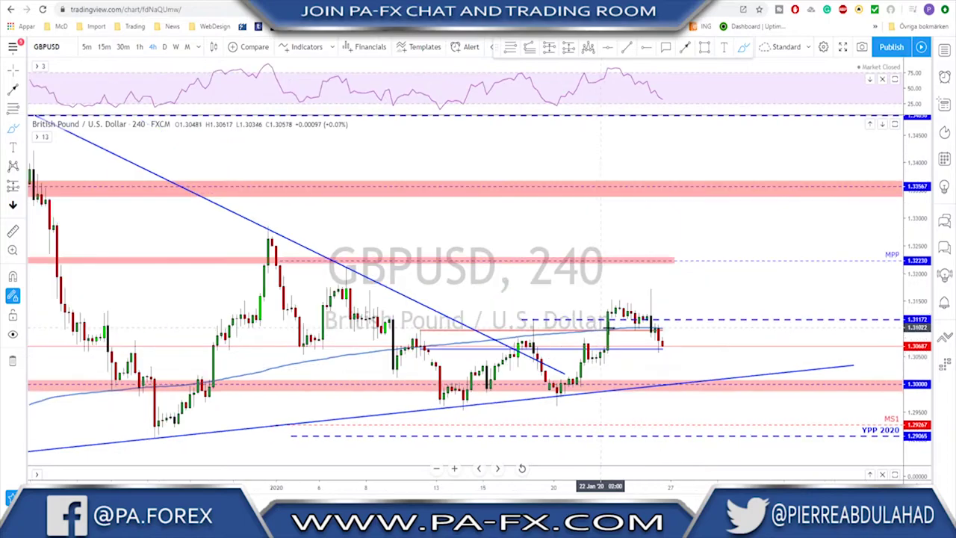
mouse_move(602, 357)
left_mouse_down()
mouse_move(625, 308)
mouse_move(657, 345)
mouse_move(684, 278)
left_mouse_up()
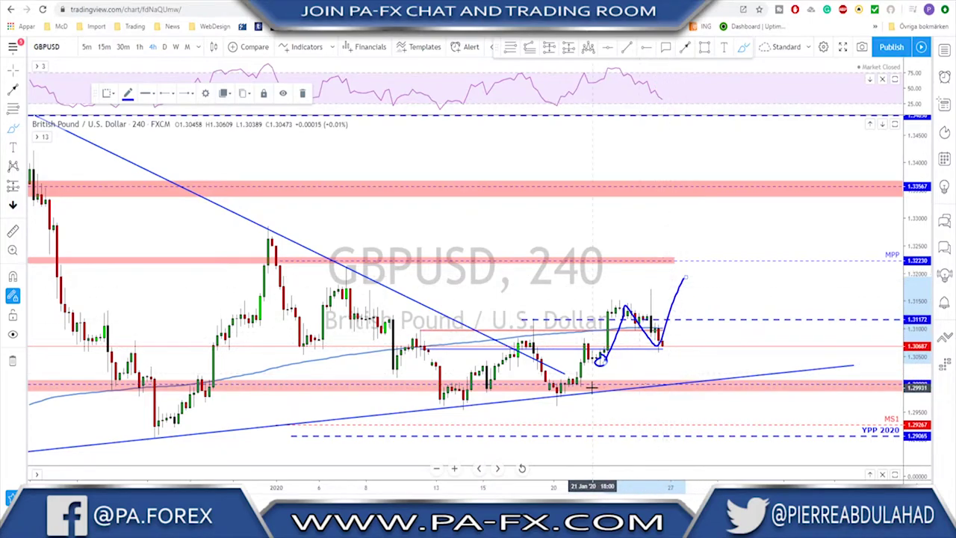
key("Delete")
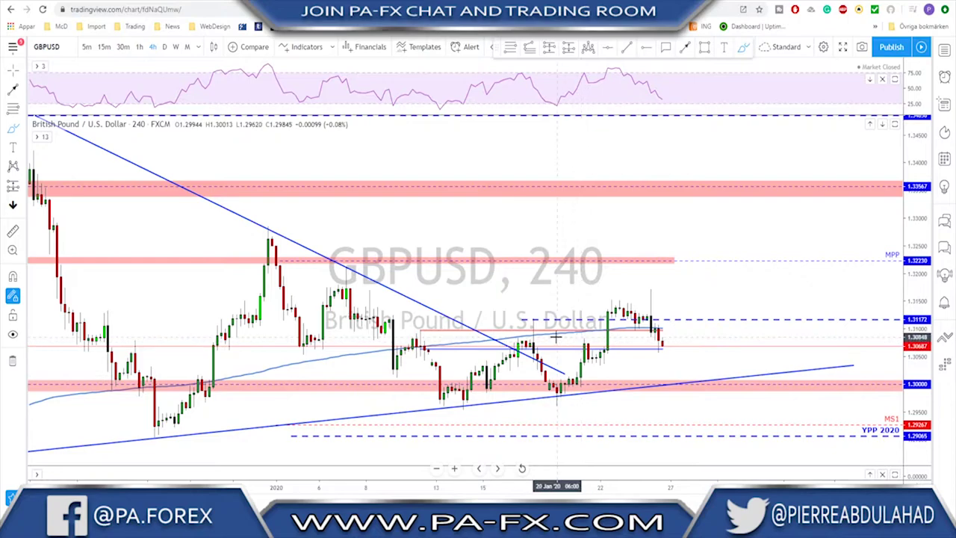
- Brush the 4-hour upswing to about 1.3146, mark the earlier highs near it, and remove the strokes
left_click_drag(587, 366, 613, 306)
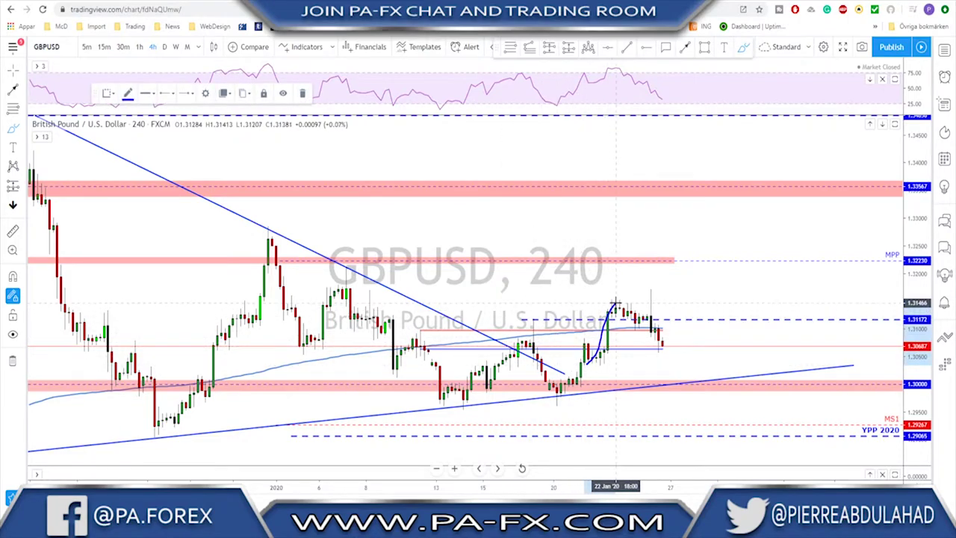
left_click_drag(577, 343, 586, 337)
left_click_drag(534, 317, 532, 318)
key("Delete")
key("ctrl+z")
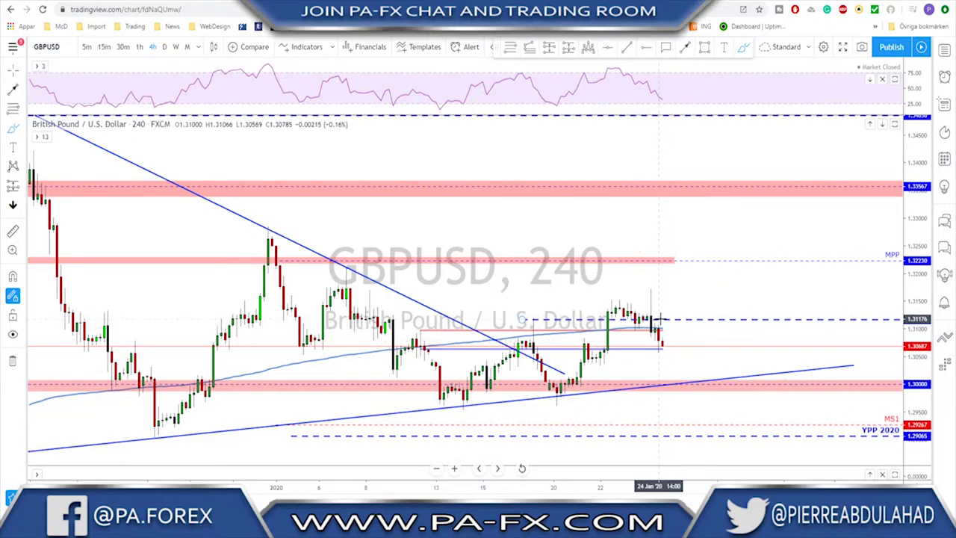
- Brush a decline from the latest candles to 1.30000 with a rebound, circle the turning point, and undo both strokes
mouse_move(657, 329)
left_mouse_down()
mouse_move(672, 381)
mouse_move(686, 339)
left_mouse_up()
mouse_move(672, 373)
left_mouse_down()
mouse_move(682, 380)
mouse_move(671, 373)
left_mouse_up()
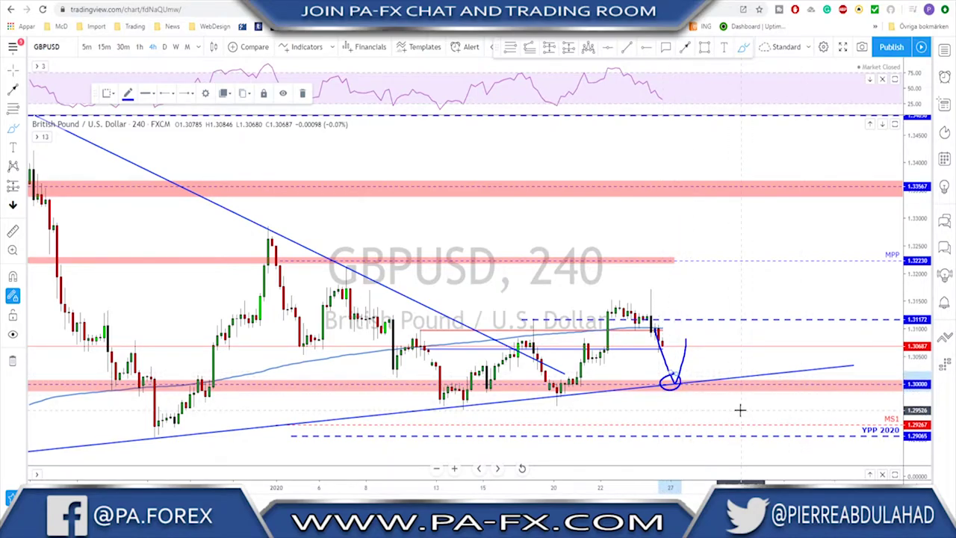
key("ctrl+z")
key("ctrl+z")
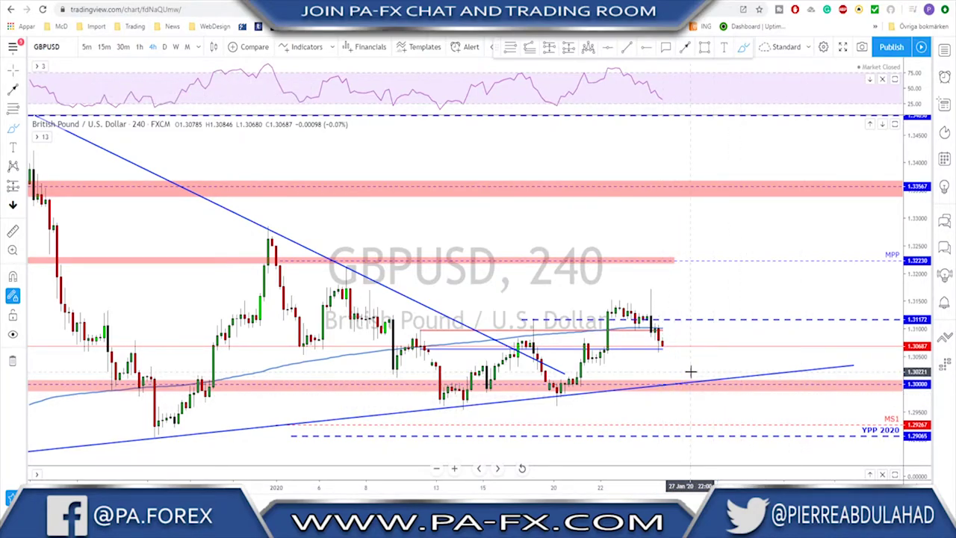
- Brush a trendline break, retest and fall towards the 1.27640 support, circle the target, and undo the strokes
scroll(691, 371, "down", 4)
scroll(785, 349, "up", 2)
left_click_drag(769, 271, 812, 365)
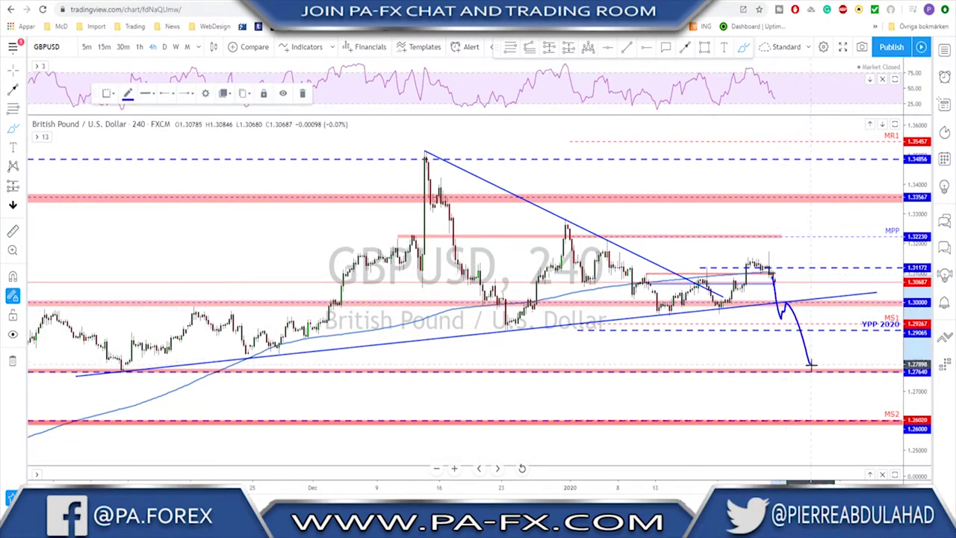
scroll(819, 396, "down", 3)
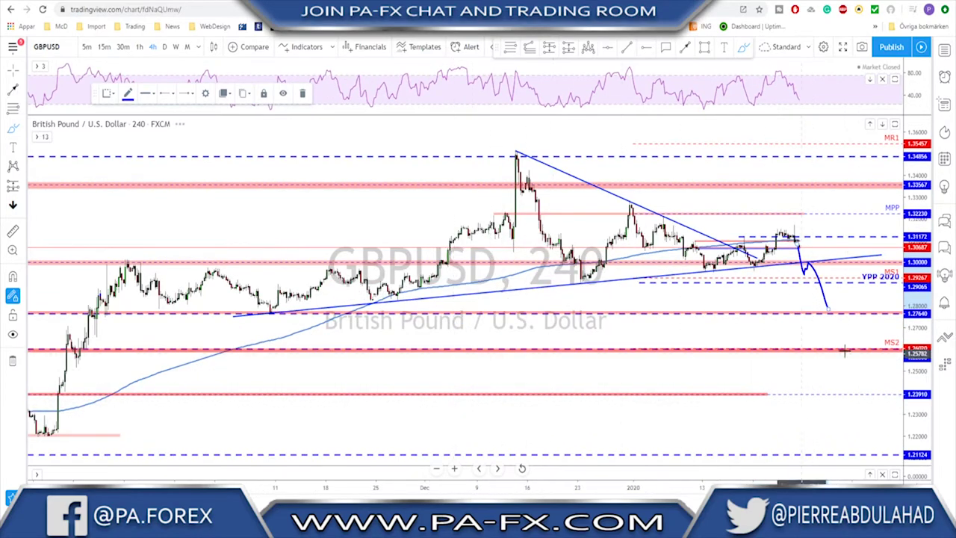
mouse_move(833, 307)
left_mouse_down()
mouse_move(821, 315)
mouse_move(829, 302)
mouse_move(837, 308)
left_mouse_up()
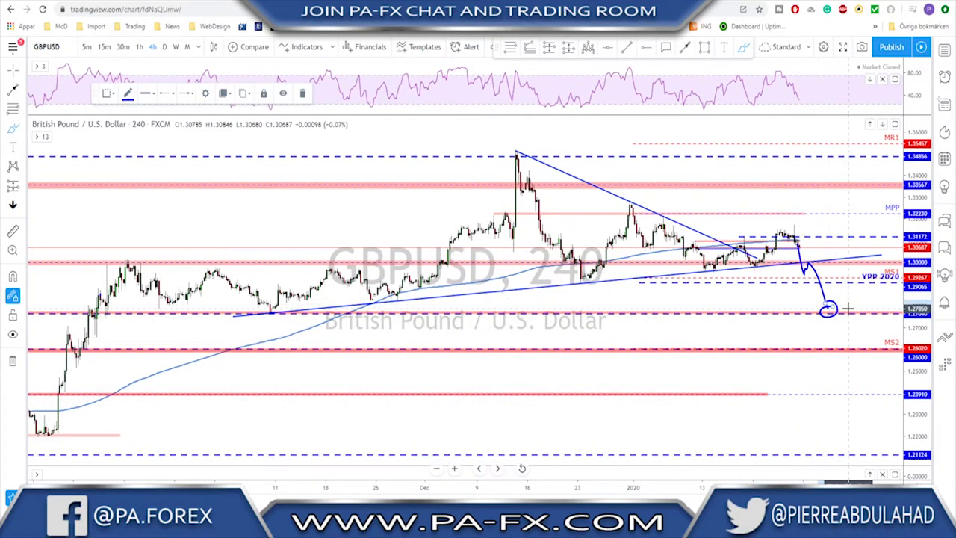
key("ctrl+z")
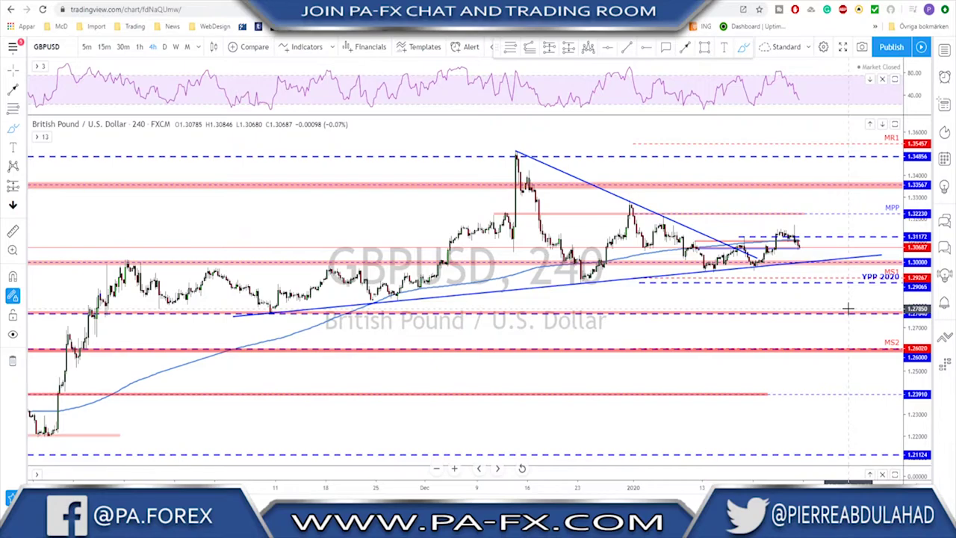
- Switch to the USDJPY chart and set it to the daily timeframe to view the recent price action
key("space")
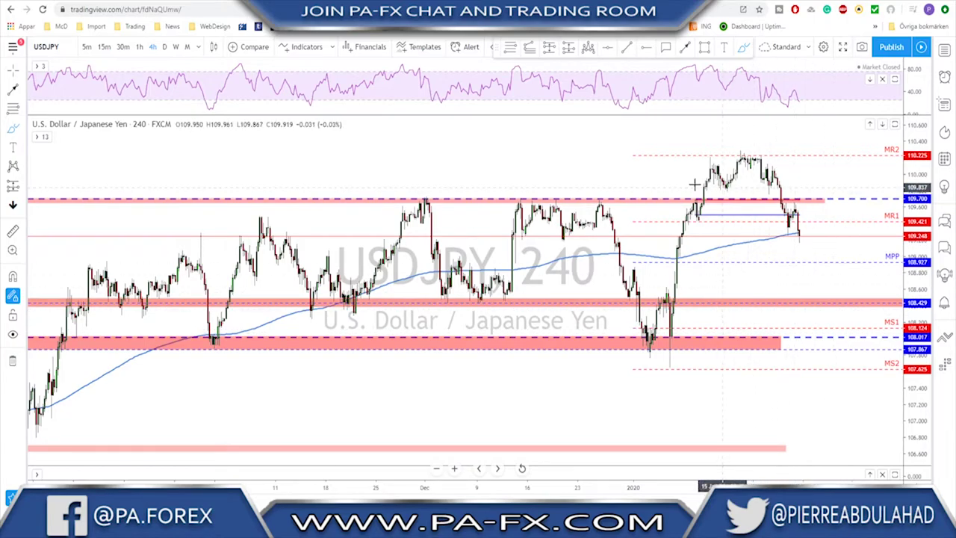
left_click(166, 47)
scroll(710, 325, "down", 3)
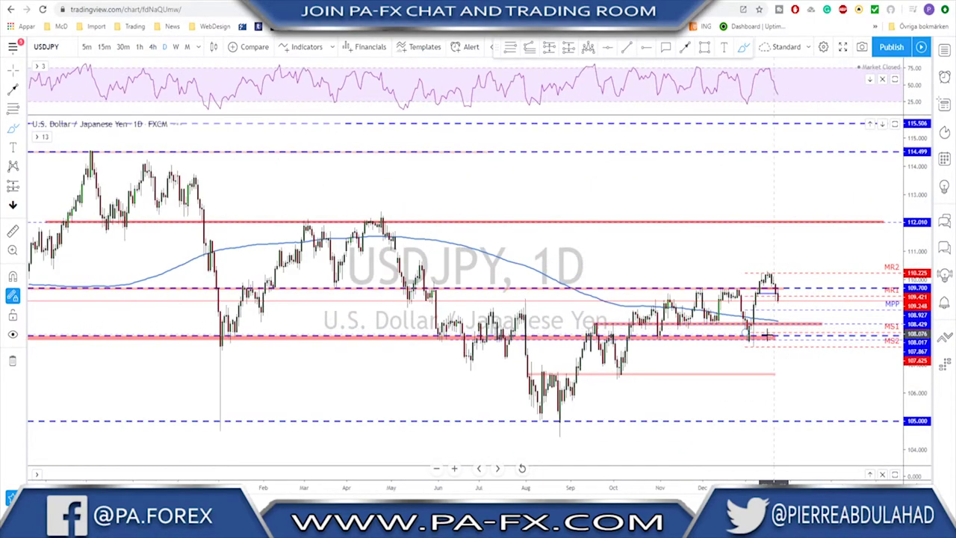
scroll(710, 325, "up", 1)
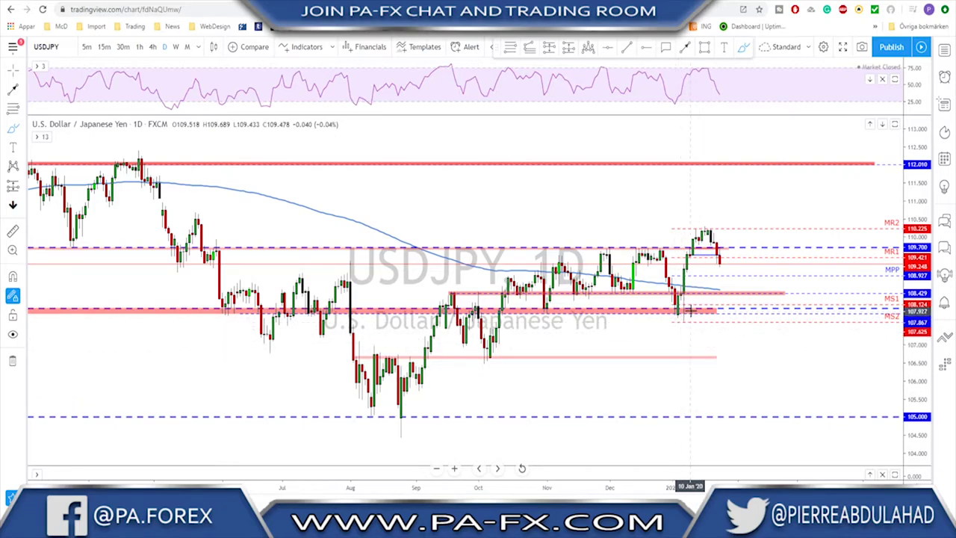
- Circle the January low and the December highs, brush the rally to about 110.225 and the pullback, and undo the strokes
mouse_move(681, 302)
left_mouse_down()
mouse_move(677, 318)
mouse_move(705, 228)
left_mouse_up()
mouse_move(640, 243)
left_mouse_down()
mouse_move(662, 253)
mouse_move(639, 242)
left_mouse_up()
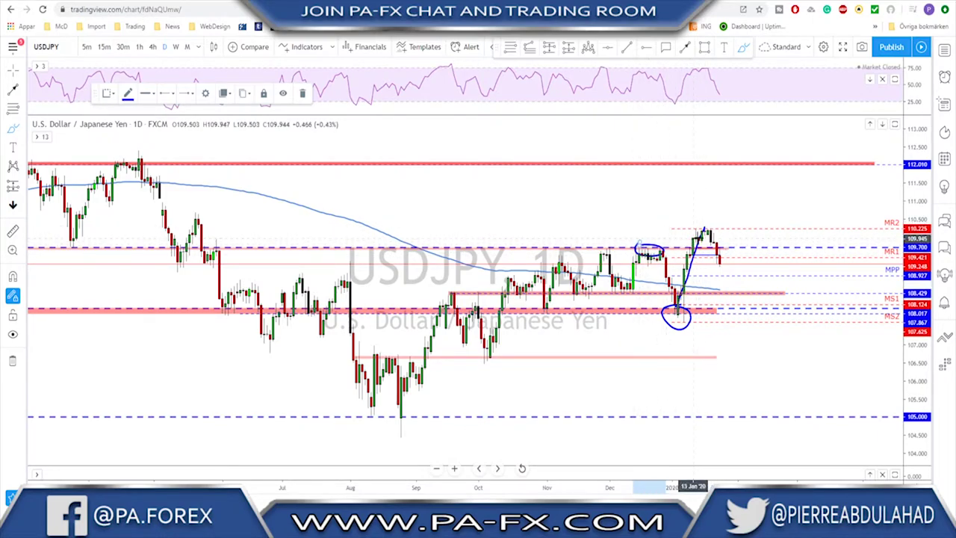
left_click_drag(710, 229, 719, 262)
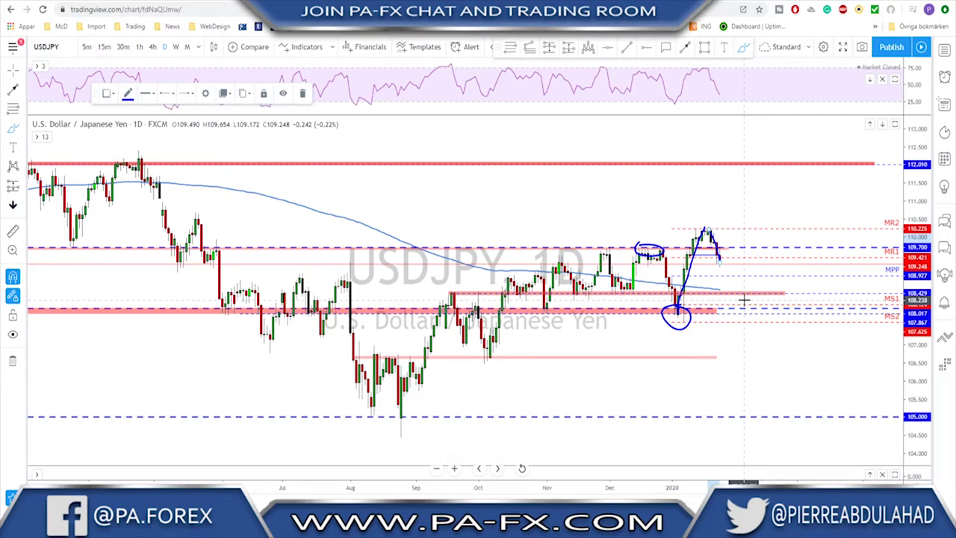
key("ctrl+z")
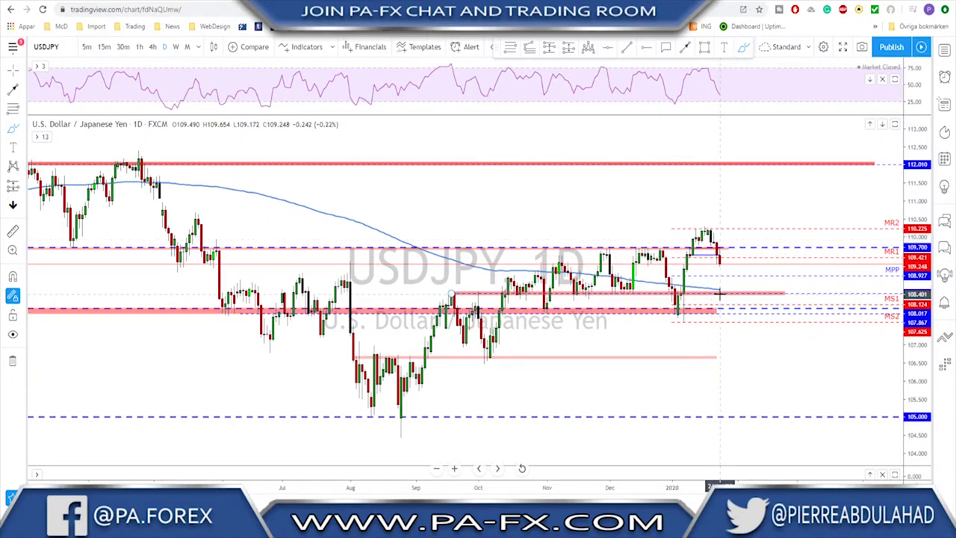
- Set USDJPY to the 4-hour timeframe, circle the latest minor high and brush a projected rise from the moving average to about 109.700
left_click(151, 47)
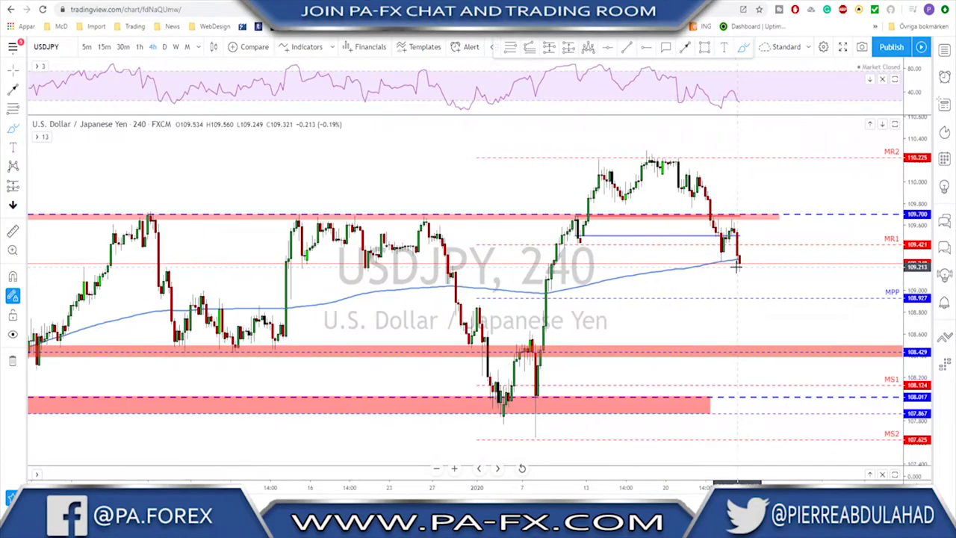
scroll(729, 275, "up", 1)
mouse_move(709, 229)
left_mouse_down()
mouse_move(720, 217)
mouse_move(709, 227)
left_mouse_up()
left_click_drag(722, 260, 732, 227)
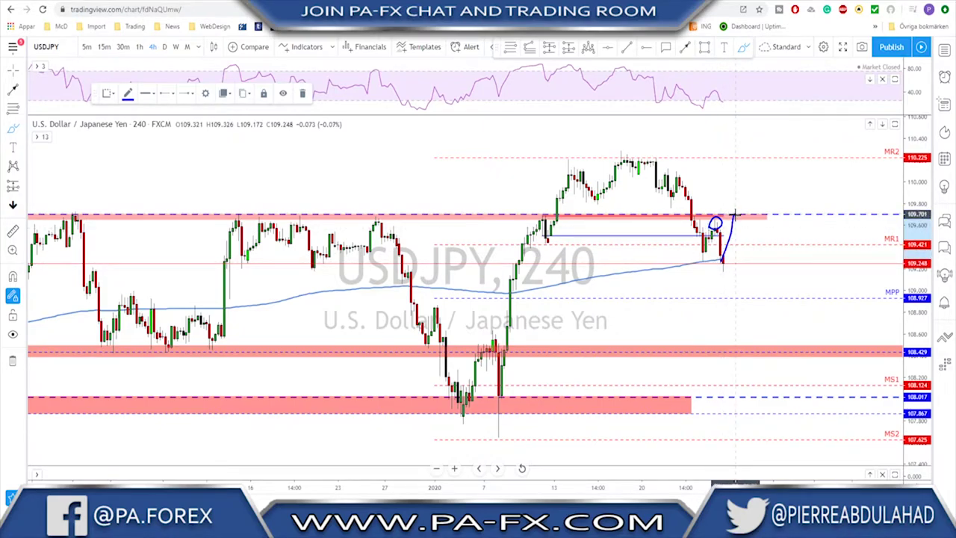
- Brush a projected drop from 109.700 to about 109.000, circle the 109.700 resistance, brush another decline, and remove the strokes
left_click_drag(737, 252, 741, 289)
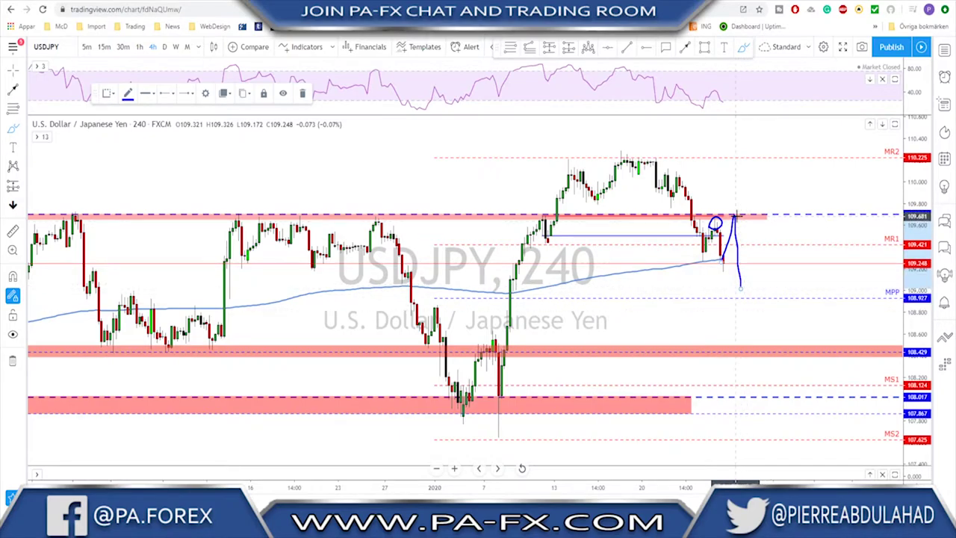
key("Delete")
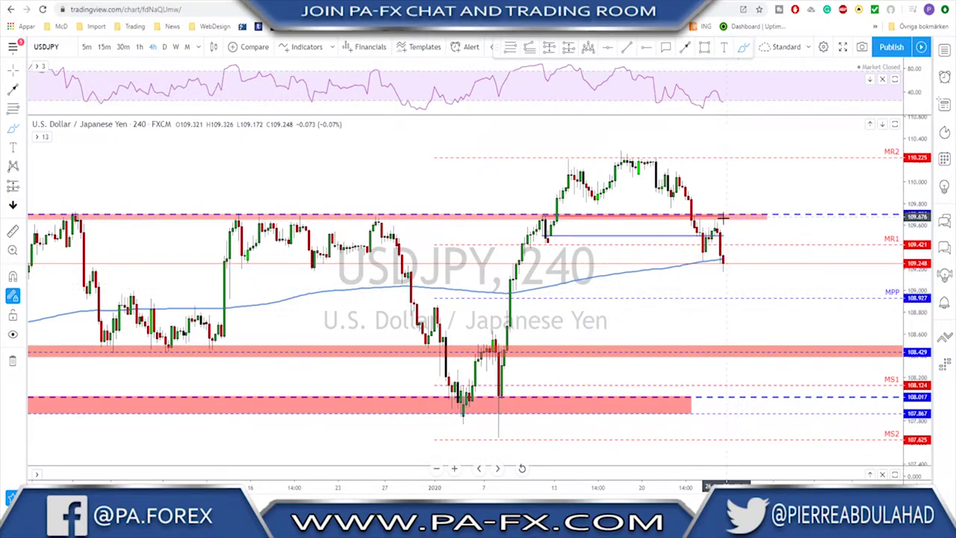
left_click_drag(724, 213, 719, 213)
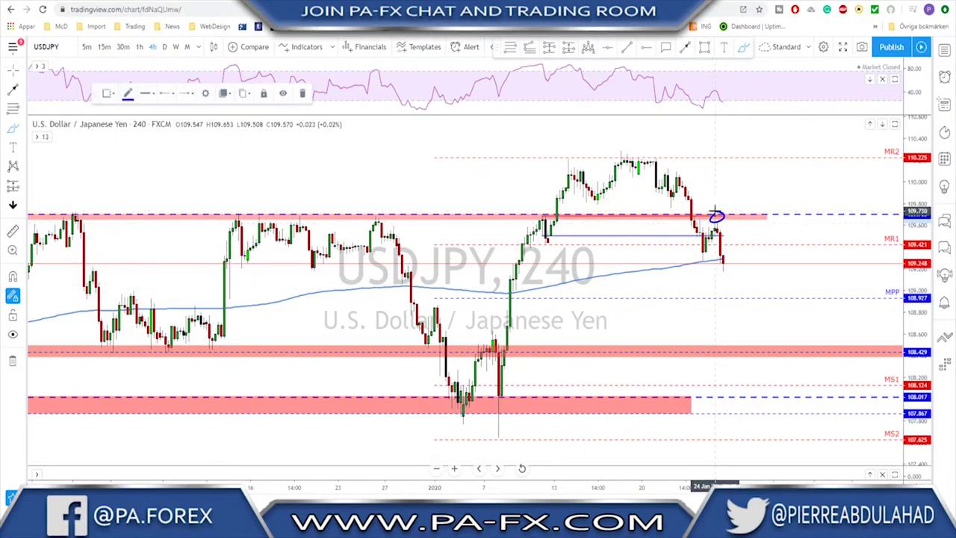
mouse_move(723, 264)
left_mouse_down()
mouse_move(732, 223)
mouse_move(751, 305)
left_mouse_up()
key("Delete")
key("ctrl+z")
- Brush a dip, pullback and fall to the circled 108.429 support, add a zigzag below the moving average, and remove the strokes
mouse_move(723, 255)
left_mouse_down()
mouse_move(727, 279)
mouse_move(737, 264)
mouse_move(763, 348)
mouse_move(768, 342)
left_mouse_up()
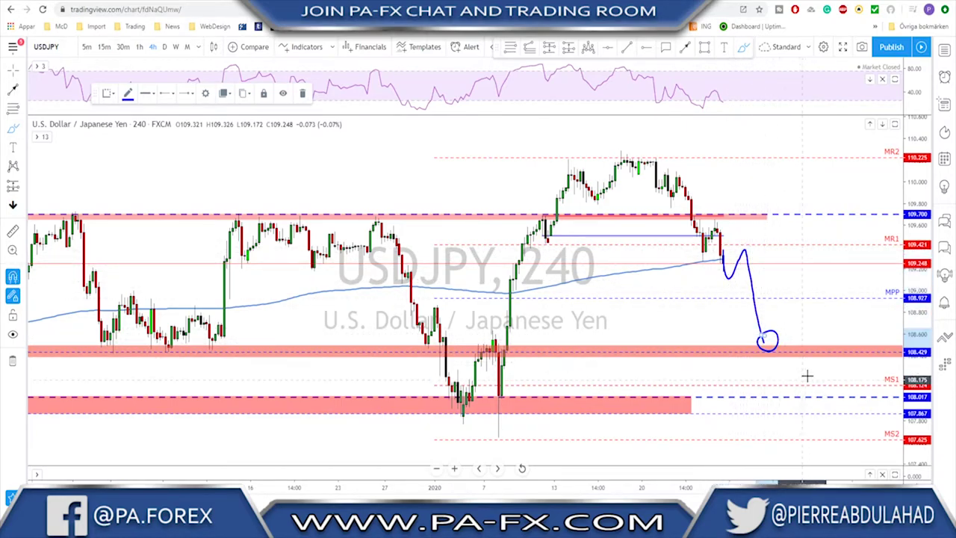
key("Delete")
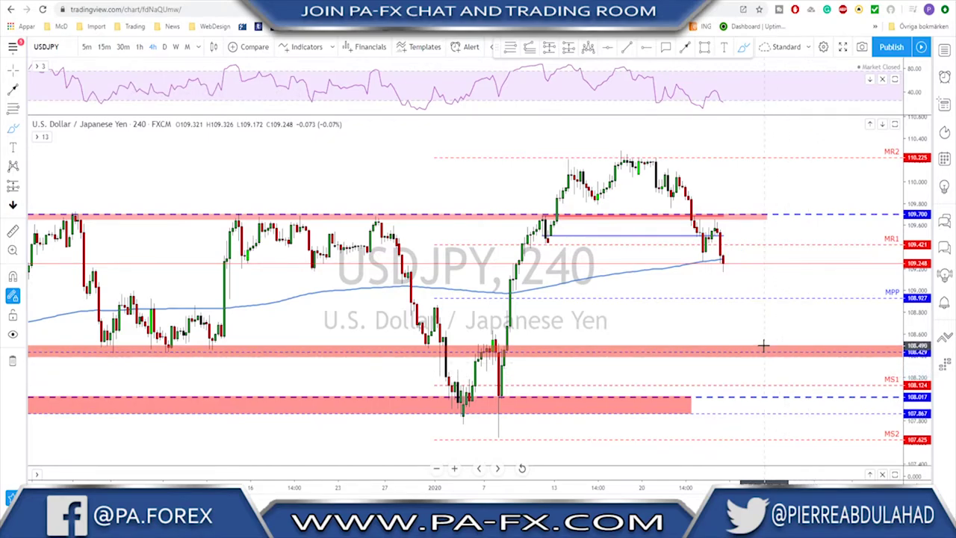
scroll(758, 329, "down", 2)
mouse_move(645, 266)
left_mouse_down()
mouse_move(673, 310)
mouse_move(670, 334)
left_mouse_up()
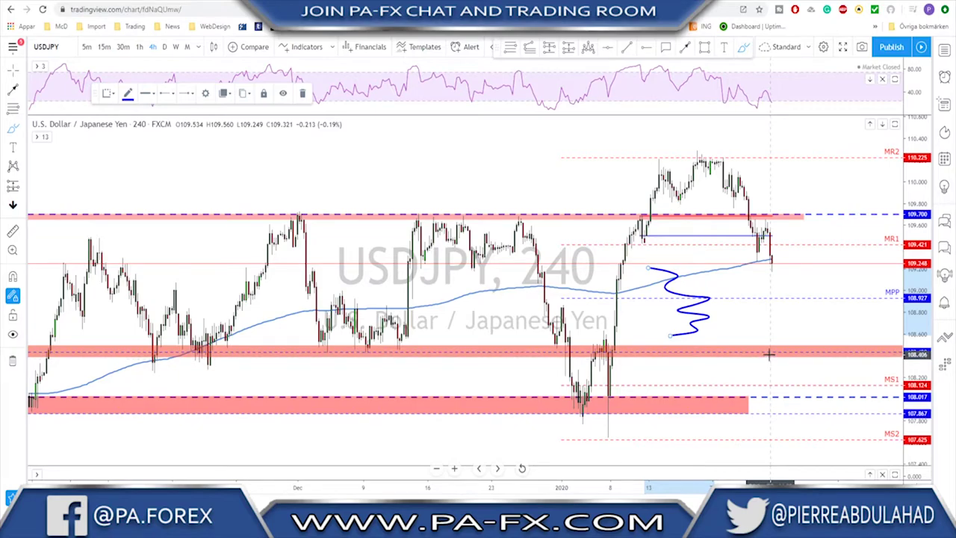
key("Delete")
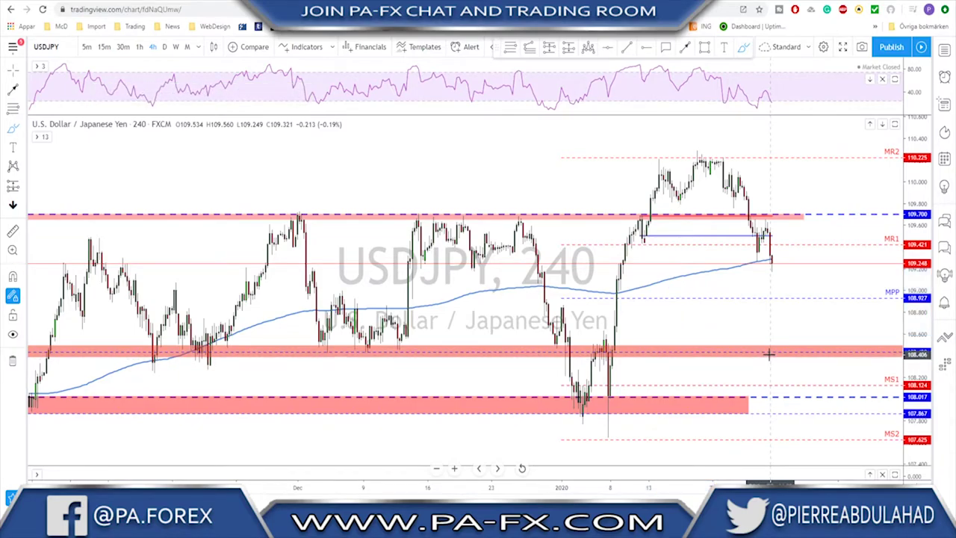
- Switch to the NZDUSD chart and set it to the daily timeframe to view the recent price action
key("Down")
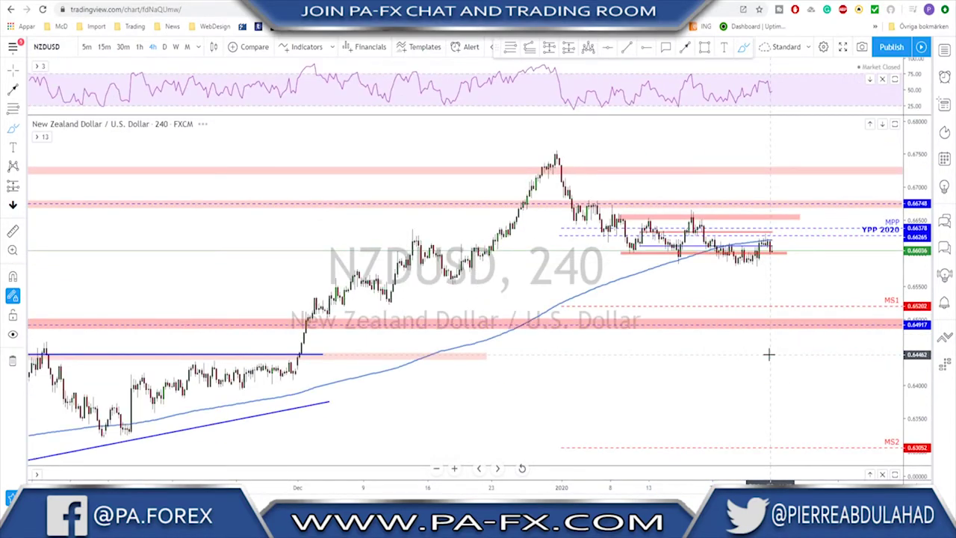
left_click(164, 46)
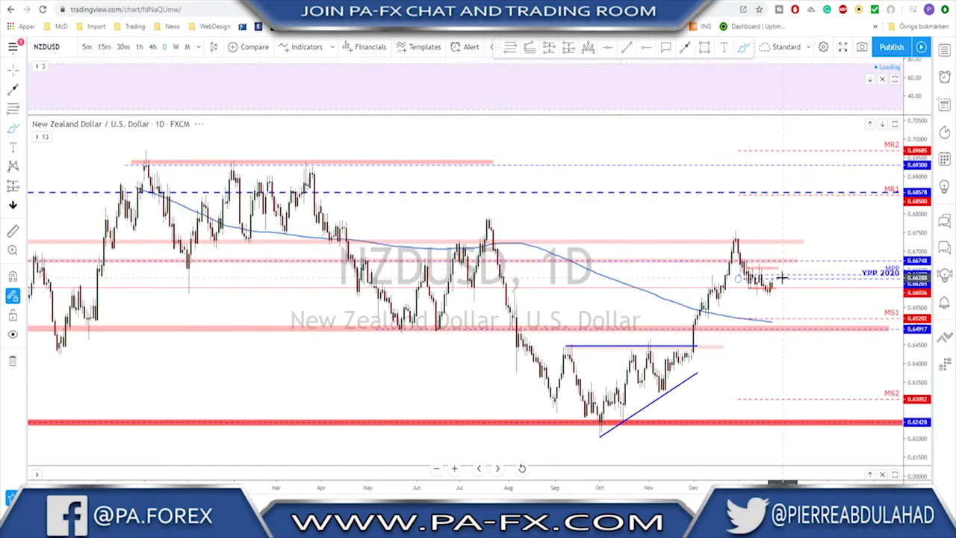
scroll(710, 305, "up", 1)
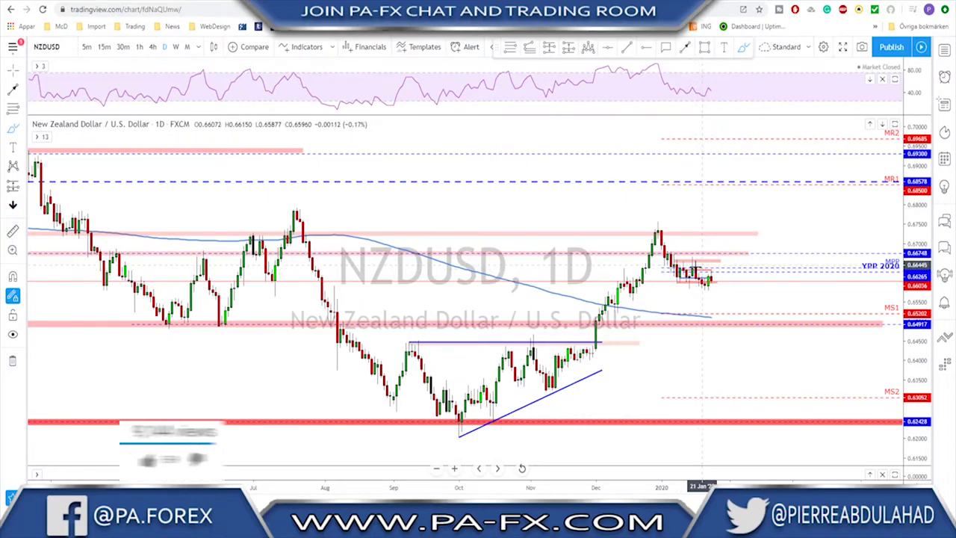
- Circle the January consolidation on the daily NZDUSD chart, arc over its two recent highs, and remove the strokes
left_click_drag(703, 266, 678, 280)
mouse_move(709, 287)
left_mouse_down()
mouse_move(718, 272)
mouse_move(696, 266)
left_mouse_up()
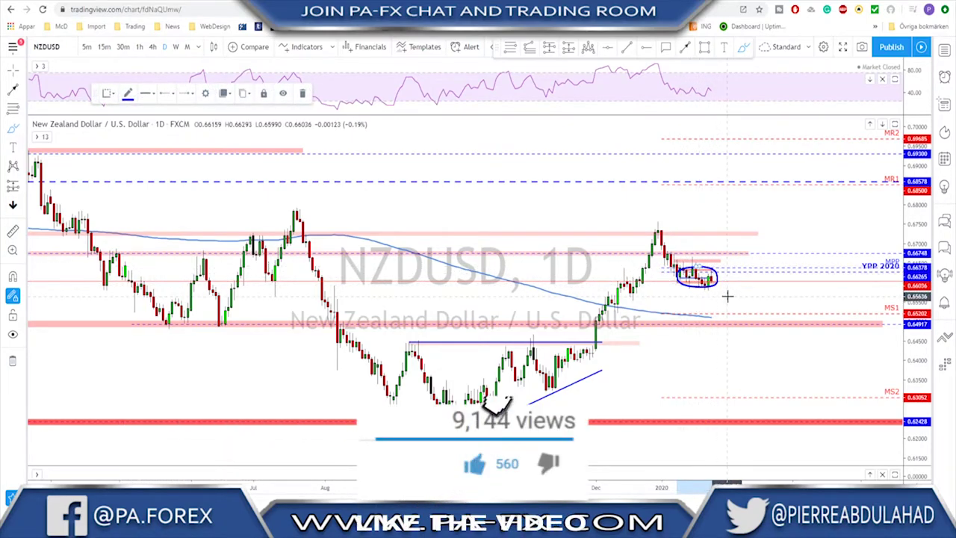
key("Delete")
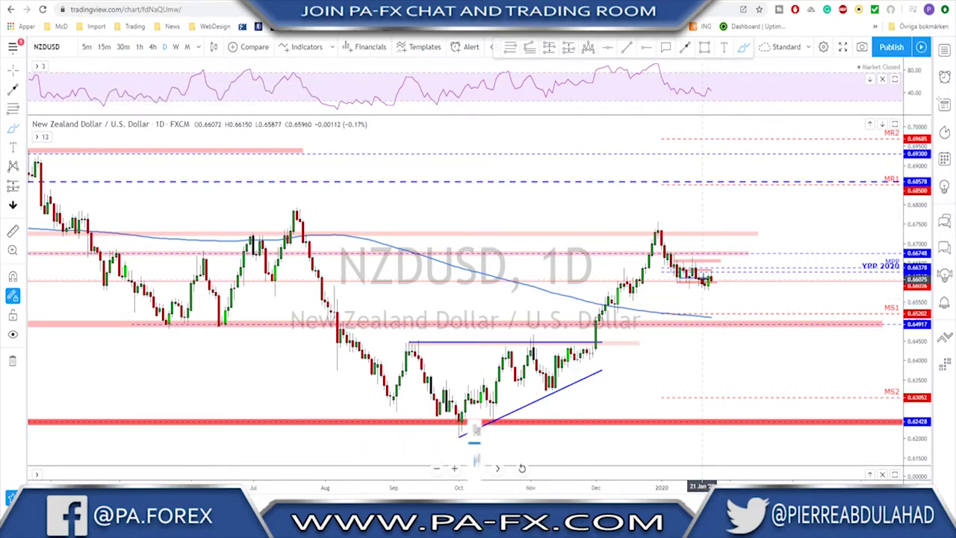
scroll(680, 267, "up", 3)
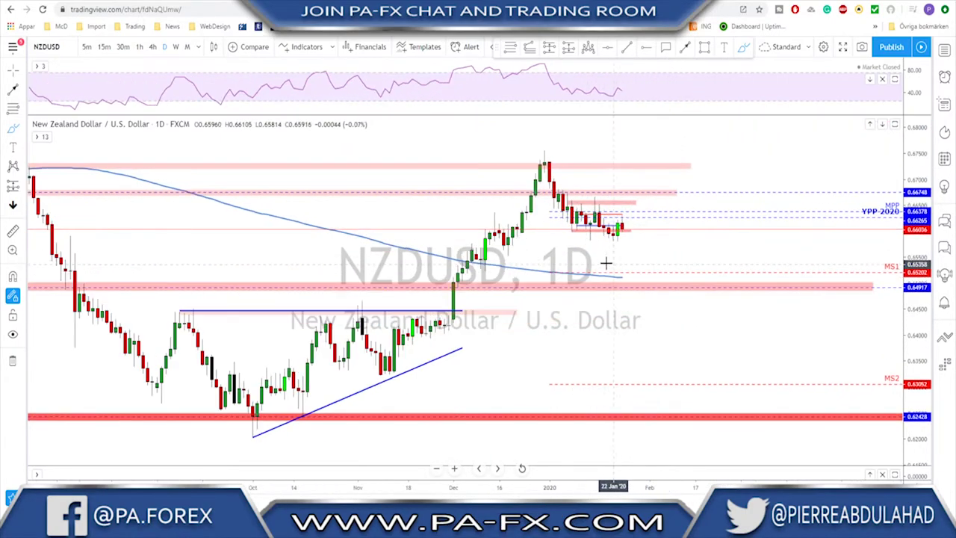
left_click_drag(590, 201, 632, 223)
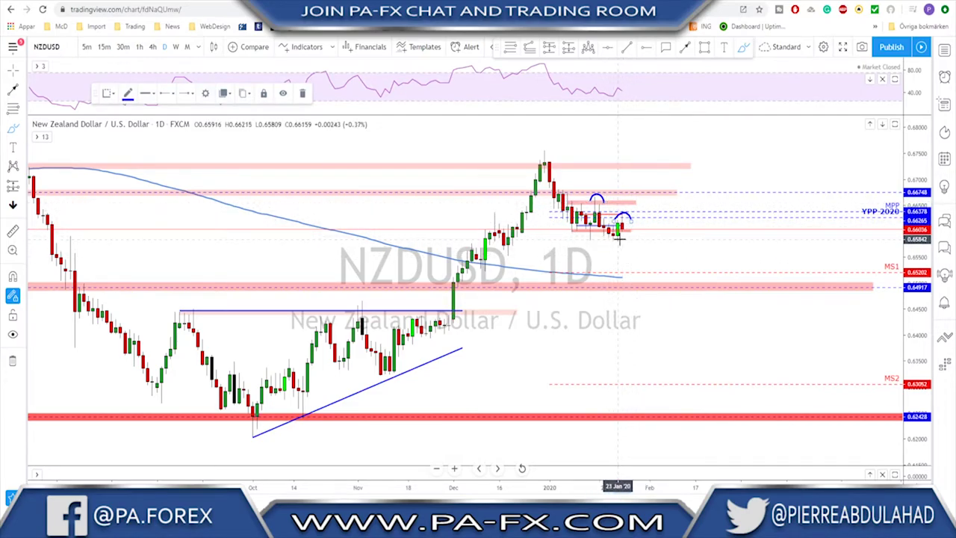
key("Delete")
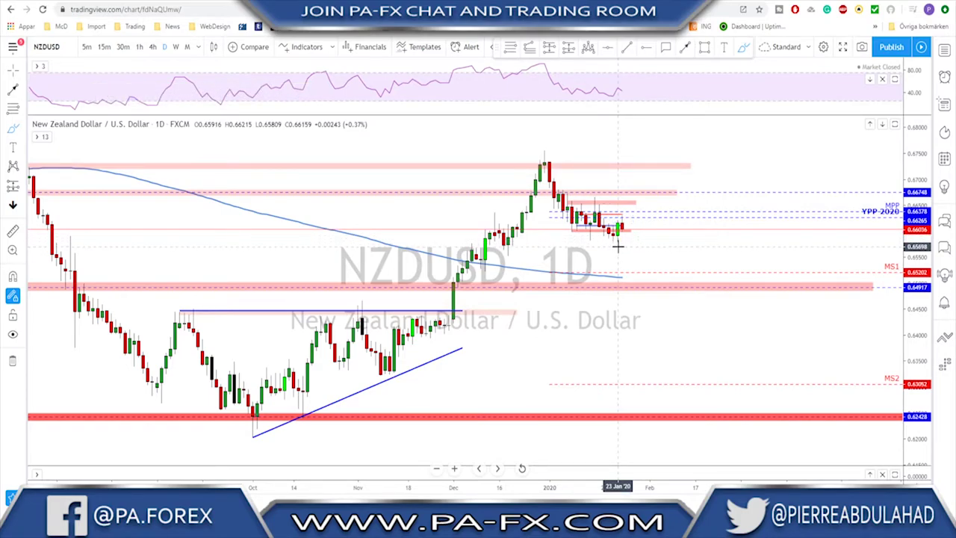
- Set NZDUSD to the 4-hour timeframe and circle three recent points where price meets the moving average
left_click(152, 46)
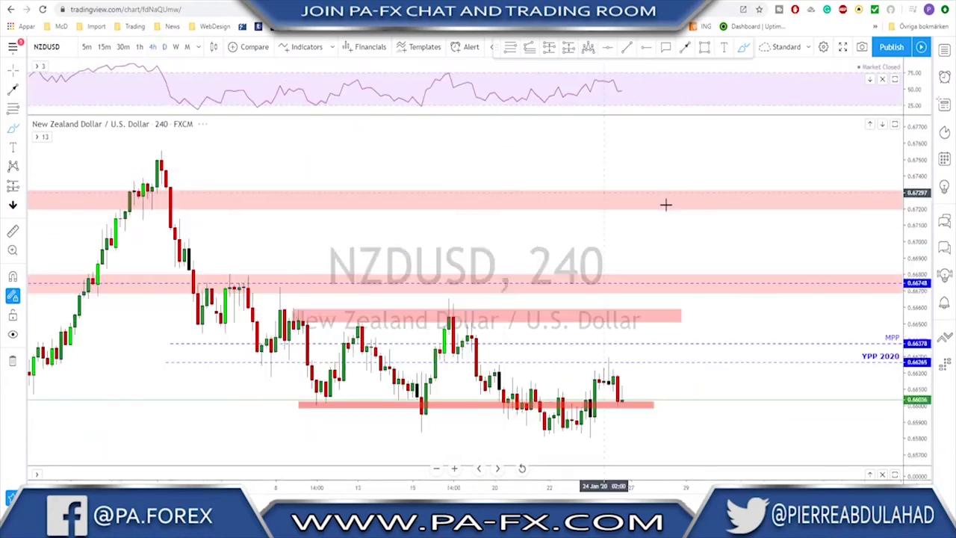
scroll(667, 281, "down", 1)
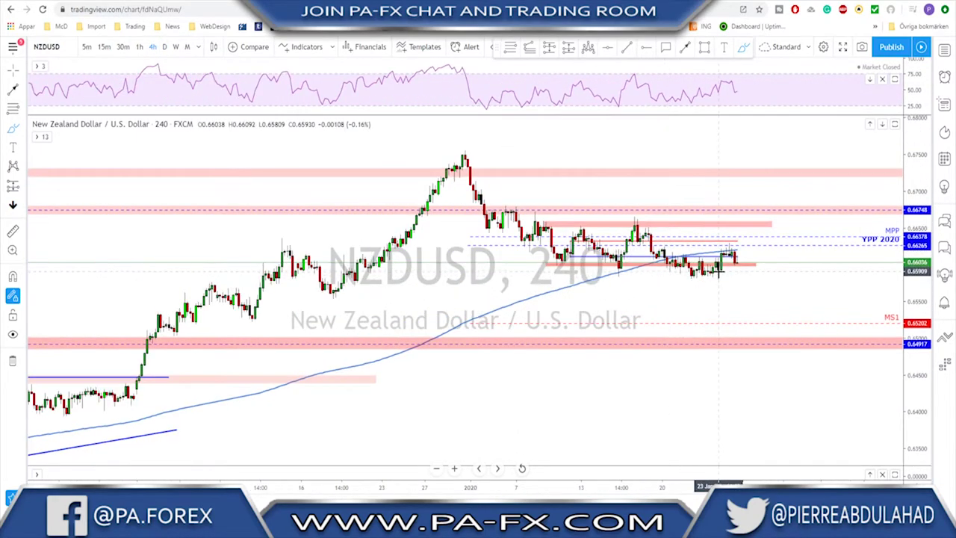
scroll(702, 274, "down", 1)
scroll(730, 269, "up", 2)
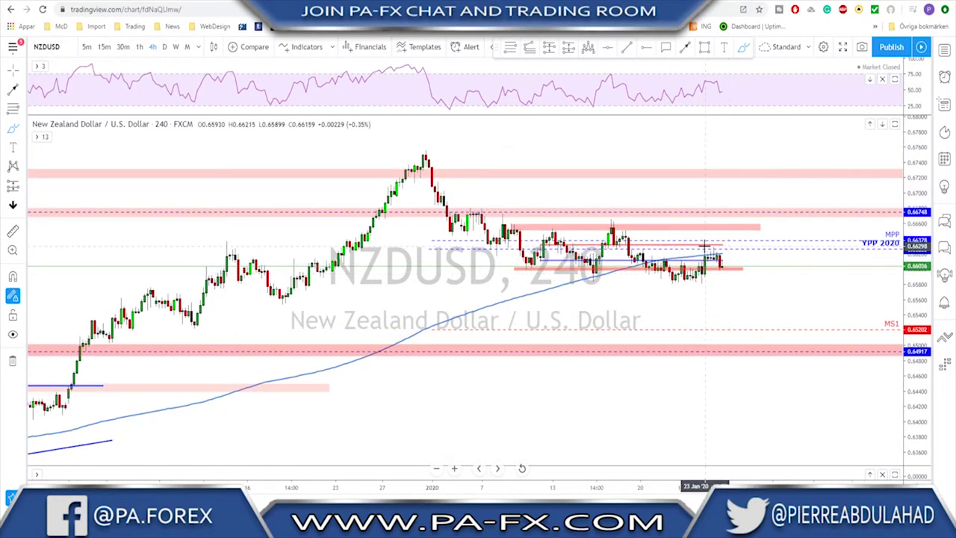
mouse_move(593, 269)
left_mouse_down()
mouse_move(602, 278)
mouse_move(596, 271)
left_mouse_up()
mouse_move(660, 254)
left_mouse_down()
mouse_move(647, 264)
mouse_move(703, 249)
mouse_move(726, 255)
mouse_move(714, 250)
left_mouse_up()
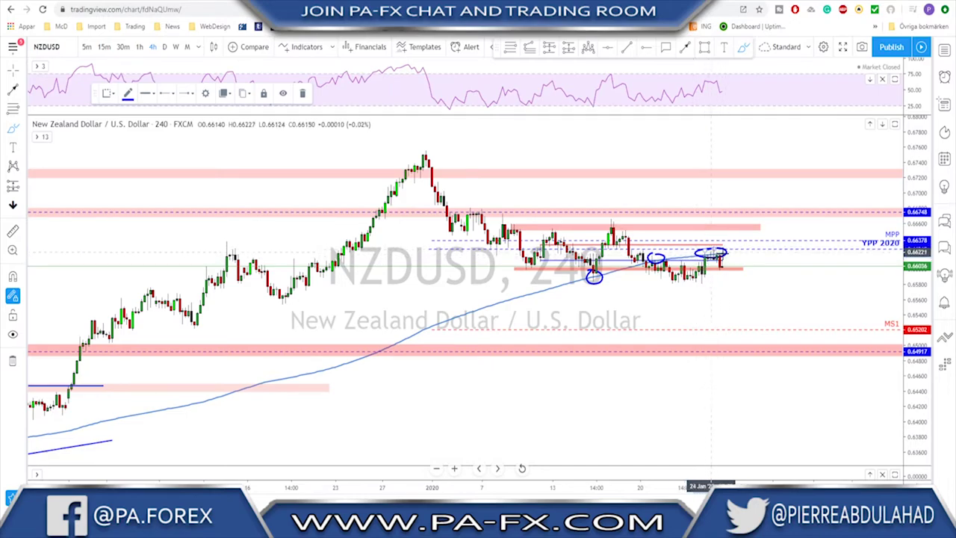
- Draw a trend line under the recent lows at about 0.65830 and red arrows projecting a break, retest and fall to about 0.64510
left_click(627, 46)
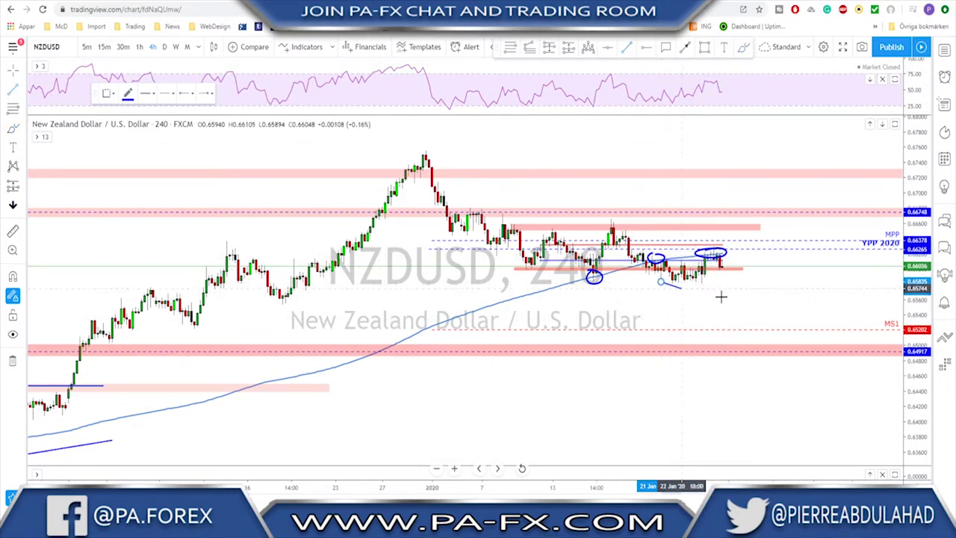
left_click(750, 281)
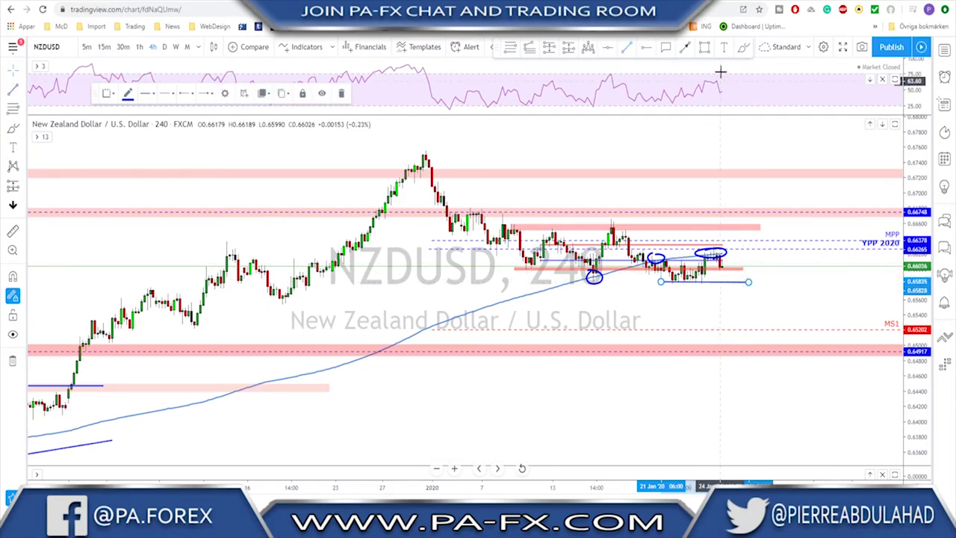
left_click(688, 48)
left_click(719, 262)
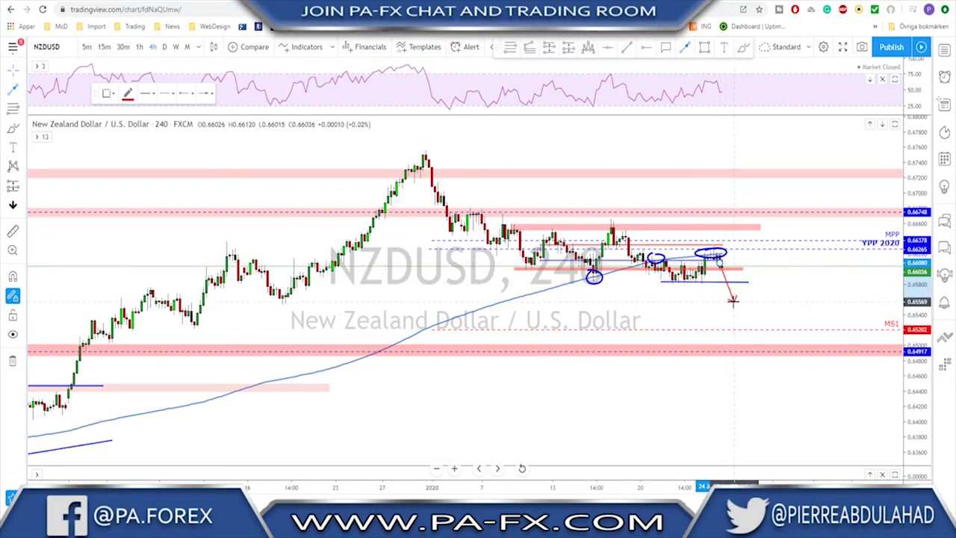
left_click(731, 296)
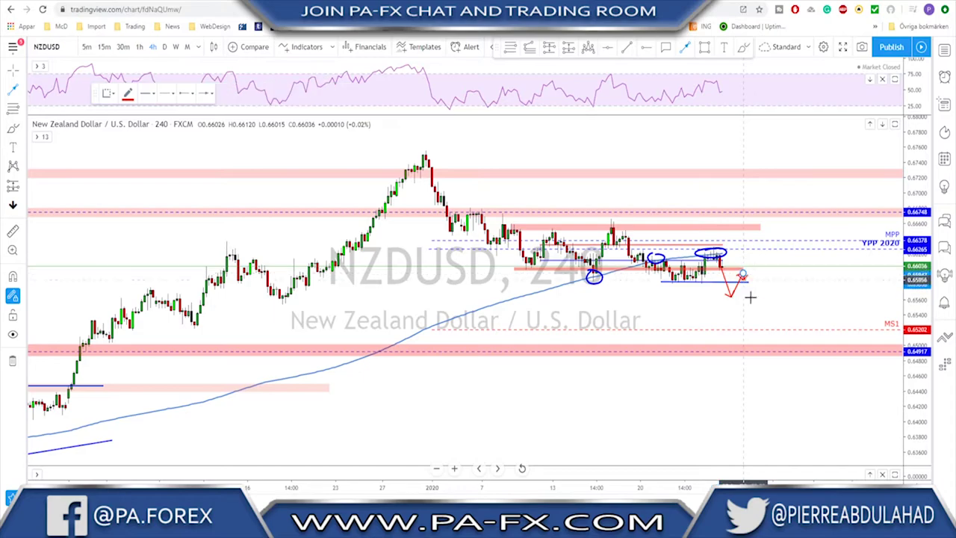
left_click(743, 273)
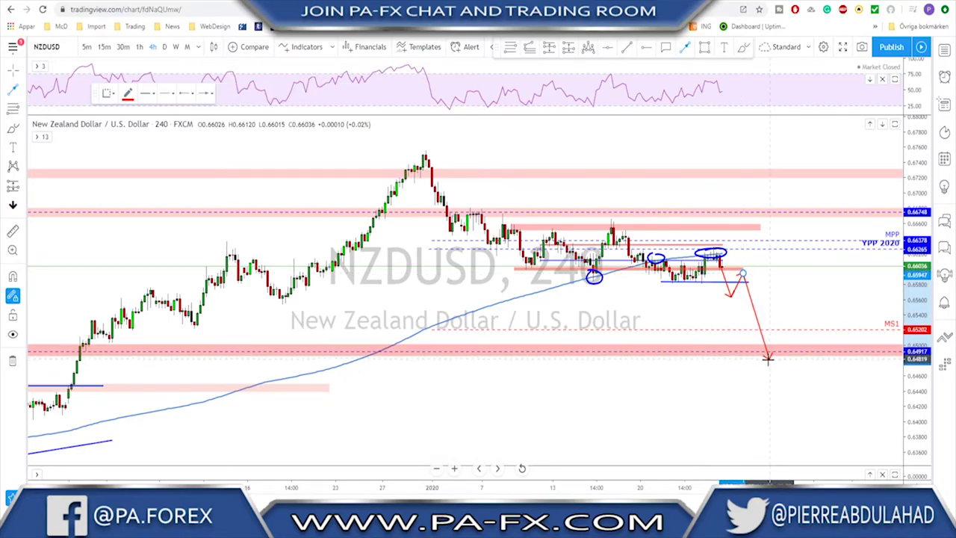
double_click(773, 378)
- Extend the 0.64373–0.64496 support zone forward in time beyond the end of the long red arrow
scroll(590, 395, "down", 5)
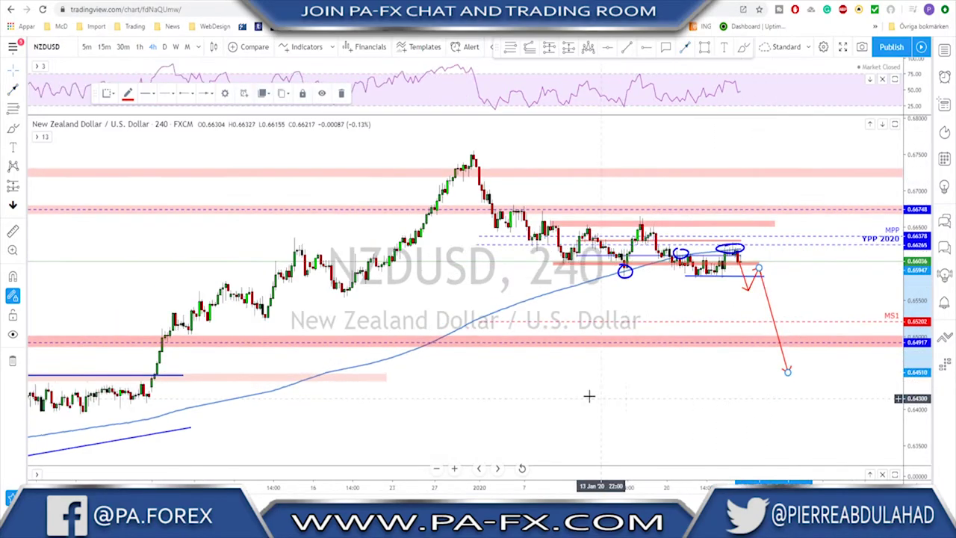
left_click_drag(526, 361, 887, 356)
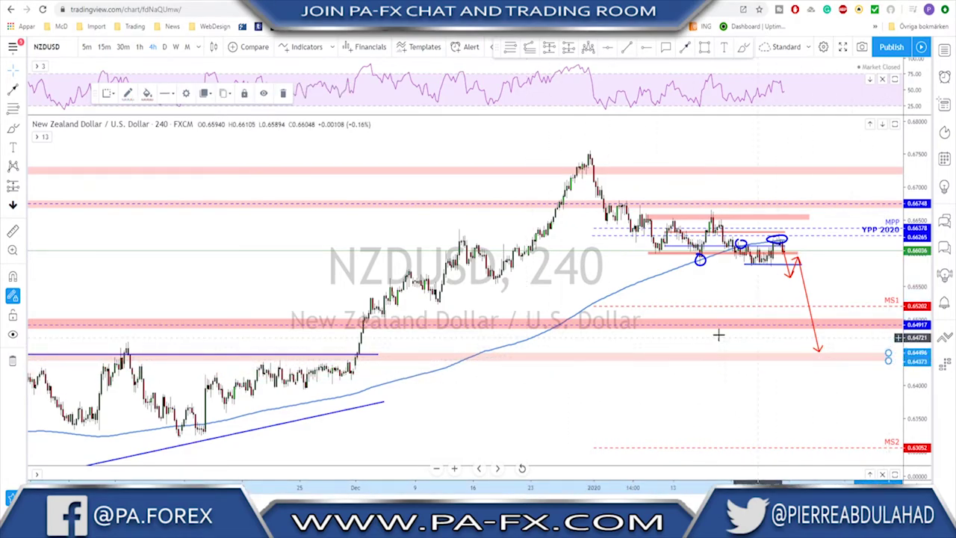
scroll(739, 333, "down", 3)
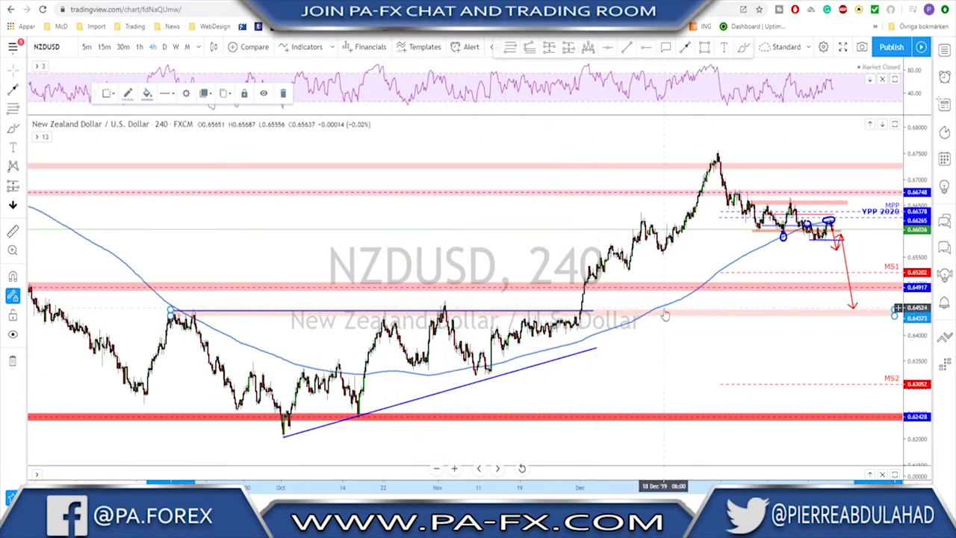
scroll(630, 331, "up", 4)
scroll(732, 273, "up", 2)
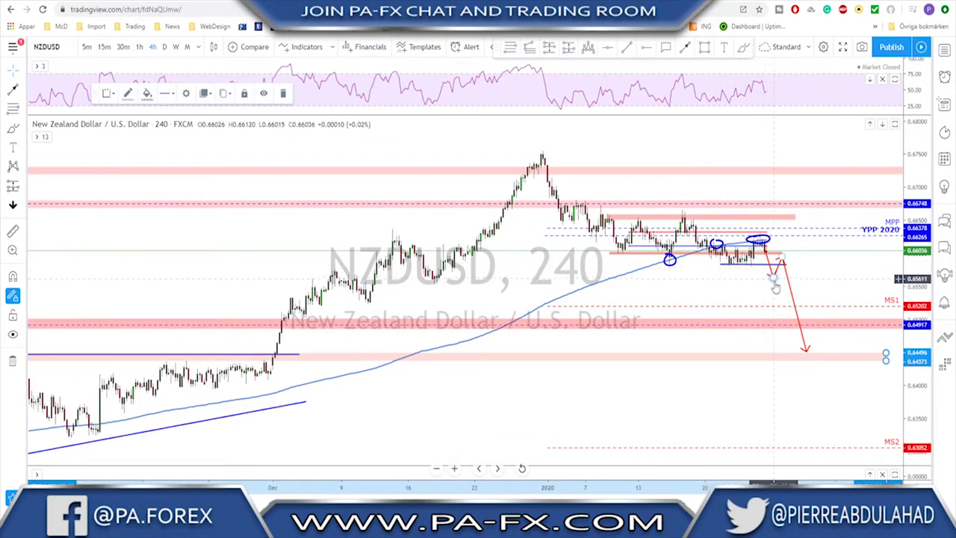
- Delete the three brushed circles along the NZDUSD moving average, keeping the trend line and arrows
right_click(662, 265)
left_click(676, 263)
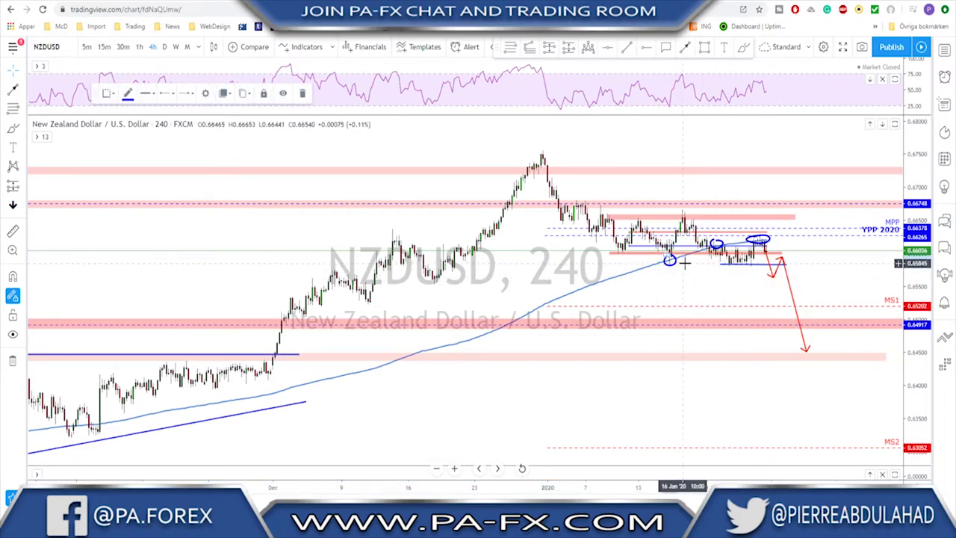
key("Delete")
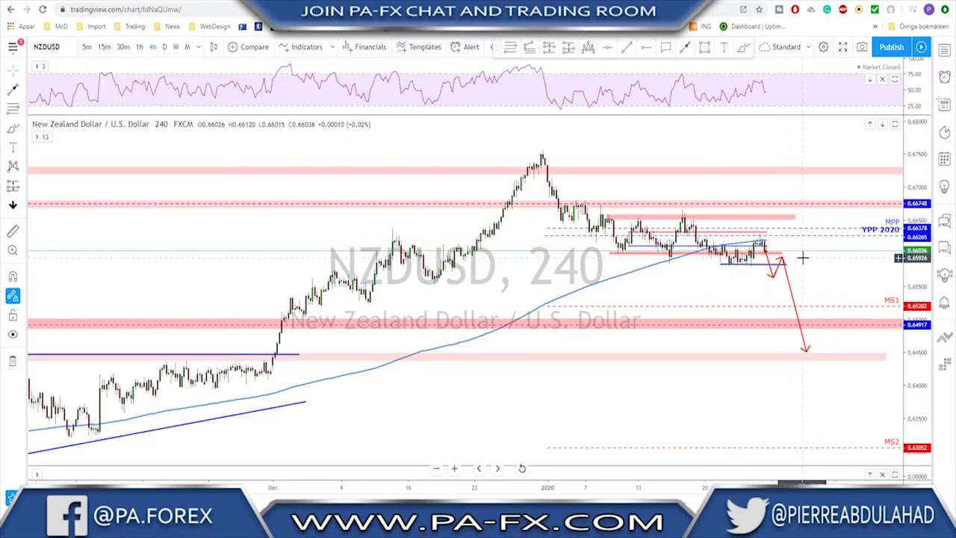
- Switch to the USDCHF chart and set it to the daily timeframe to view price action back to 2018
key("space")
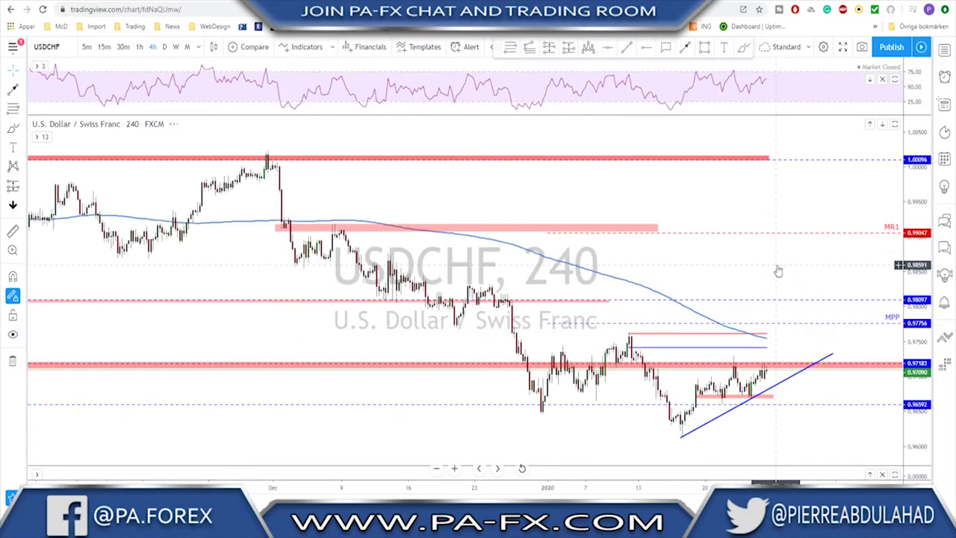
left_click(165, 46)
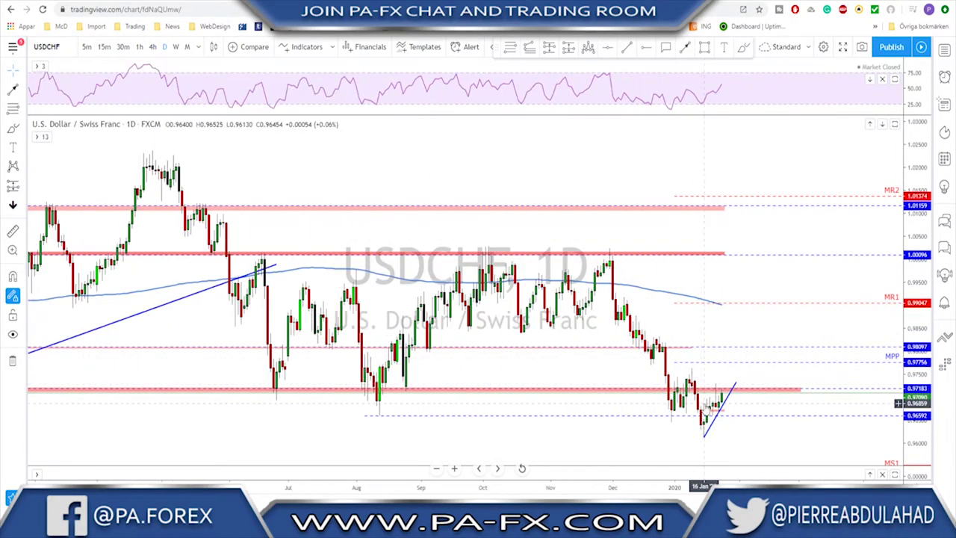
scroll(679, 403, "down", 4)
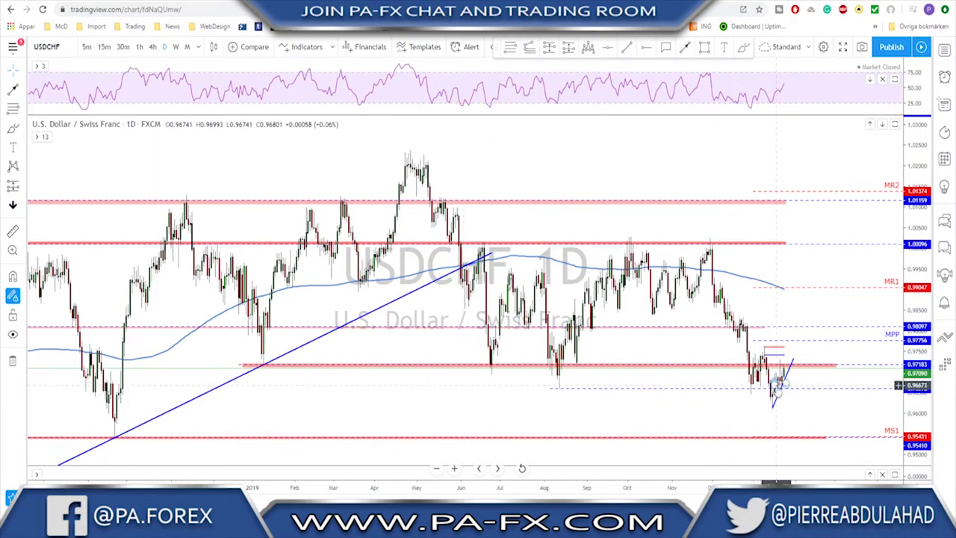
- Brush the January USDCHF decline and rebound towards the 0.97183 resistance, followed by a projected fall to about 0.96270
left_click(745, 46)
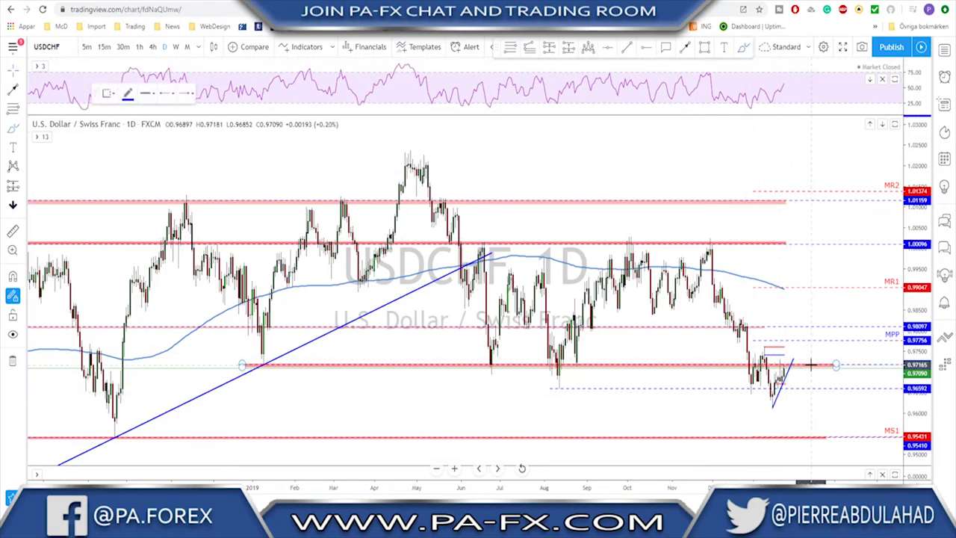
mouse_move(762, 352)
left_mouse_down()
mouse_move(767, 385)
mouse_move(783, 383)
mouse_move(799, 400)
left_mouse_up()
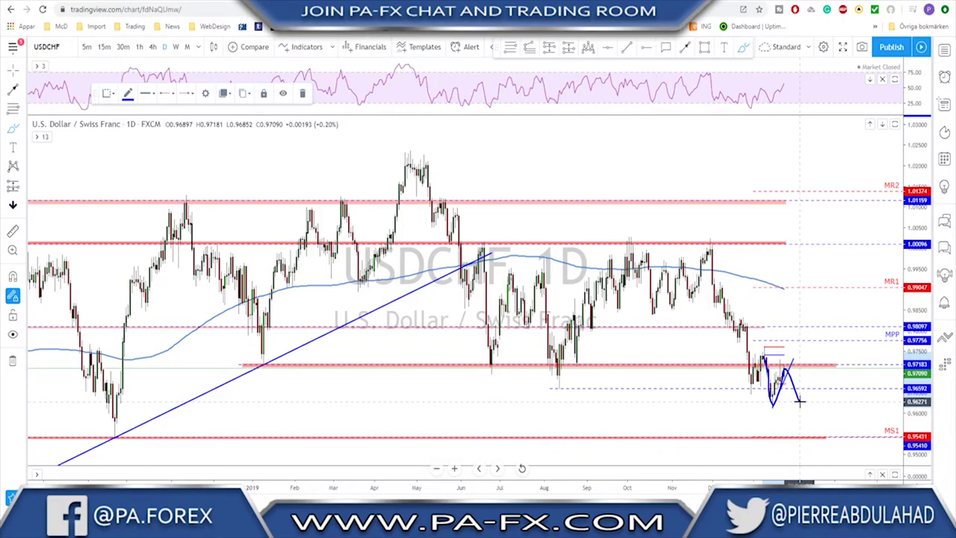
- Review the January USDCHF price action on the daily chart and set the chart to the 4-hour timeframe
scroll(799, 401, "up", 3)
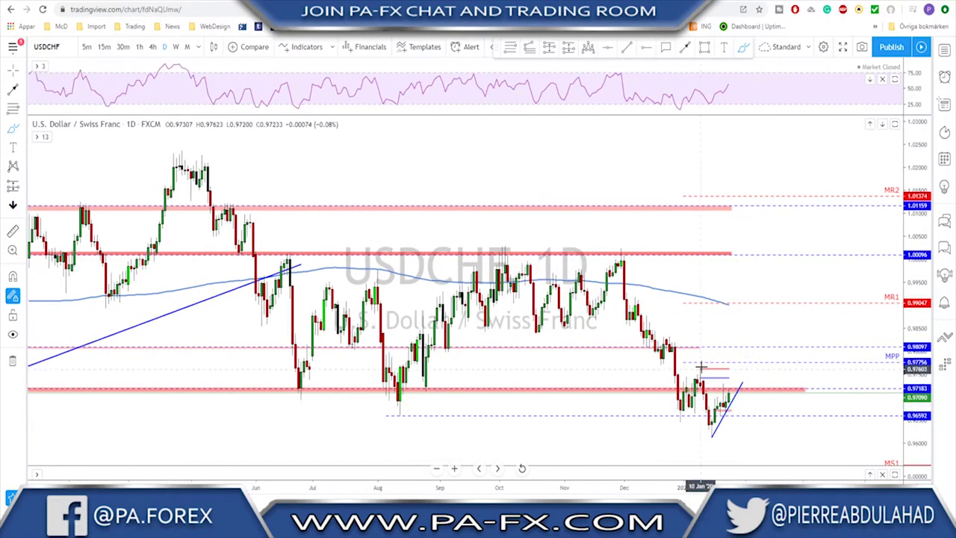
mouse_move(721, 382)
left_mouse_down()
mouse_move(716, 394)
mouse_move(727, 383)
left_mouse_up()
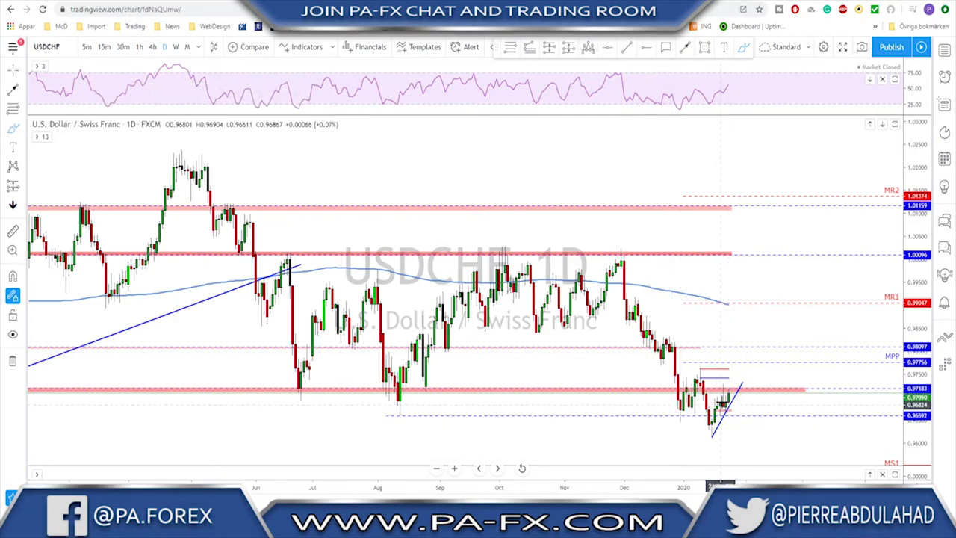
scroll(755, 396, "down", 4)
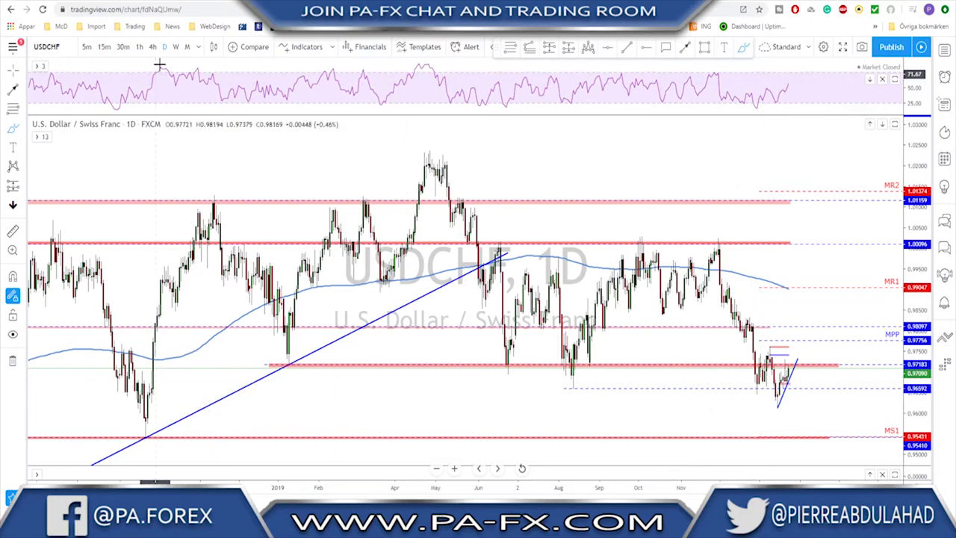
left_click(153, 47)
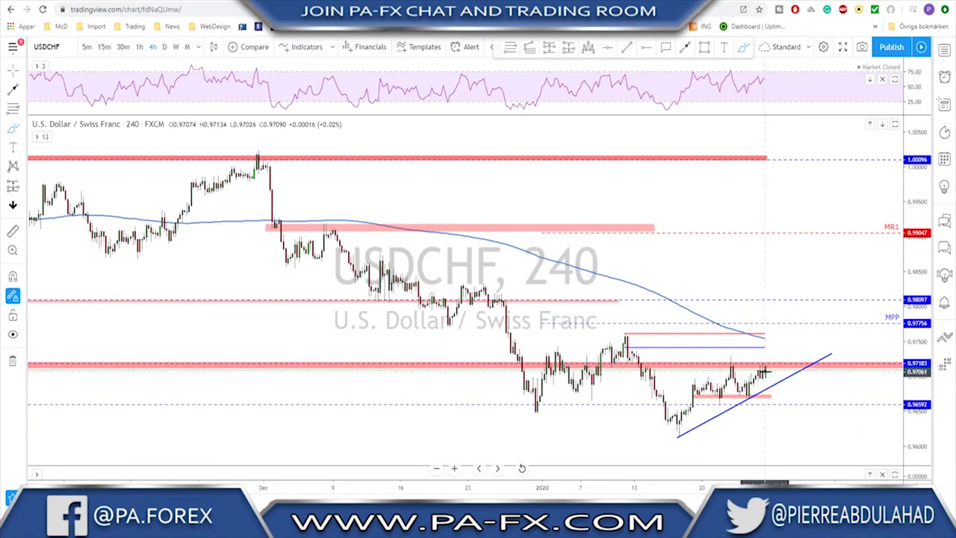
- Brush a projected USDCHF fall through the rising trend line to below 0.96000, circle the latest support touch, and undo the strokes
left_click_drag(763, 366, 777, 408)
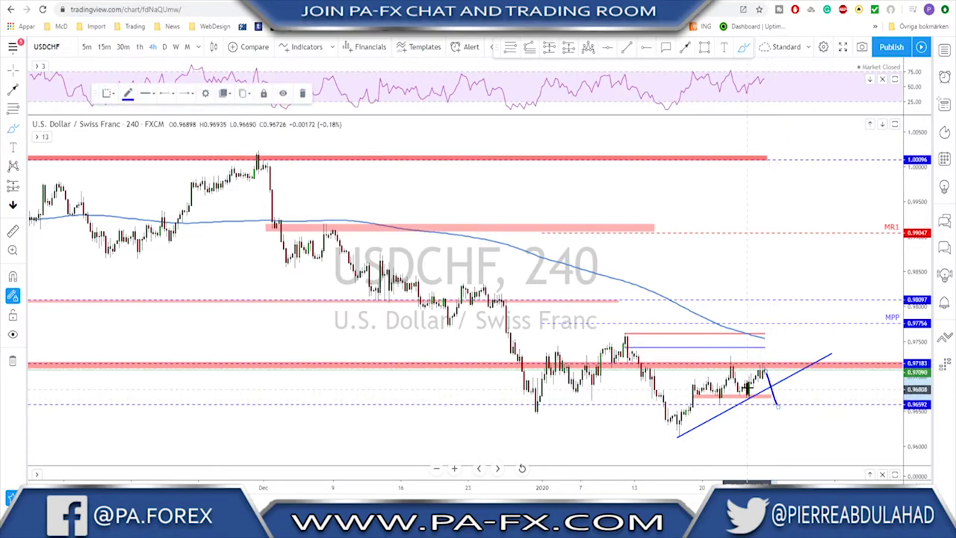
mouse_move(747, 390)
left_mouse_down()
mouse_move(783, 400)
mouse_move(824, 454)
left_mouse_up()
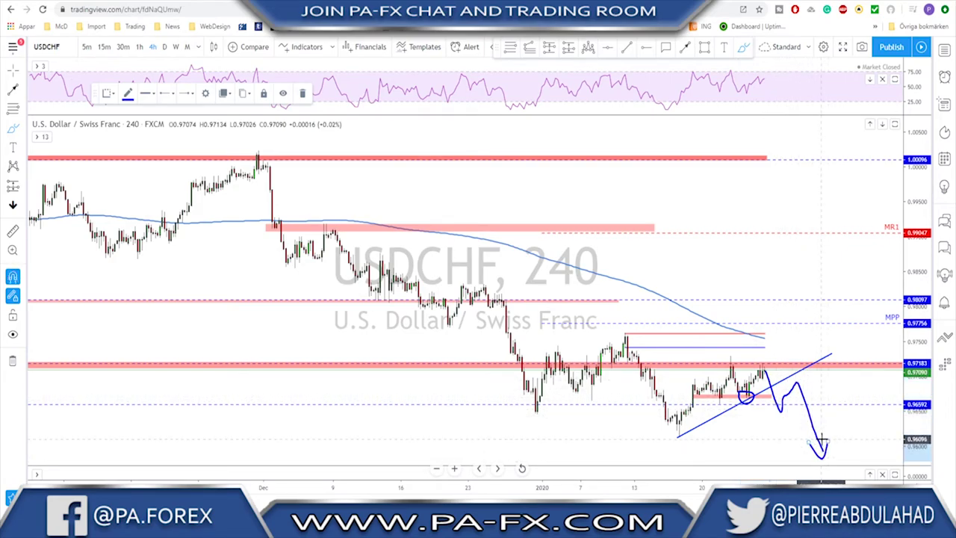
key("ctrl+z")
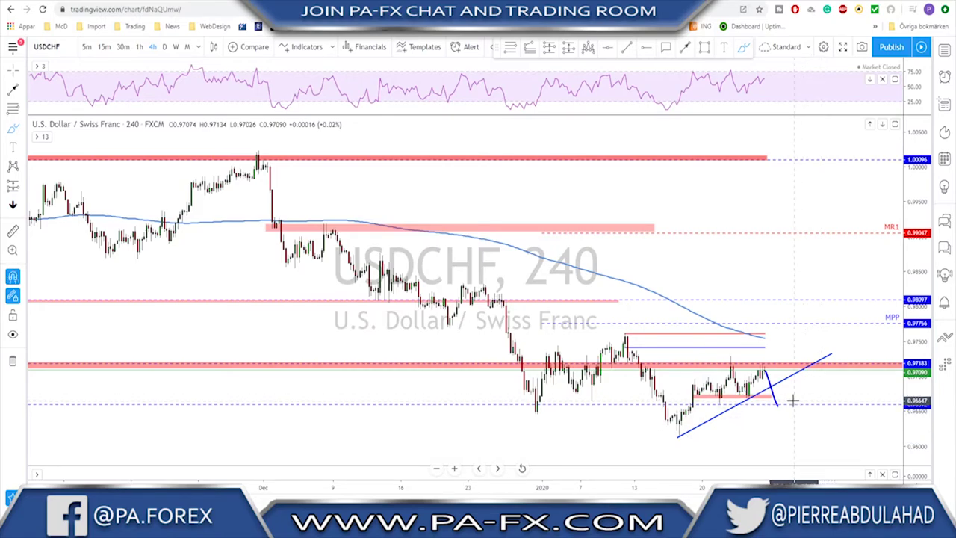
scroll(788, 392, "down", 2)
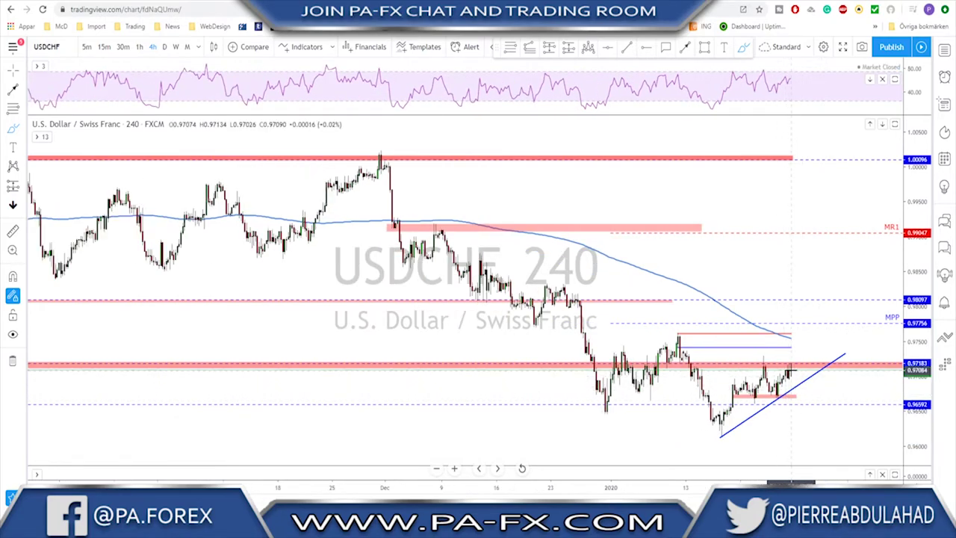
- Circle the January USDCHF high, brush the swings since late December into a projected rise above 0.98500, and undo the brushed path
left_click_drag(676, 331, 667, 329)
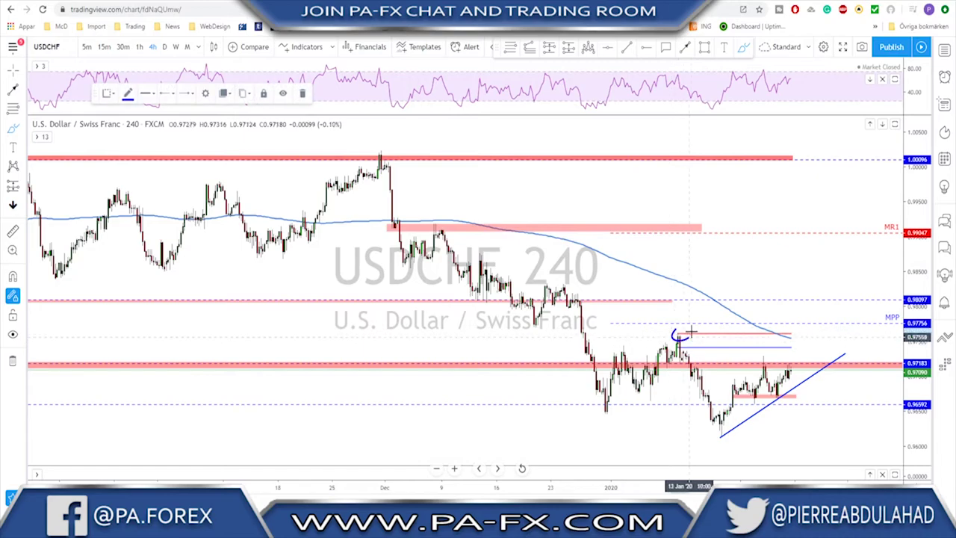
mouse_move(577, 299)
left_mouse_down()
mouse_move(600, 406)
mouse_move(667, 338)
mouse_move(682, 338)
mouse_move(723, 435)
mouse_move(761, 367)
mouse_move(793, 381)
left_mouse_up()
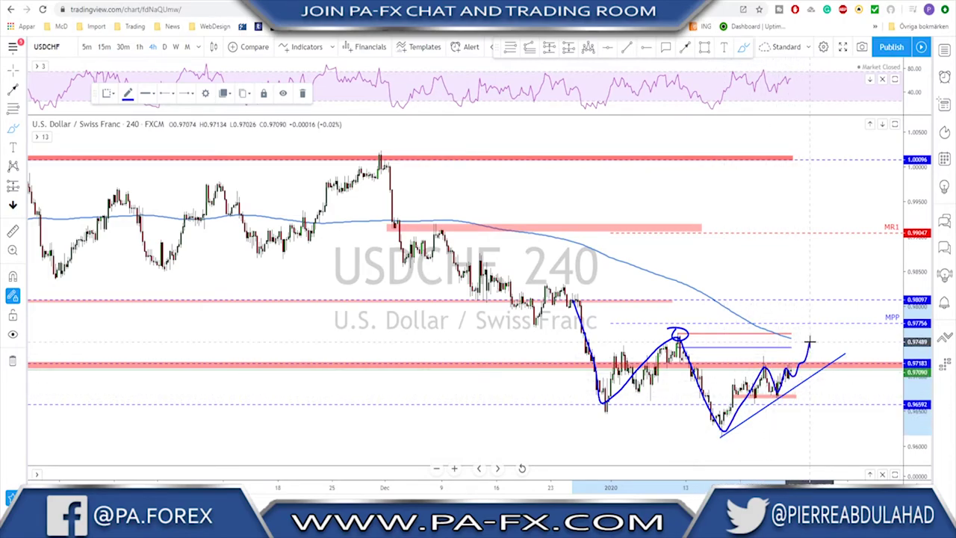
mouse_move(678, 326)
left_mouse_down()
mouse_move(687, 336)
mouse_move(676, 328)
left_mouse_up()
mouse_move(813, 321)
left_mouse_down()
mouse_move(831, 335)
mouse_move(847, 260)
left_mouse_up()
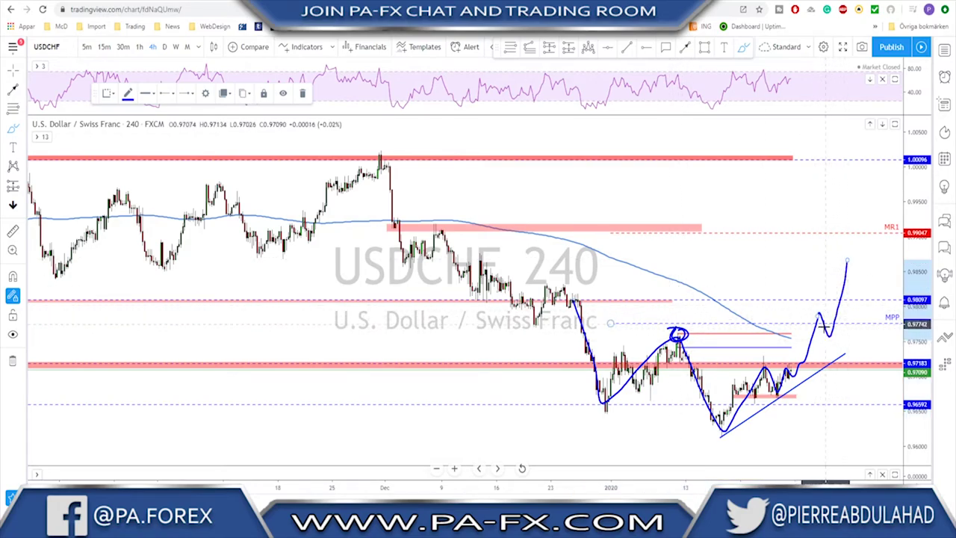
key("ctrl+z")
key("ctrl+z")
key("ctrl+z")
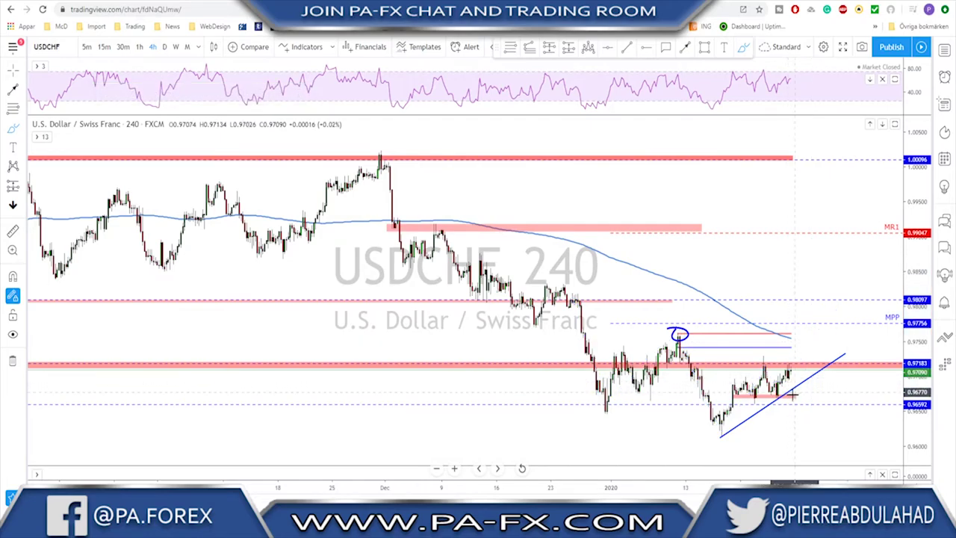
- Brush the USDCHF downtrend from 1.00096 into a projected fall below 0.96000 with the trend-line break circled, and undo all brush marks
mouse_move(381, 158)
left_mouse_down()
mouse_move(397, 218)
mouse_move(434, 230)
mouse_move(454, 258)
mouse_move(493, 267)
mouse_move(523, 308)
mouse_move(553, 290)
mouse_move(600, 420)
mouse_move(676, 338)
mouse_move(719, 429)
mouse_move(742, 385)
mouse_move(773, 370)
mouse_move(813, 423)
left_mouse_up()
mouse_move(799, 374)
left_mouse_down()
mouse_move(804, 388)
mouse_move(796, 377)
left_mouse_up()
mouse_move(812, 422)
left_mouse_down()
mouse_move(816, 414)
mouse_move(843, 459)
left_mouse_up()
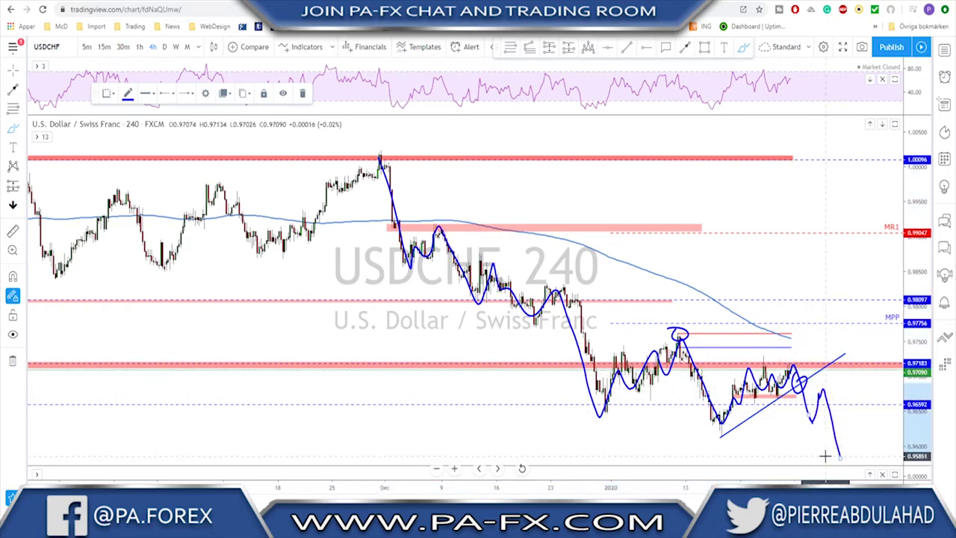
key("ctrl+z")
key("ctrl+z")
key("ctrl+z")
key("ctrl+z")
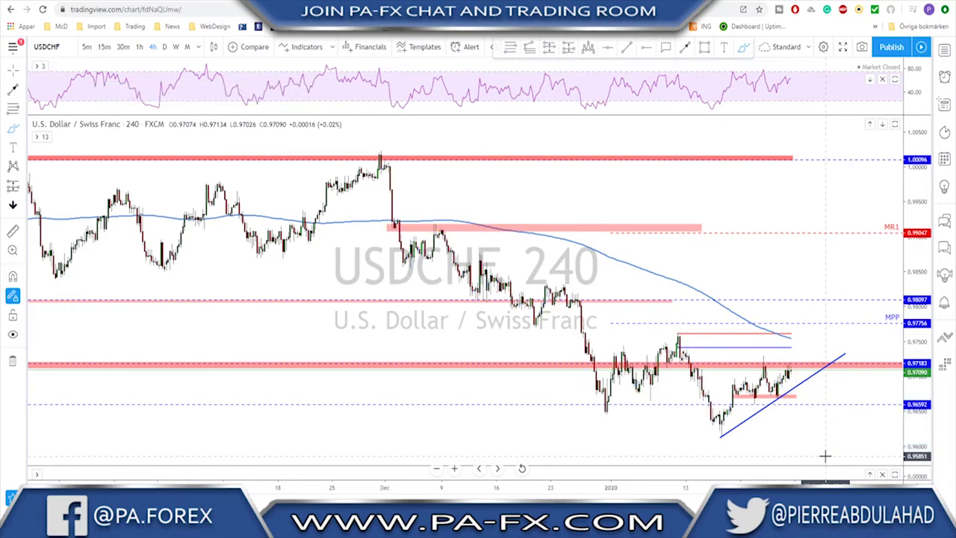
- Switch to the USDCAD chart and set it to the daily timeframe
key("Down")
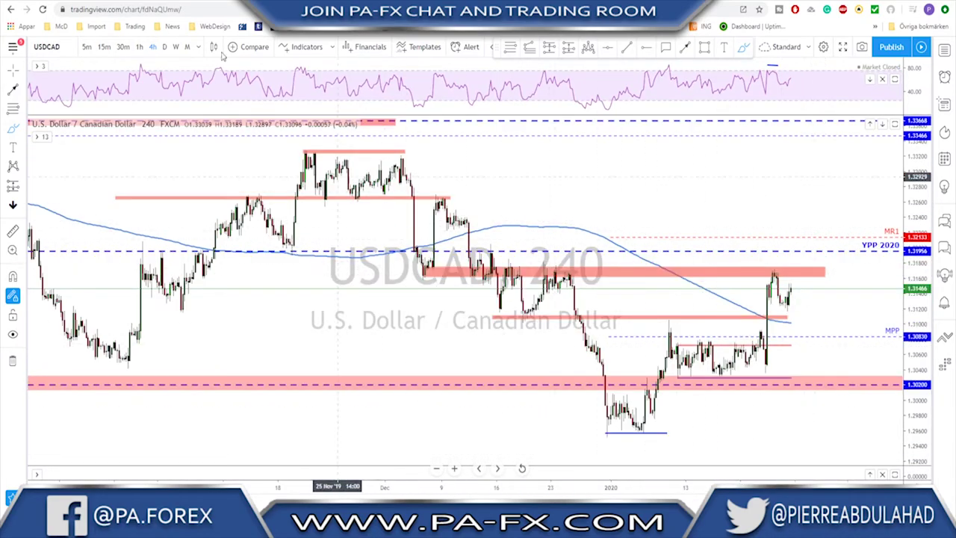
left_click(164, 46)
scroll(739, 381, "up", 3)
scroll(738, 382, "down", 3)
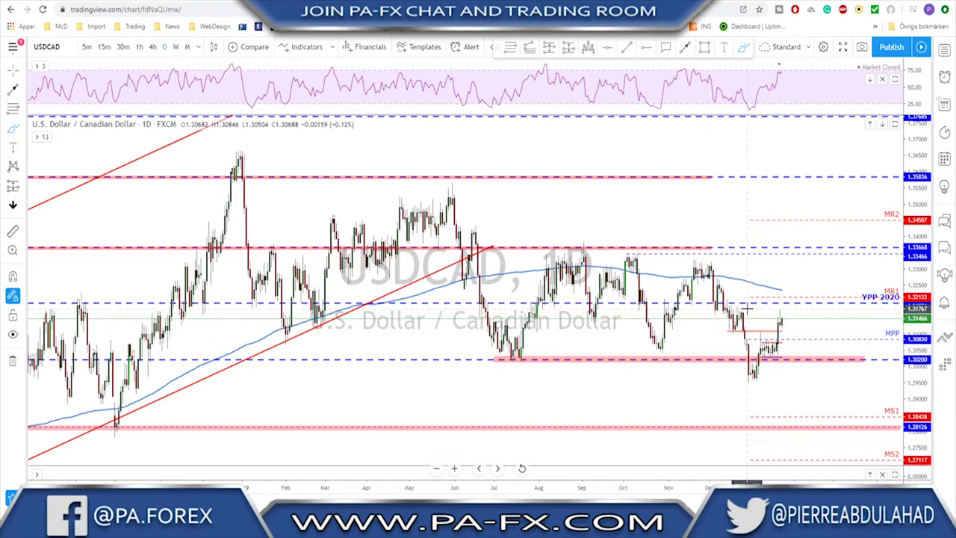
- Circle the December USDCAD high below YPP 2020, brush a short projected rise towards the moving average, and undo the projected rise
mouse_move(739, 303)
left_mouse_down()
mouse_move(749, 318)
mouse_move(739, 304)
left_mouse_up()
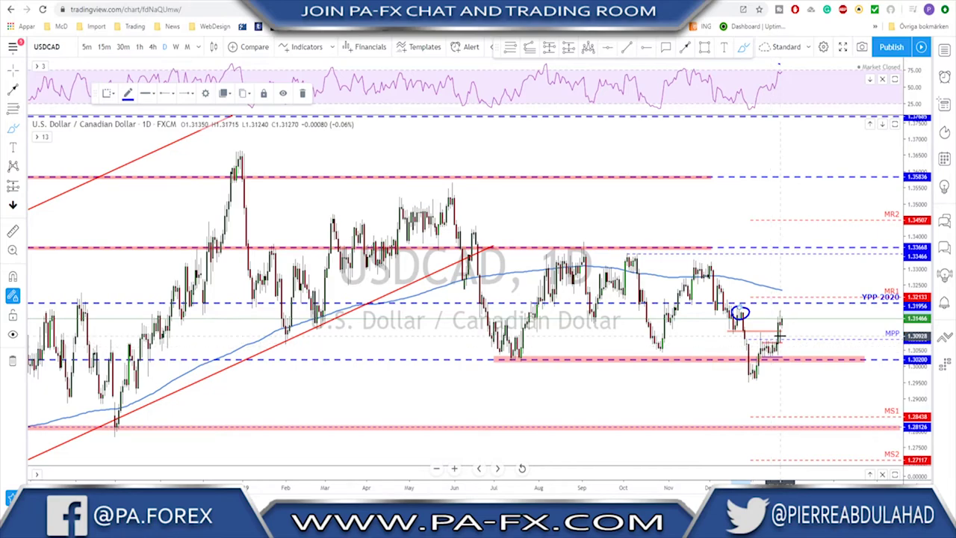
left_click_drag(779, 323, 786, 308)
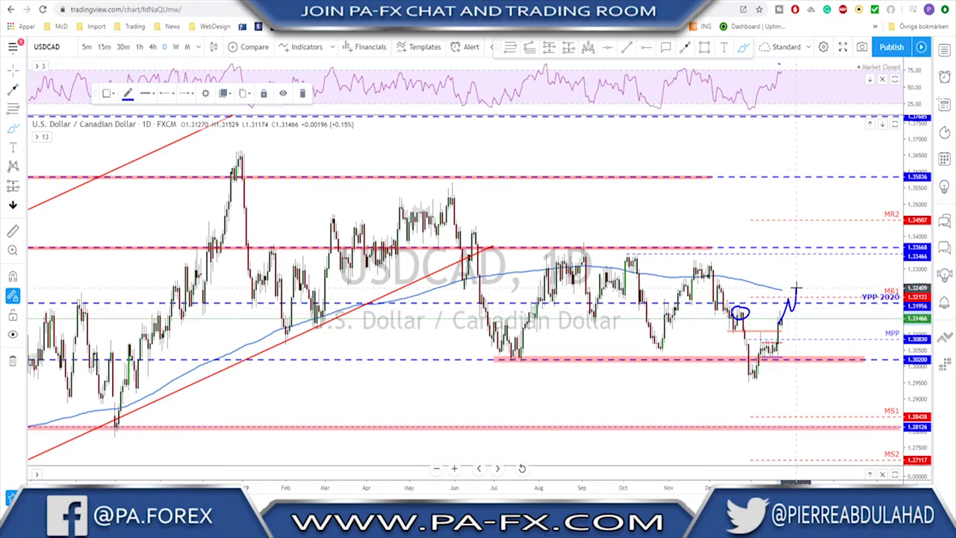
key("ctrl+z")
key("ctrl+z")
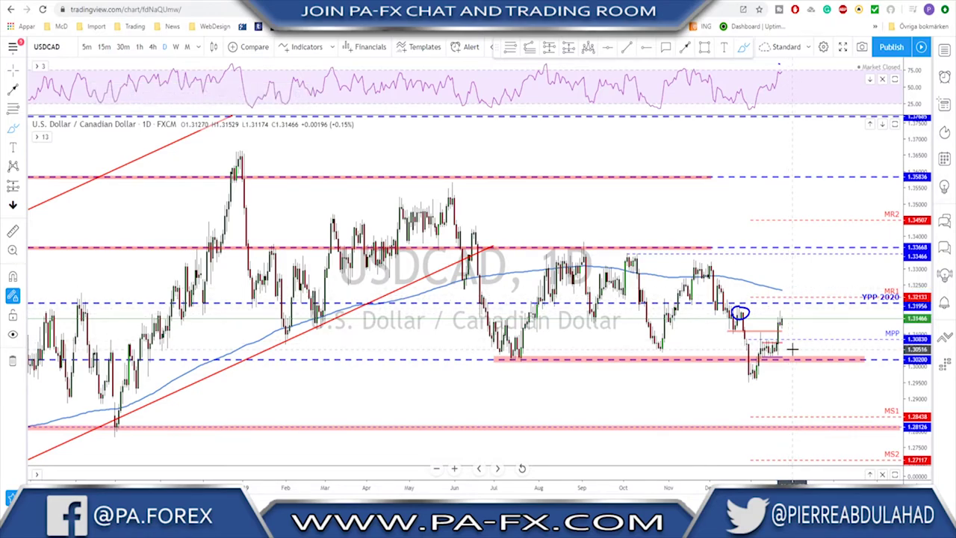
- Delete the small drawing above the latest RSI peak on the daily USDCAD chart
scroll(760, 280, "down", 1)
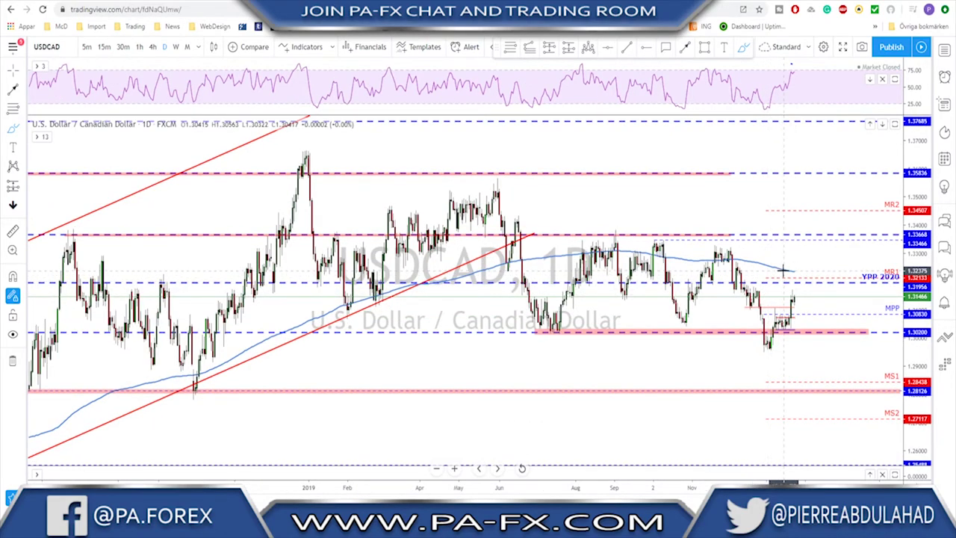
left_click(793, 66)
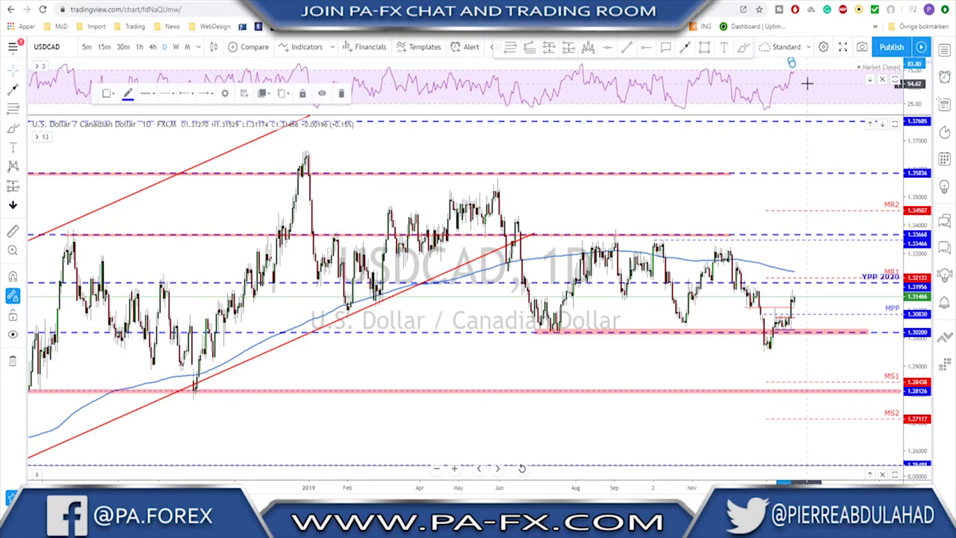
left_click(807, 84)
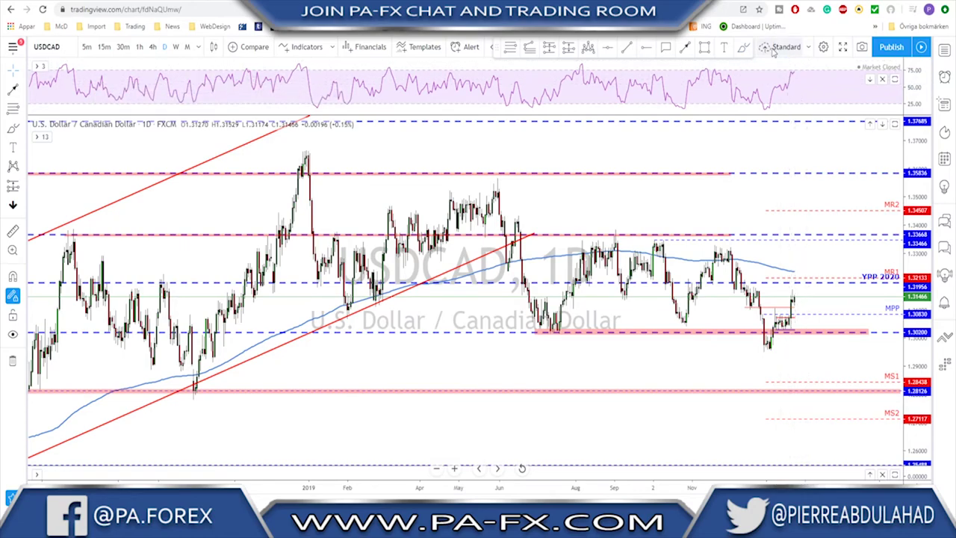
- Draw a rectangular resistance zone on daily USDCAD from 06 Aug '19 past the latest candle, spanning about 1.32031 to 1.31652
scroll(780, 314, "down", 2)
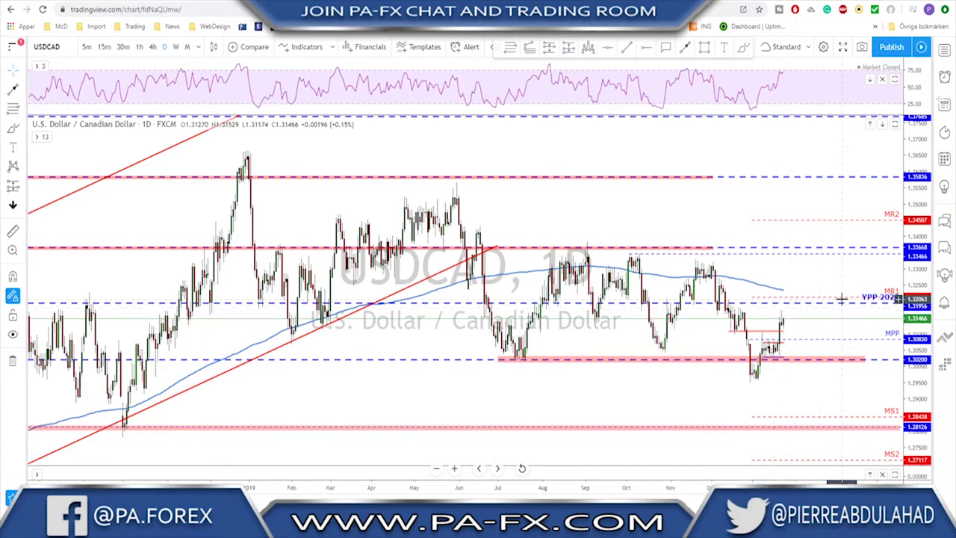
left_click(704, 48)
mouse_move(549, 300)
left_mouse_down()
mouse_move(809, 324)
mouse_move(832, 312)
left_mouse_up()
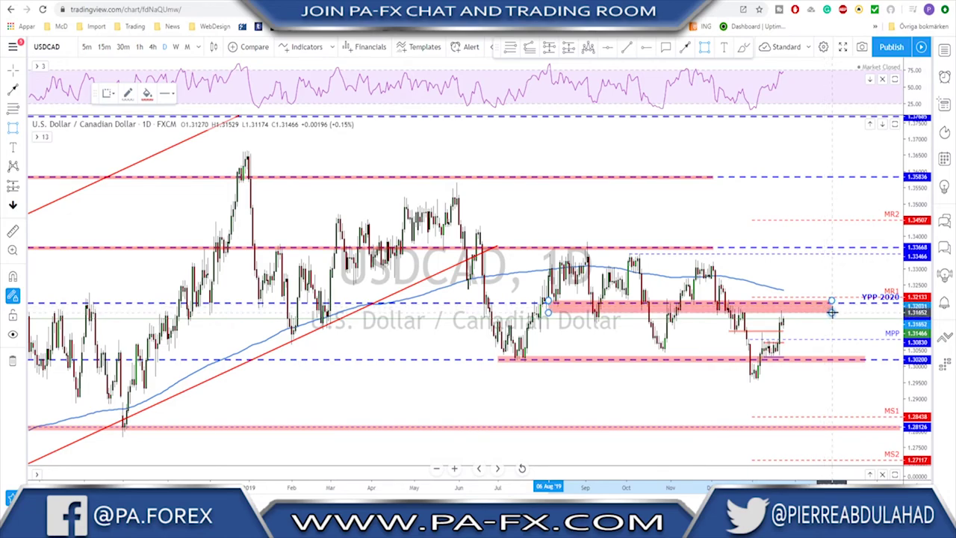
left_click(832, 313)
left_click(805, 325)
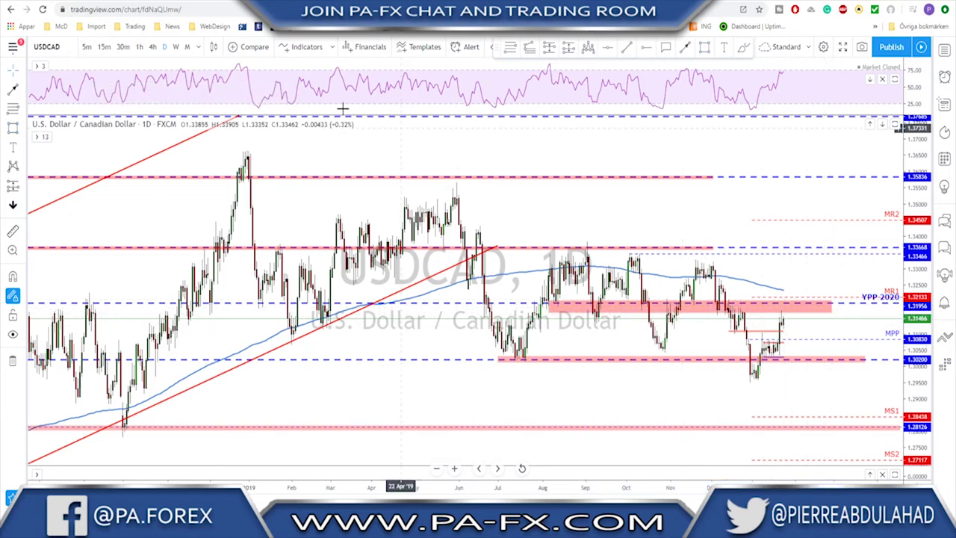
- On 4-hour USDCAD, circle the two latest highs and brush a double-top fall from the resistance zone to below MPP, undoing everything
left_click(152, 47)
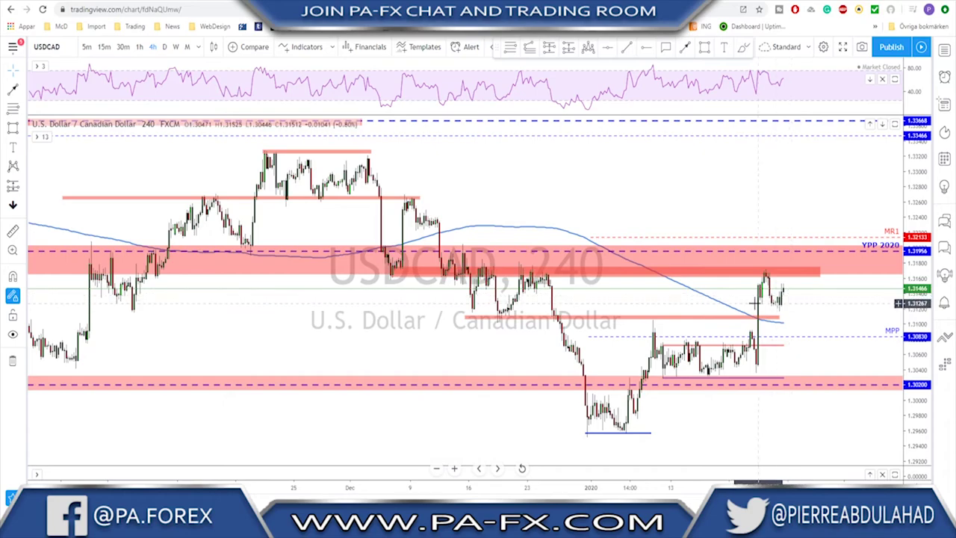
left_click(746, 47)
mouse_move(773, 269)
left_mouse_down()
mouse_move(760, 269)
mouse_move(768, 266)
mouse_move(778, 309)
mouse_move(788, 268)
mouse_move(802, 338)
mouse_move(754, 333)
left_mouse_up()
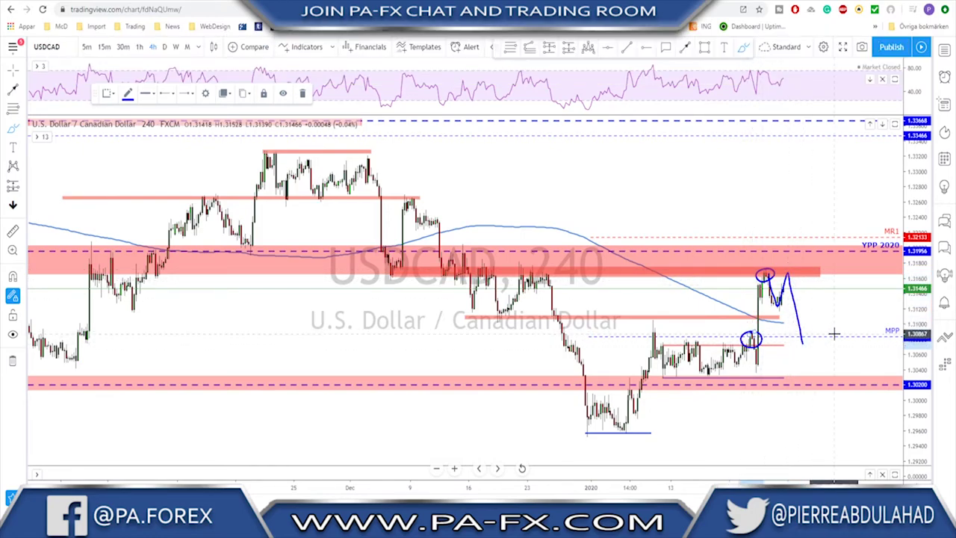
key("ctrl+z")
key("ctrl+z")
key("ctrl+z")
key("ctrl+z")
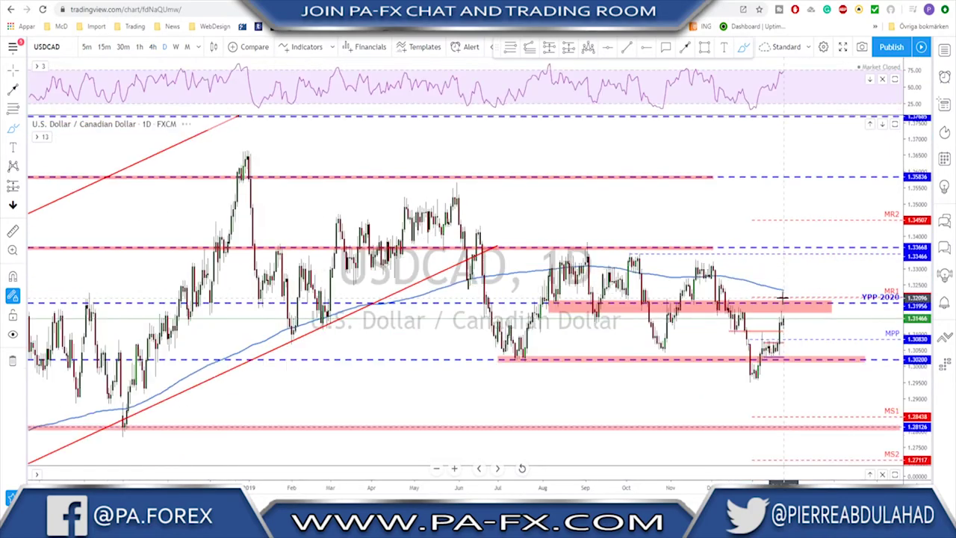
- On 4-hour USDCAD, brush a projected breakout through the resistance zone to about 1.32400, and delete the stroke
left_click(152, 46)
mouse_move(789, 263)
left_mouse_down()
mouse_move(793, 269)
mouse_move(811, 212)
left_mouse_up()
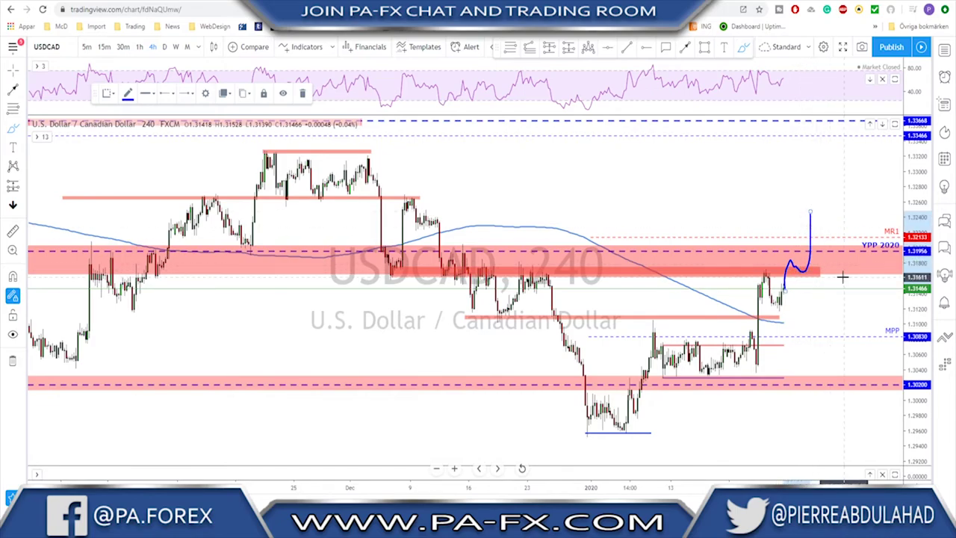
key("Delete")
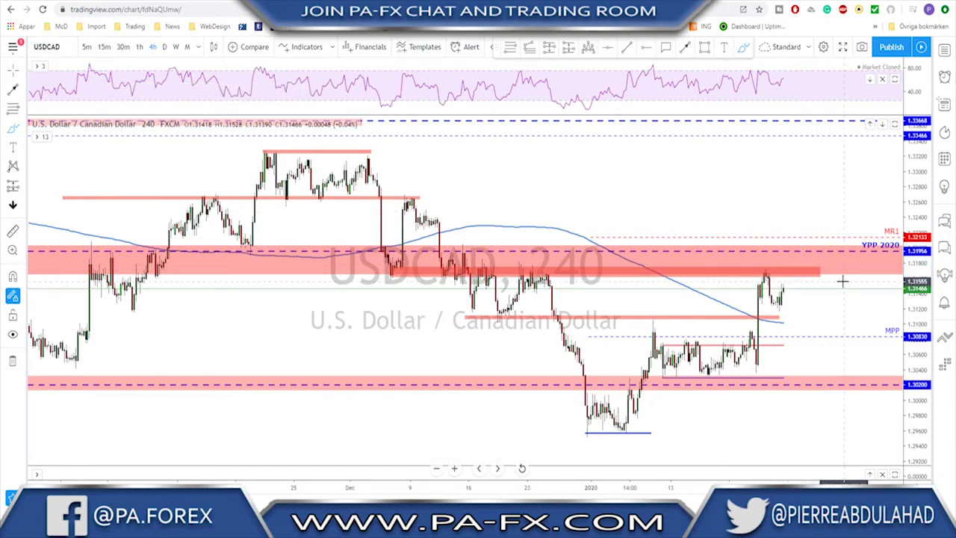
- Switch to the AUDUSD chart and set it to the daily timeframe
key("Down")
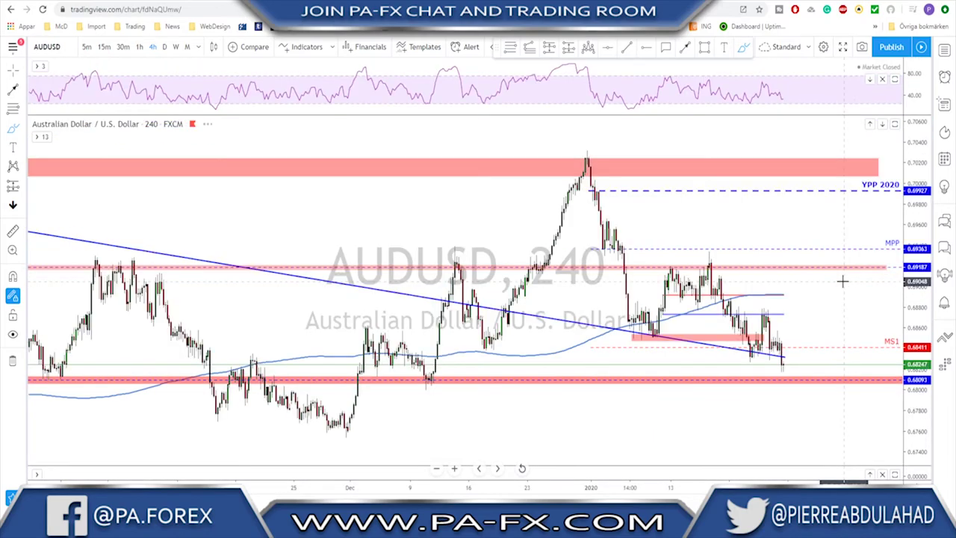
left_click(165, 46)
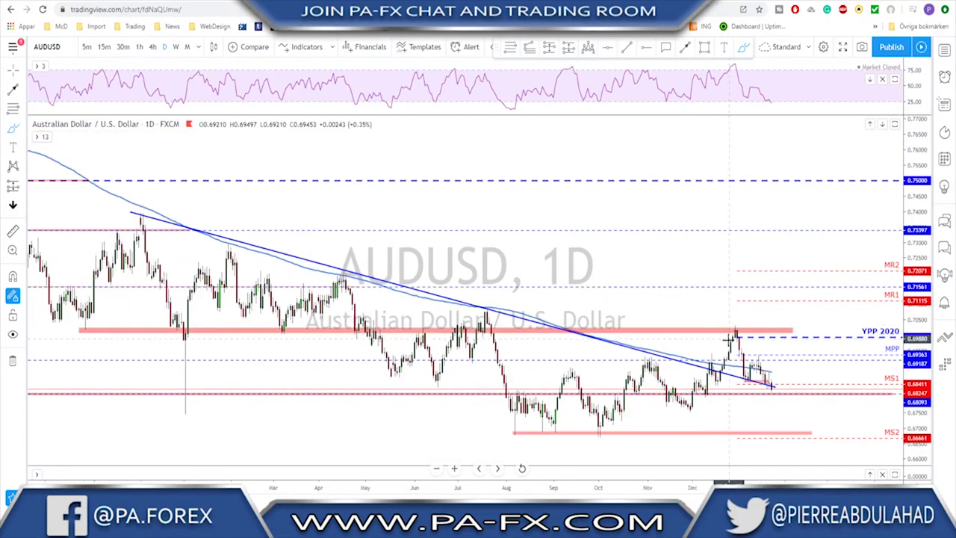
scroll(719, 366, "up", 2)
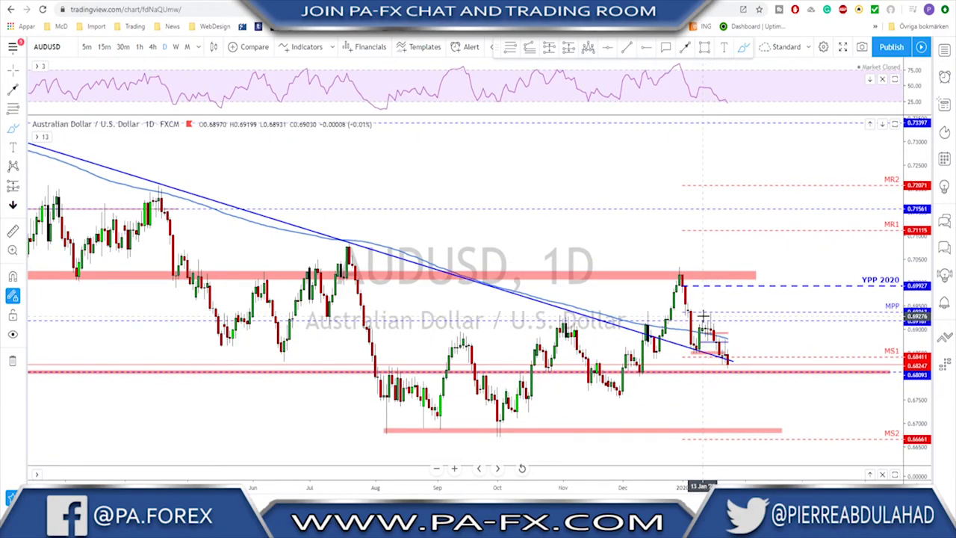
- Brush an arc over the mid-January AUDUSD highs and delete it
left_click_drag(698, 321, 721, 327)
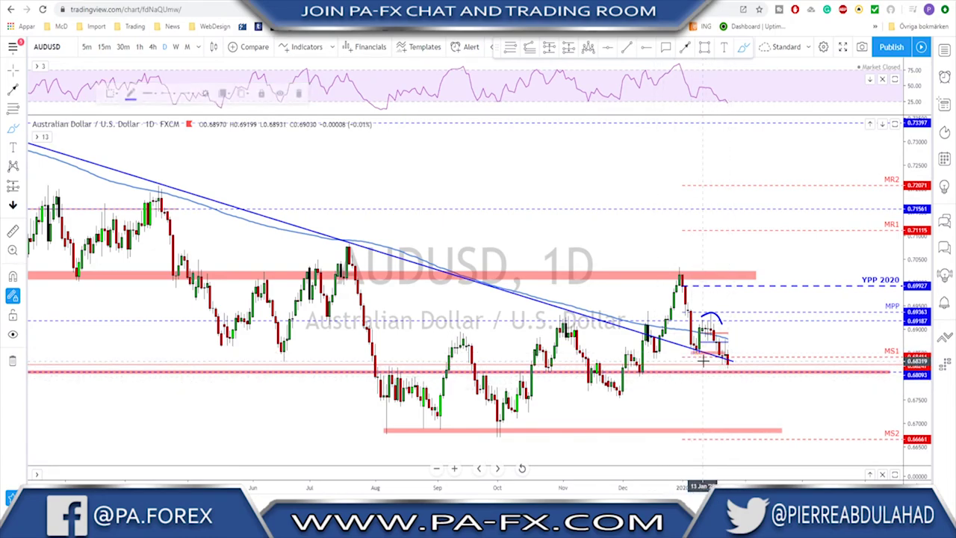
key("Delete")
- Brush the AUDUSD fall from early November and its rebound to about YPP 2020, marking the late-November low and the December 0.68093 support touch
mouse_move(641, 371)
left_mouse_down()
mouse_move(629, 396)
mouse_move(619, 392)
left_mouse_up()
mouse_move(569, 329)
left_mouse_down()
mouse_move(618, 392)
mouse_move(694, 278)
left_mouse_up()
left_click_drag(623, 393, 620, 390)
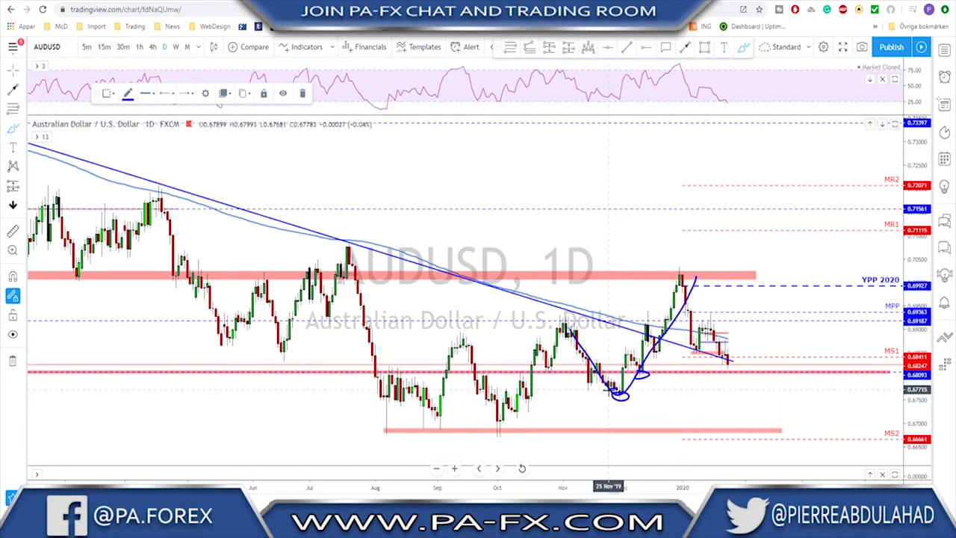
- Brush a projected AUDUSD fall to the support zone at about 0.66850 and clear all the brush marks from the daily chart
left_click_drag(726, 362, 754, 429)
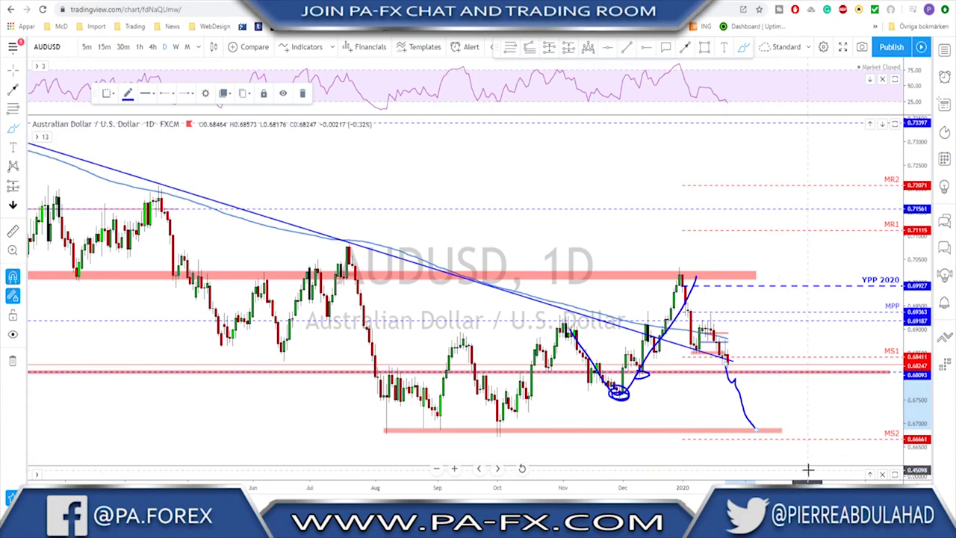
key("Delete")
key("ctrl+z")
key("ctrl+z")
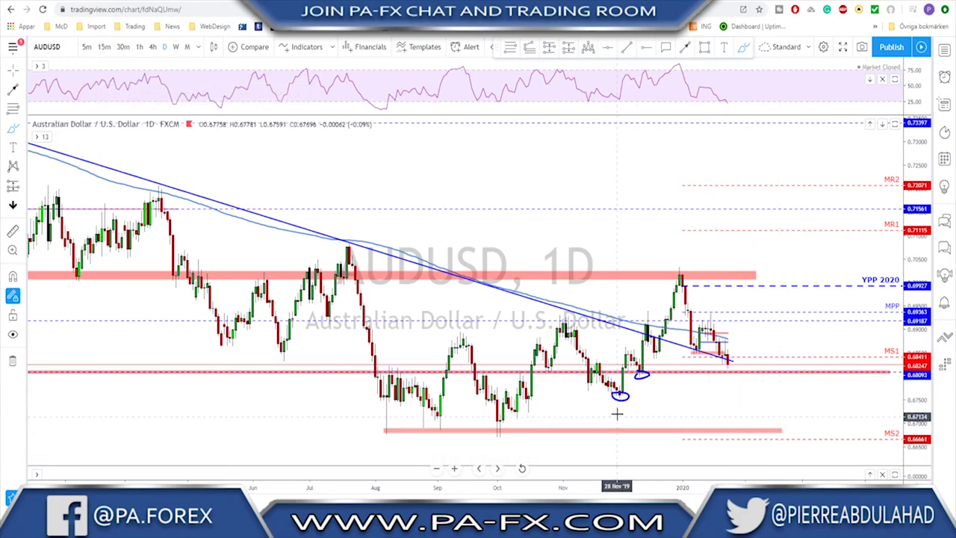
left_click_drag(602, 392, 640, 397)
key("ctrl+z")
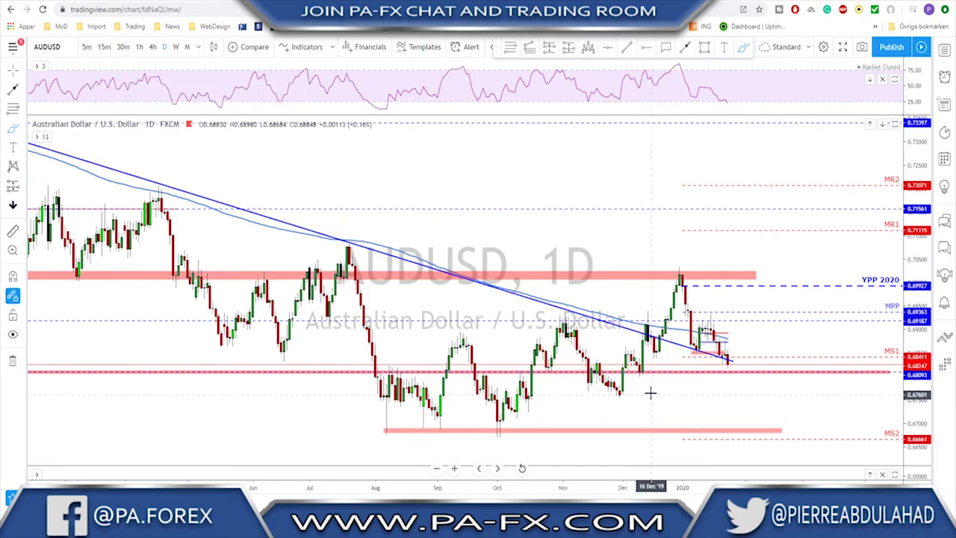
- Set AUDUSD to the 4-hour timeframe and brush marks around the swing lows from late November to late January
left_click(152, 46)
scroll(724, 289, "down", 5)
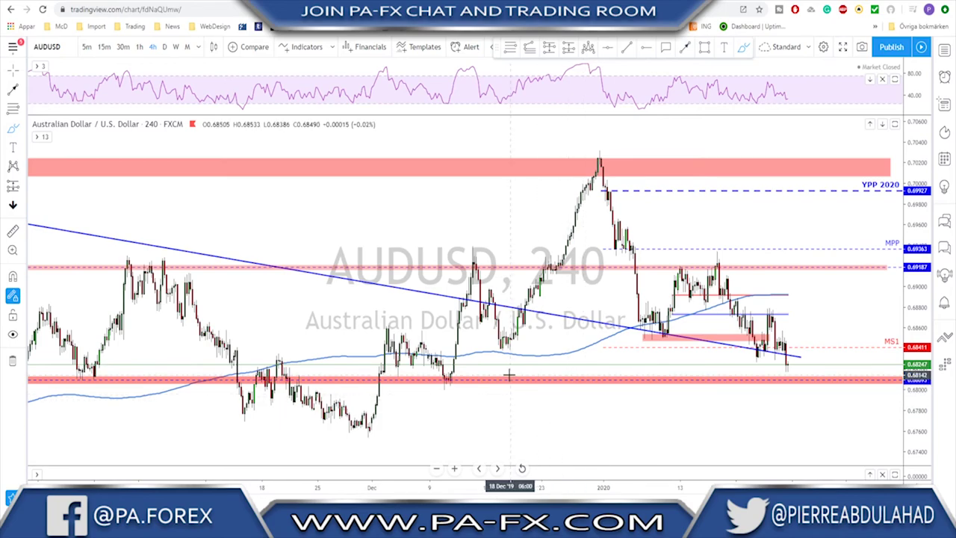
left_click_drag(497, 343, 506, 338)
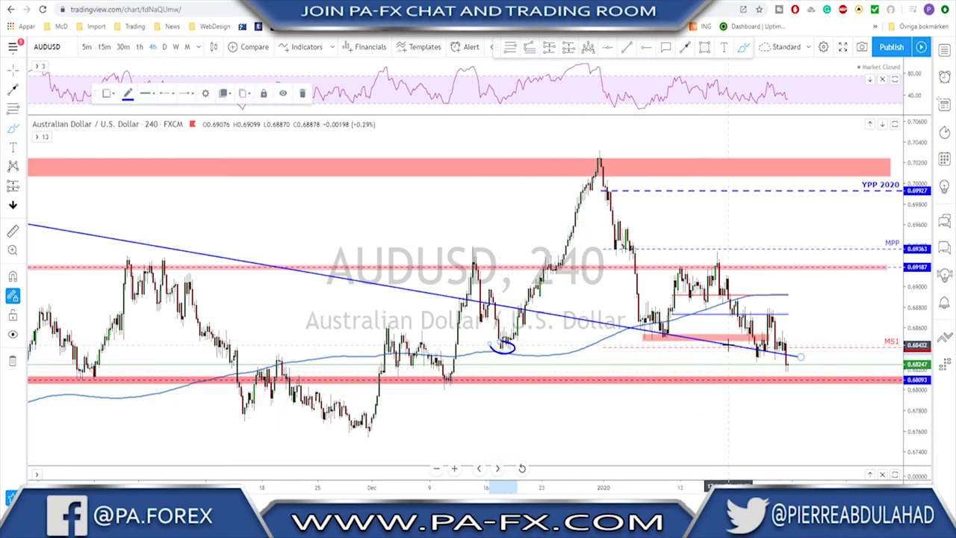
left_click_drag(646, 333, 649, 332)
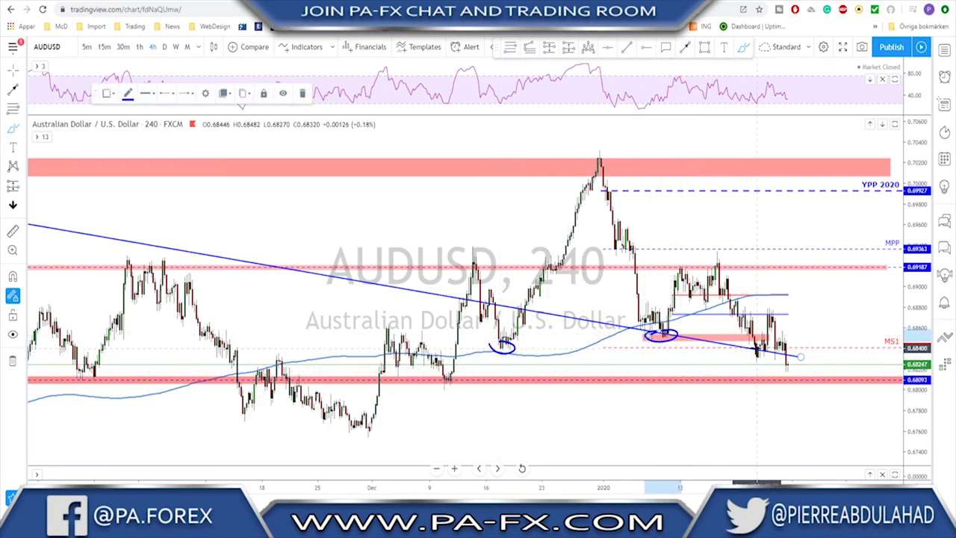
left_click_drag(753, 347, 756, 346)
mouse_move(453, 372)
left_mouse_down()
mouse_move(442, 383)
mouse_move(455, 387)
mouse_move(451, 371)
left_mouse_up()
left_click_drag(338, 428, 417, 428)
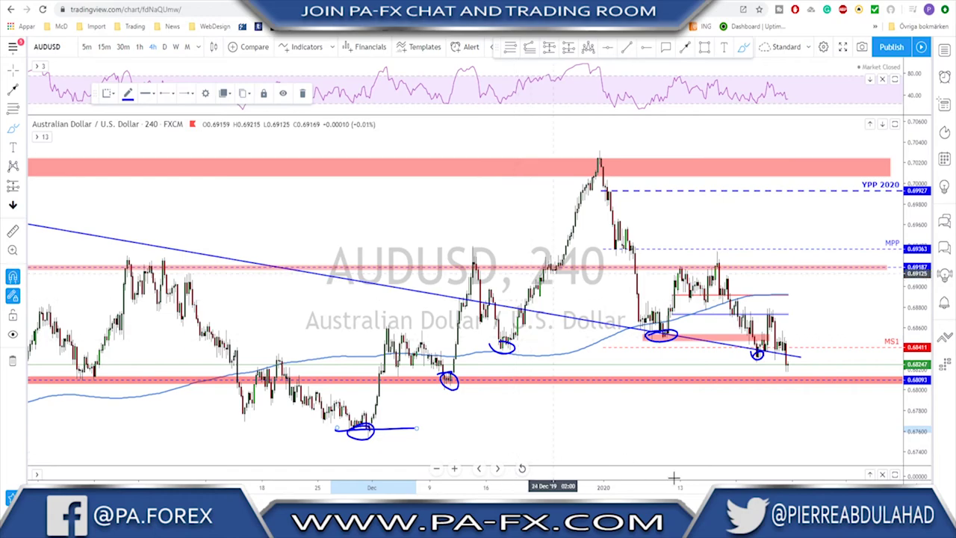
- Undo all the brush marks on the 4-hour AUDUSD swing lows
key("ctrl+z")
key("ctrl+z")
key("ctrl+z")
key("ctrl+z")
key("ctrl+z")
- Circle the late-January AUDUSD high, brush a projected pullback and drop to about 0.68020, and undo both strokes
left_click_drag(756, 308, 761, 311)
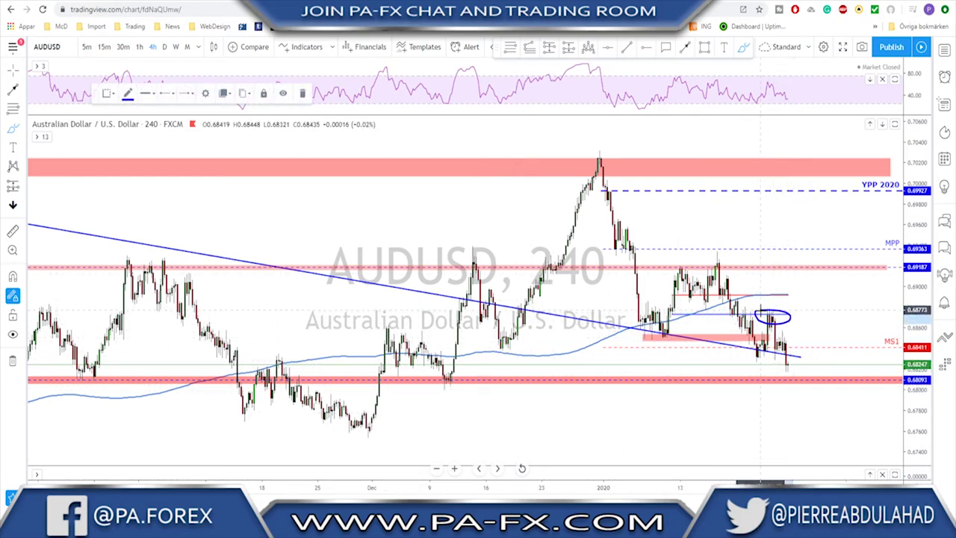
mouse_move(785, 363)
left_mouse_down()
mouse_move(793, 343)
mouse_move(827, 386)
left_mouse_up()
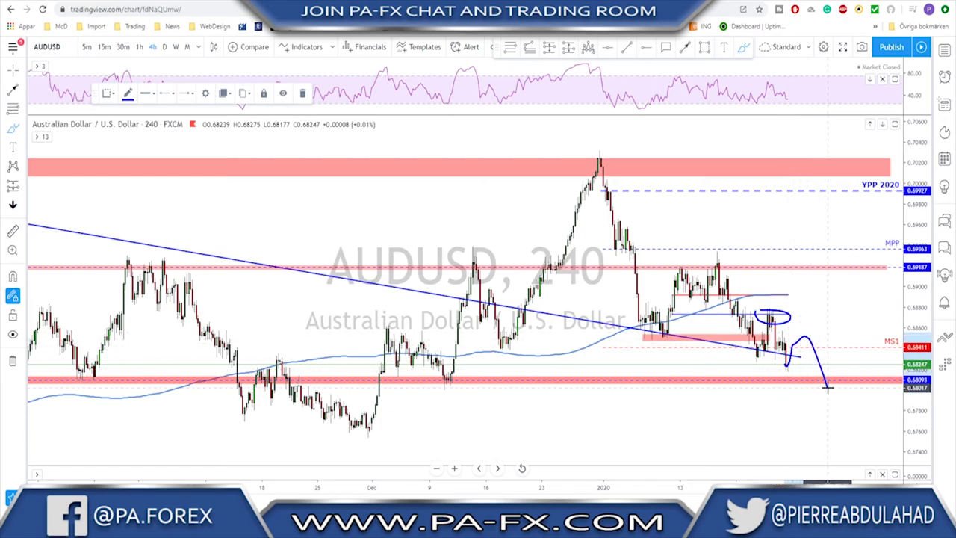
key("ctrl+z")
key("ctrl+z")
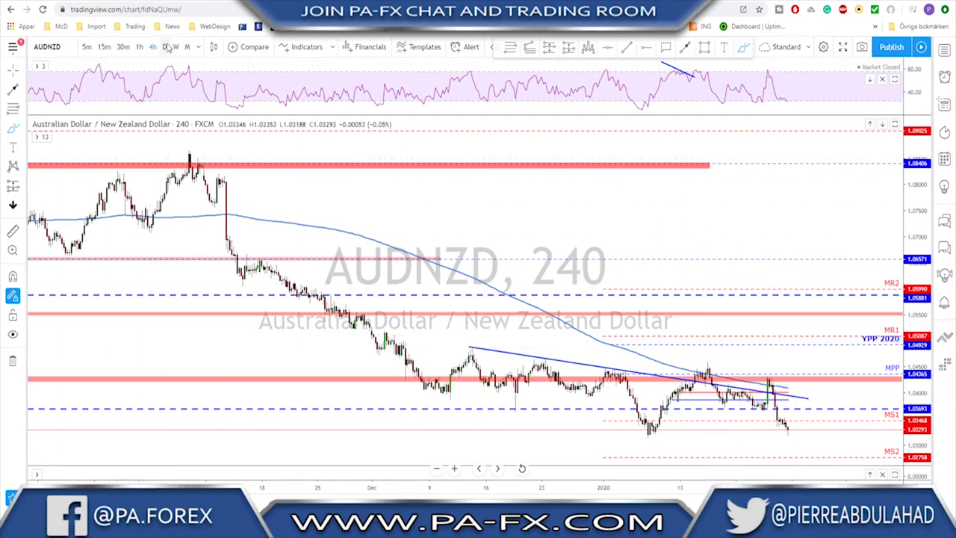
- Switch to the AUDNZD chart and set it to the daily timeframe
left_click(166, 46)
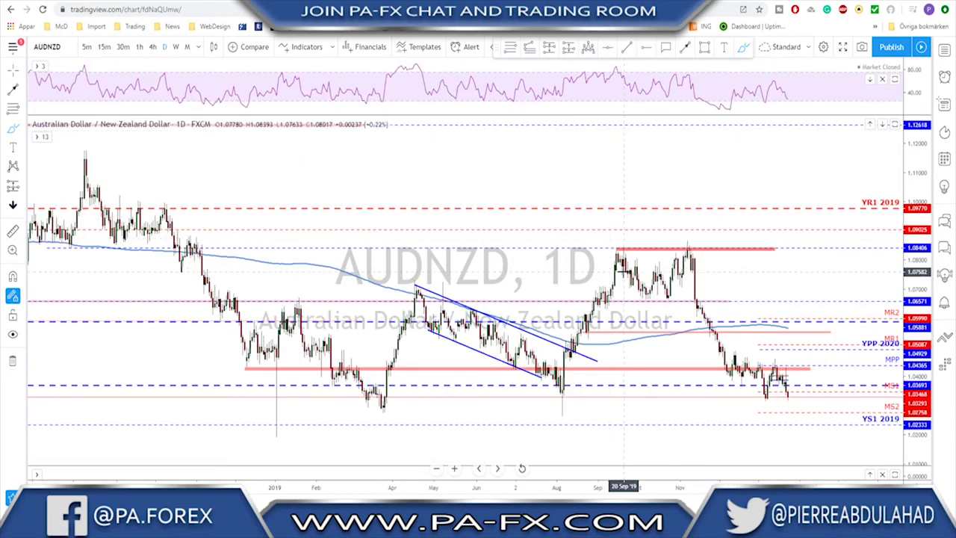